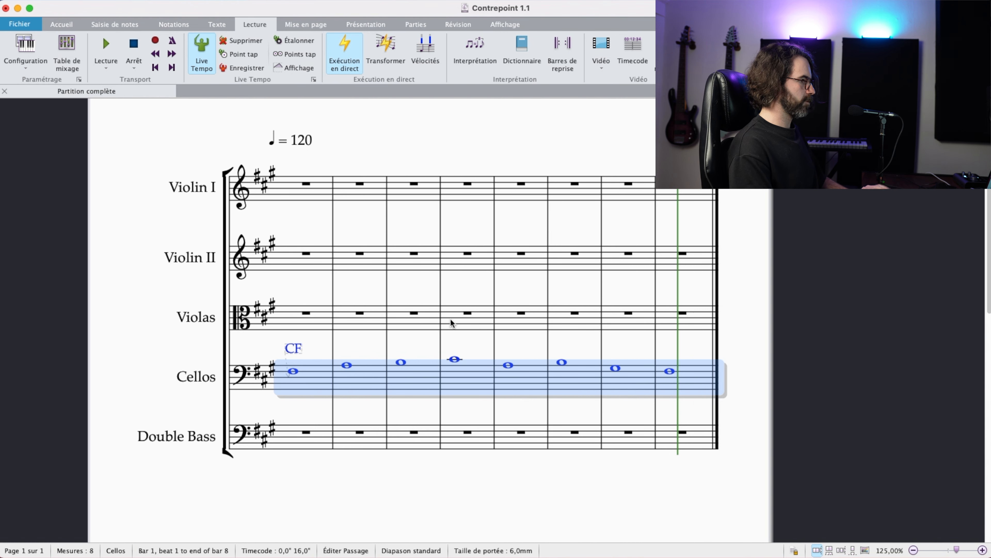
# Step: Examine the cantus firmus on the Cellos staff and the empty Violas and Double Bass staves around it
pyautogui.click(352, 284)
pyautogui.click(294, 309)
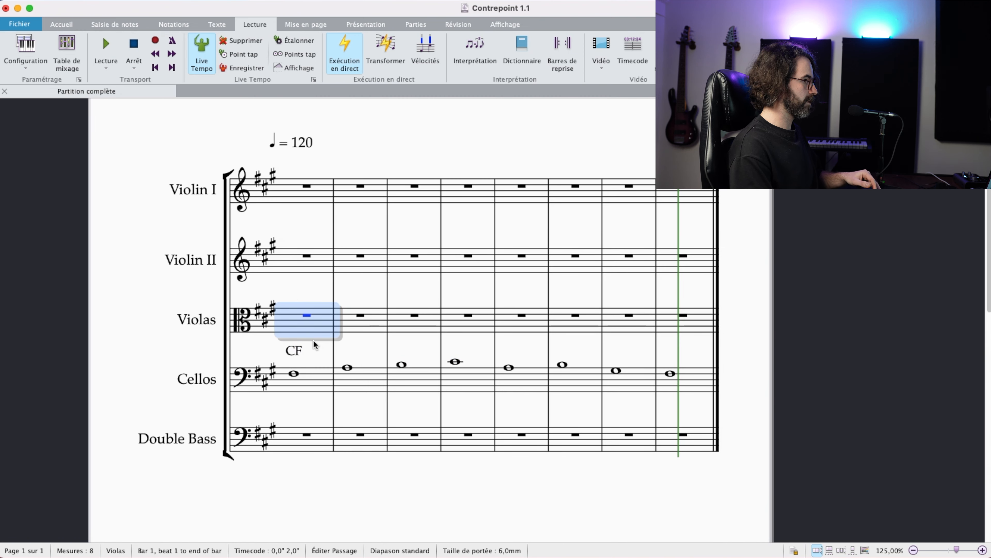
pyautogui.press('Escape')
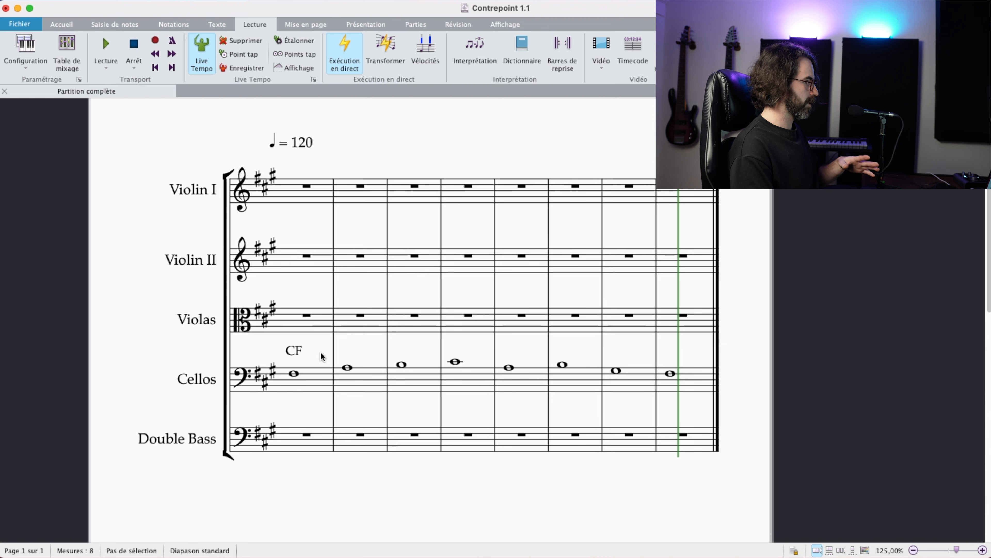
pyautogui.hscroll(-1, 327, 352)
pyautogui.scroll(-1, 327, 352)
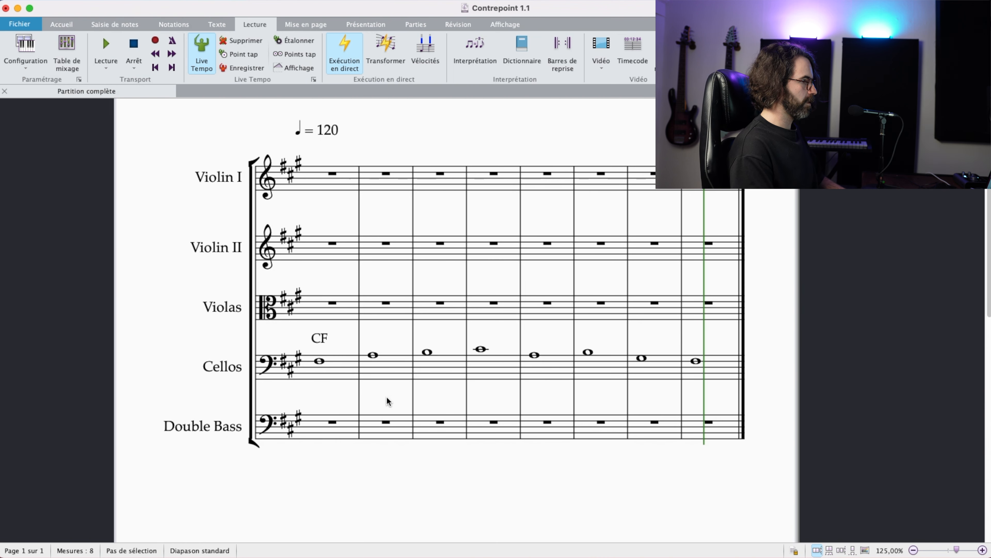
pyautogui.scroll(-1, 386, 396)
pyautogui.hscroll(1, 386, 396)
pyautogui.tripleClick(281, 364)
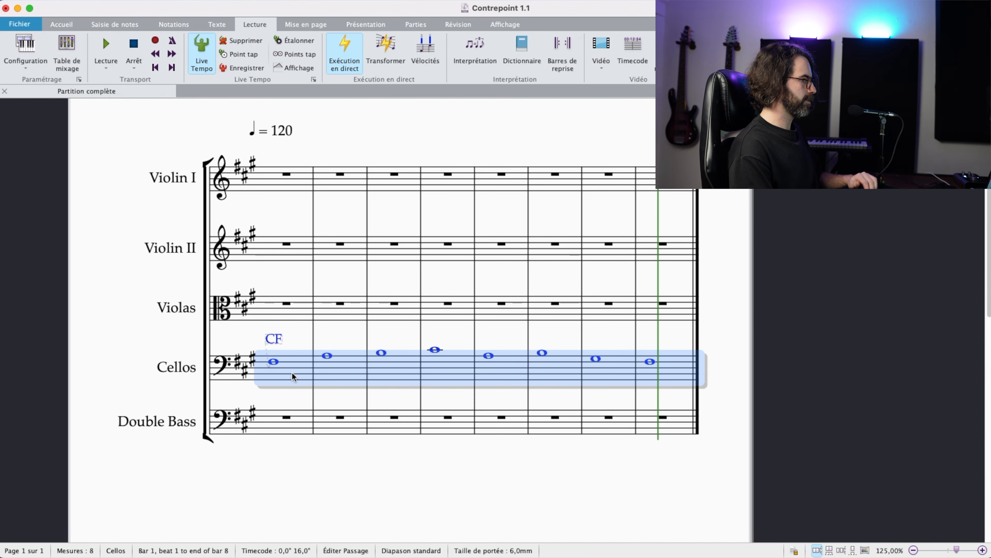
pyautogui.click(290, 395)
pyautogui.click(291, 424)
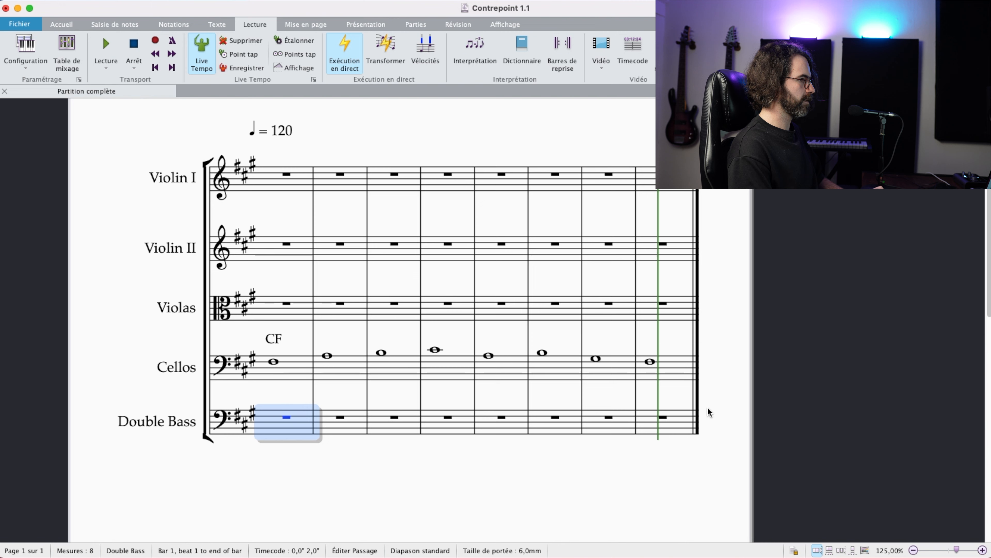
pyautogui.keyDown('shift'); pyautogui.click(699, 414); pyautogui.keyUp('shift')
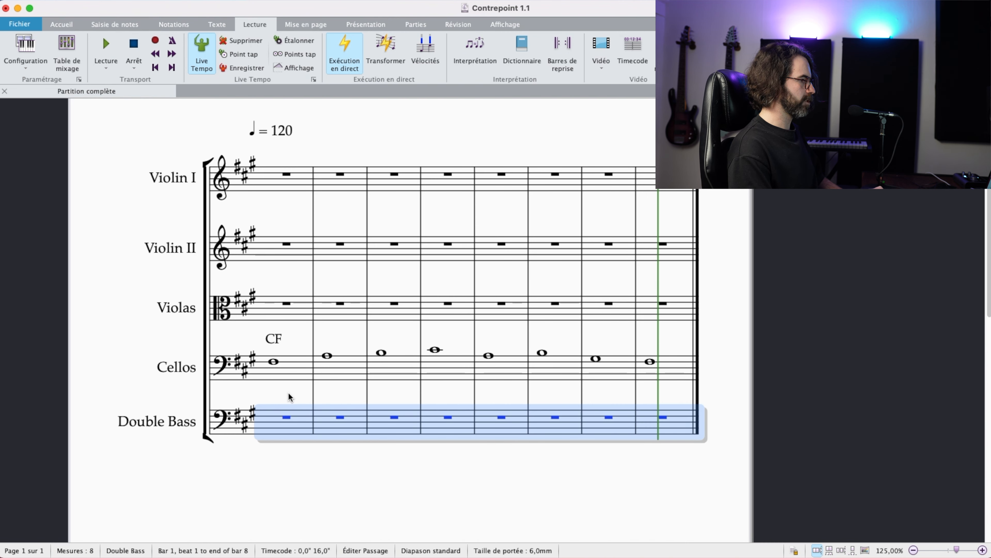
pyautogui.scroll(-2, 288, 392)
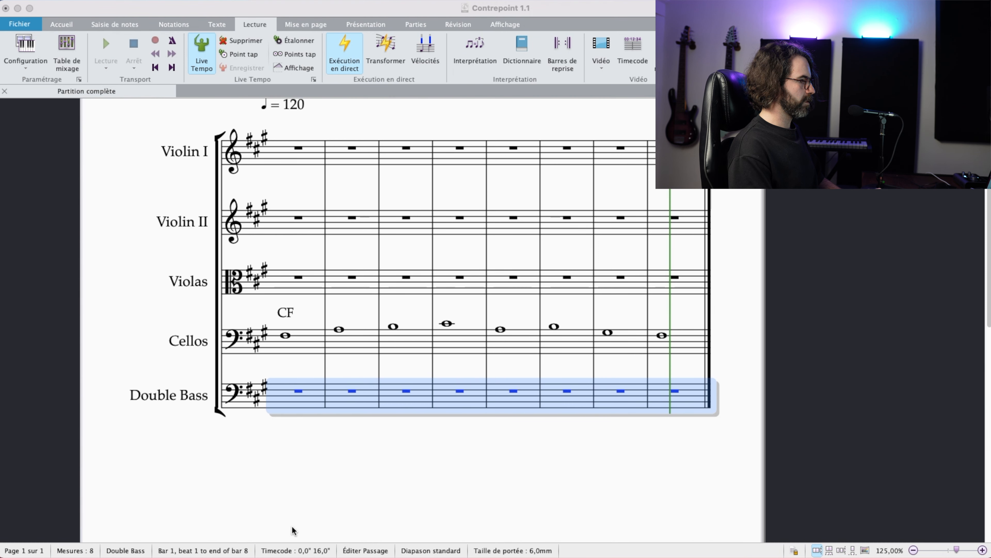
# Step: Divide bar 1 of the Double Bass staff into two half rests
pyautogui.click(288, 447)
pyautogui.hscroll(-2, 300, 438)
pyautogui.scroll(1, 301, 438)
pyautogui.click(301, 405)
pyautogui.scroll(-2, 334, 372)
pyautogui.press('5')
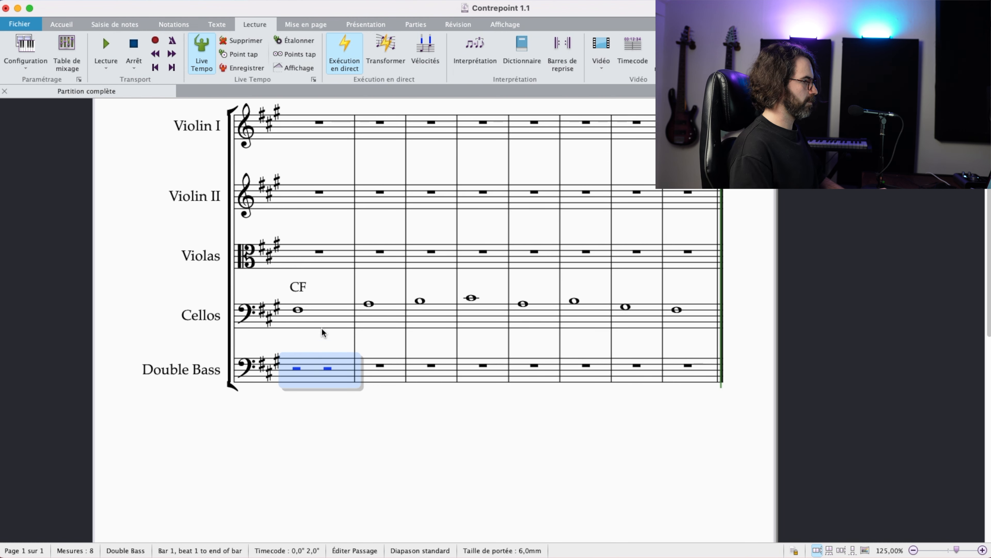
pyautogui.click(323, 328)
# Step: Enter a half-note F#3 on beat 3 of Double Bass bar 1 and tie it to a half-note F#3 in bar 2
pyautogui.click(328, 380)
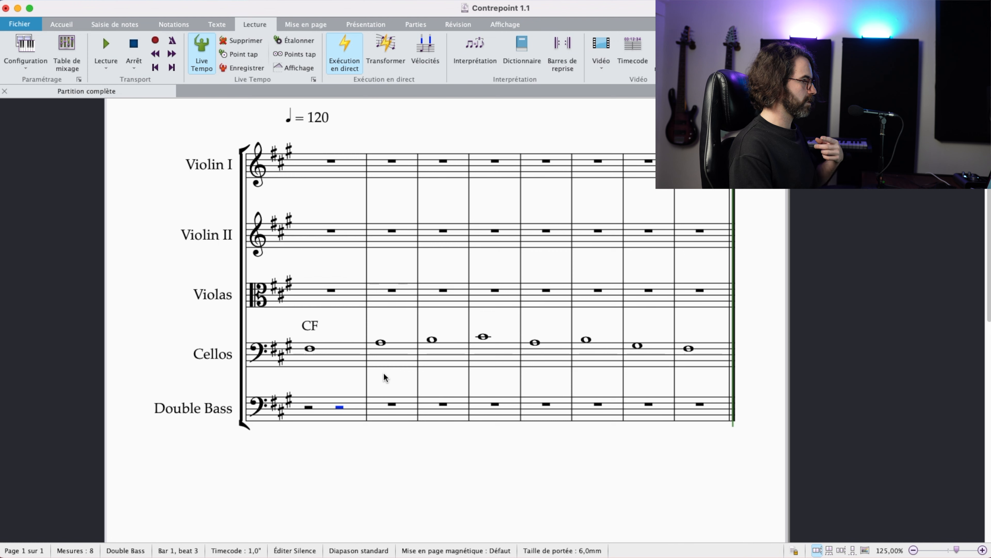
pyautogui.moveTo(391, 373); pyautogui.dragTo(410, 371)
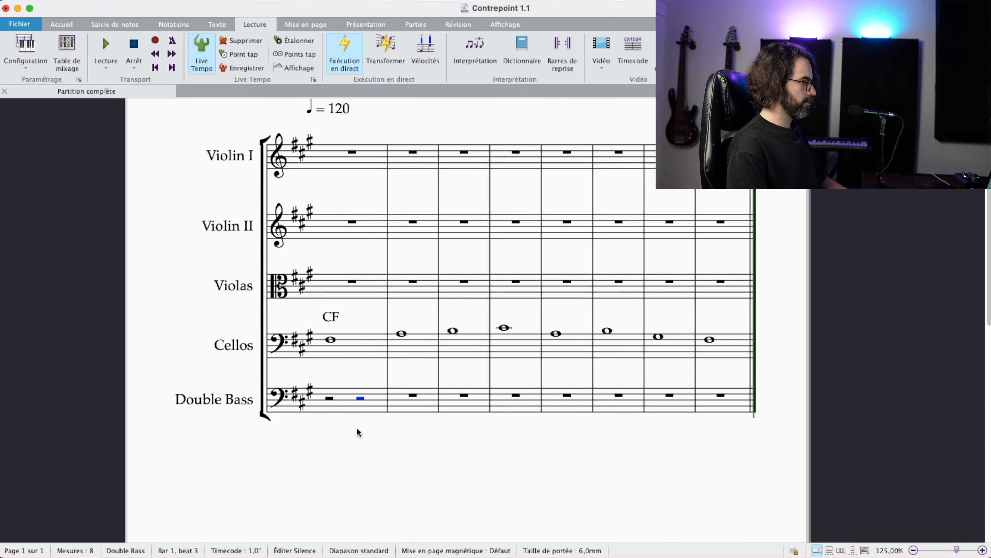
pyautogui.press('f')
pyautogui.press('super+Up')
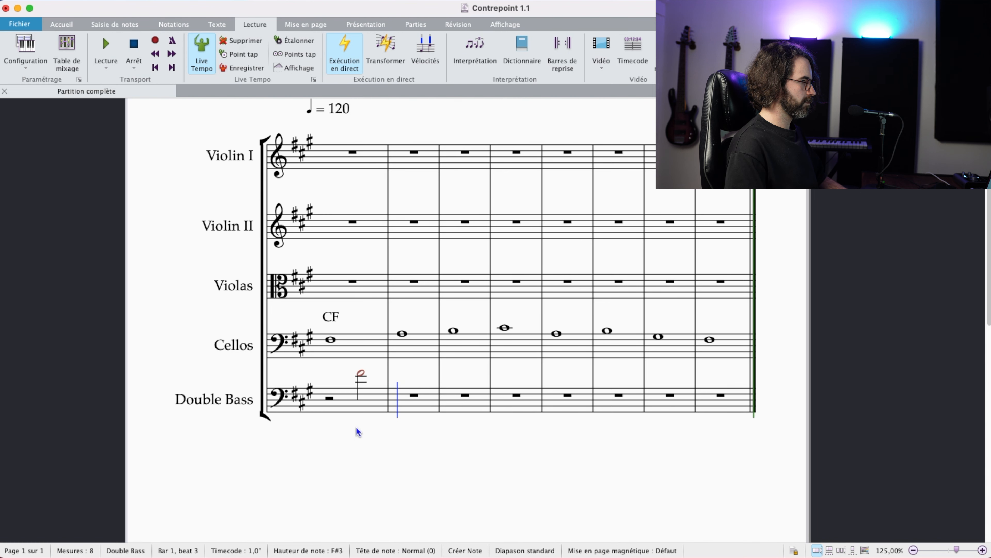
pyautogui.press('KP_Enter')
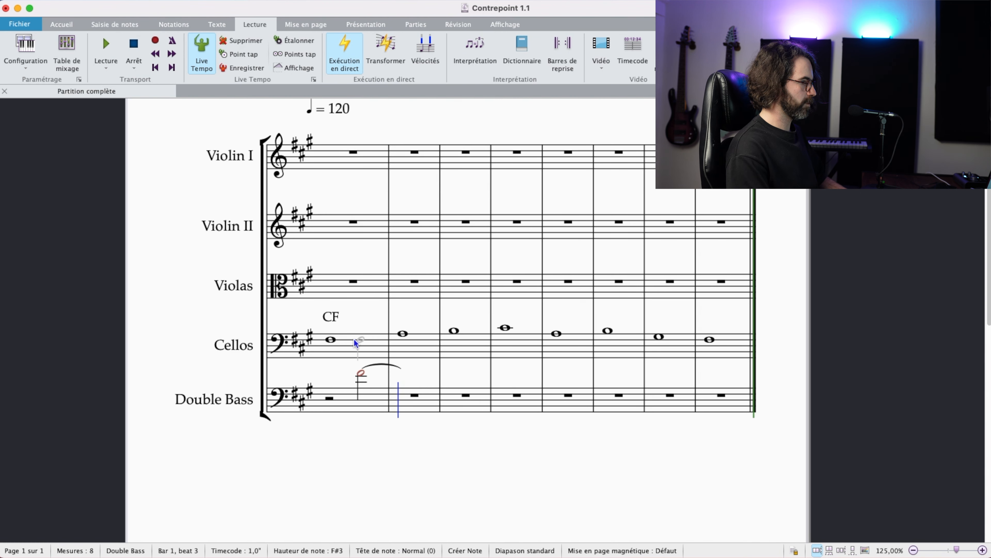
pyautogui.press('Escape')
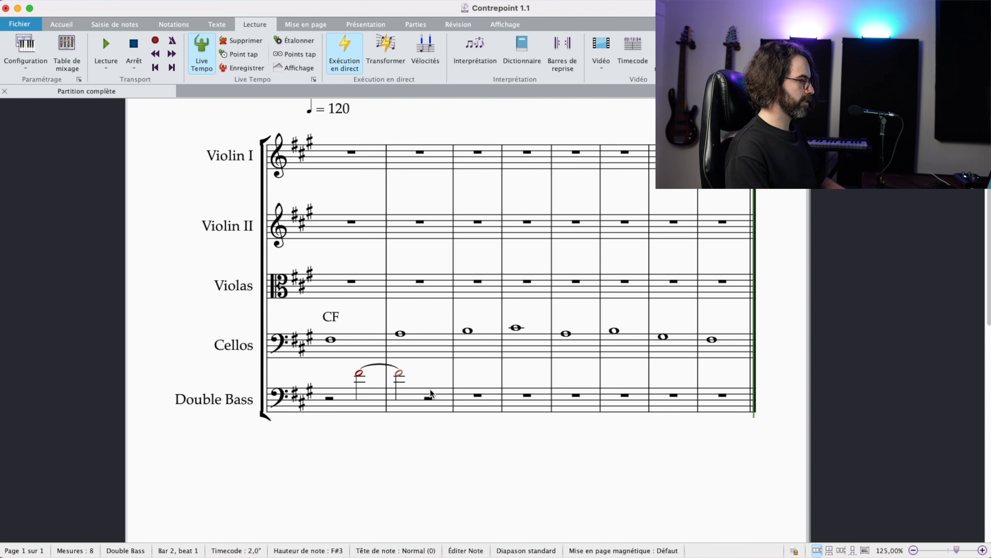
# Step: Enter a half-note E3 on beat 3 of bar 2 in the Double Bass staff
pyautogui.moveTo(423, 383); pyautogui.dragTo(418, 397)
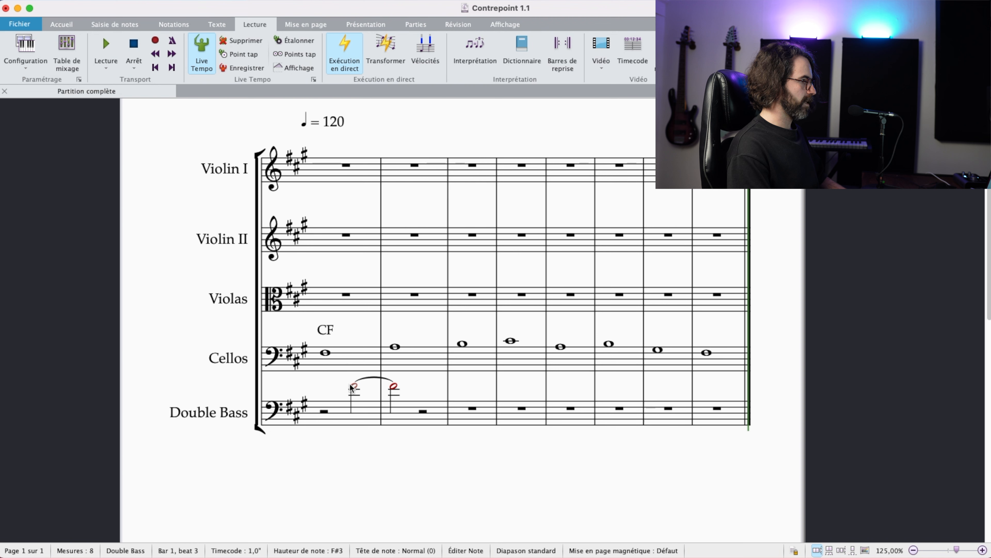
pyautogui.moveTo(354, 324); pyautogui.dragTo(350, 343)
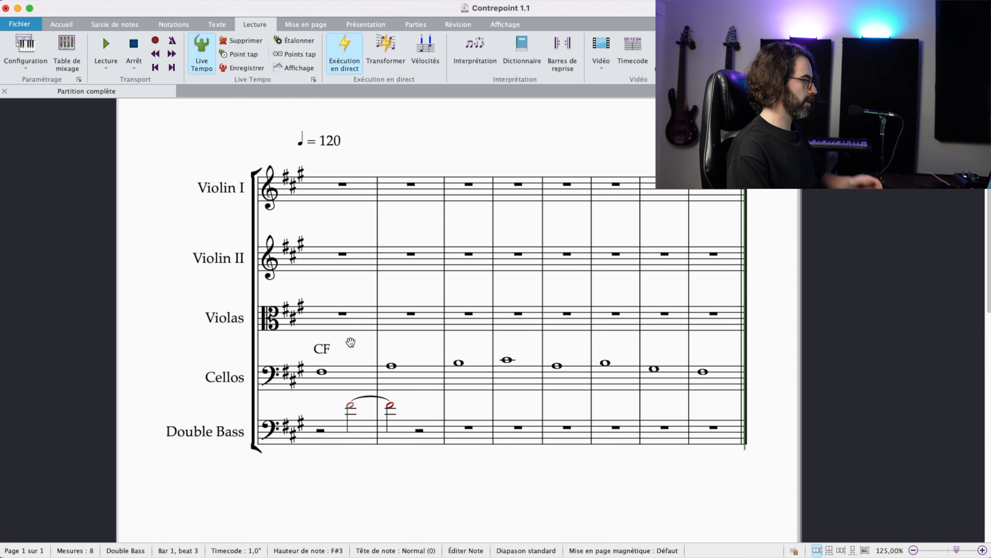
pyautogui.moveTo(426, 353); pyautogui.dragTo(428, 339)
pyautogui.keyDown('shift'); pyautogui.click(415, 365); pyautogui.keyUp('shift')
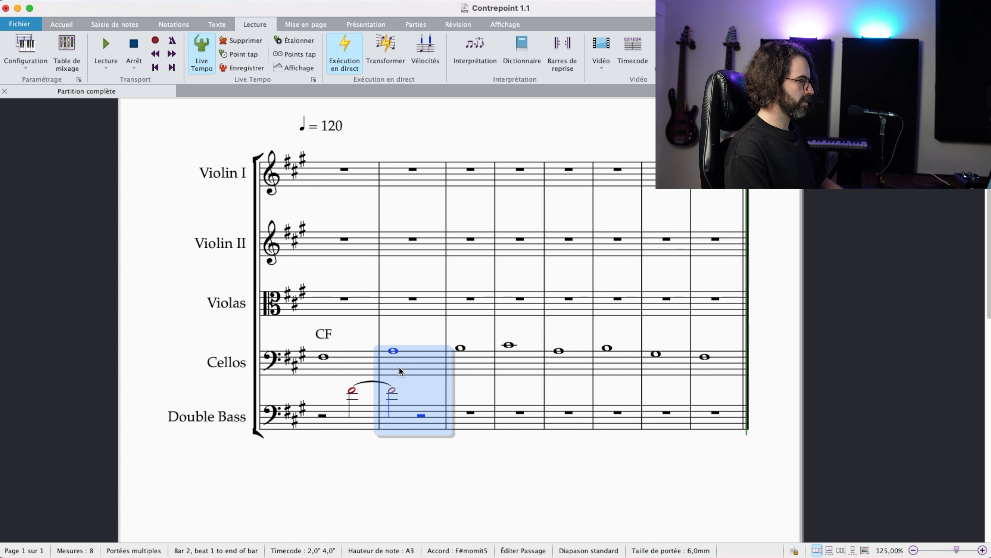
pyautogui.press('Escape')
pyautogui.moveTo(410, 385); pyautogui.dragTo(411, 407)
pyautogui.click(391, 400)
pyautogui.press('Right')
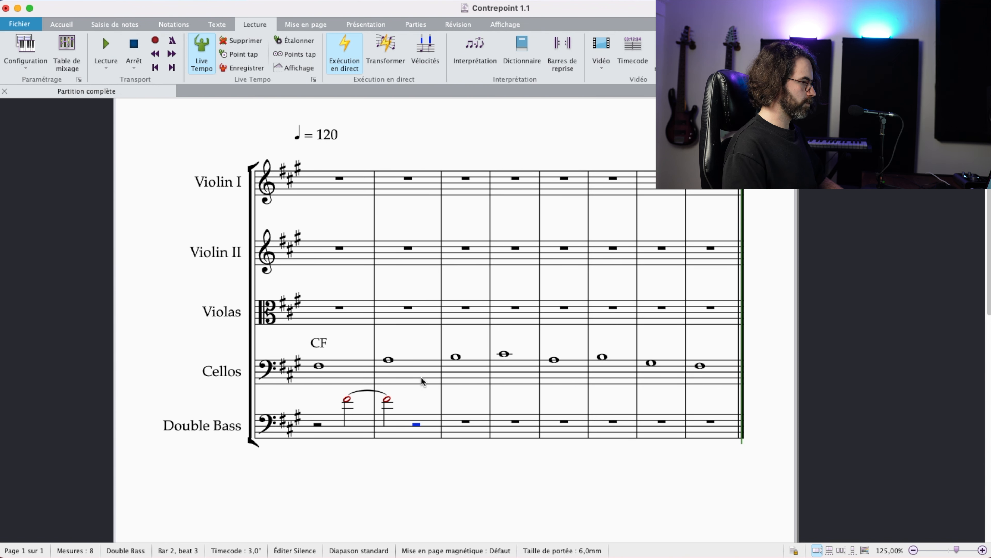
pyautogui.press('e')
pyautogui.press('Escape')
# Step: Fill Double Bass bar 3 with quarter notes D3 and C#3 and a half-note B2 tied over the barline
pyautogui.moveTo(420, 417); pyautogui.dragTo(412, 425)
pyautogui.click(427, 428)
pyautogui.click(446, 436)
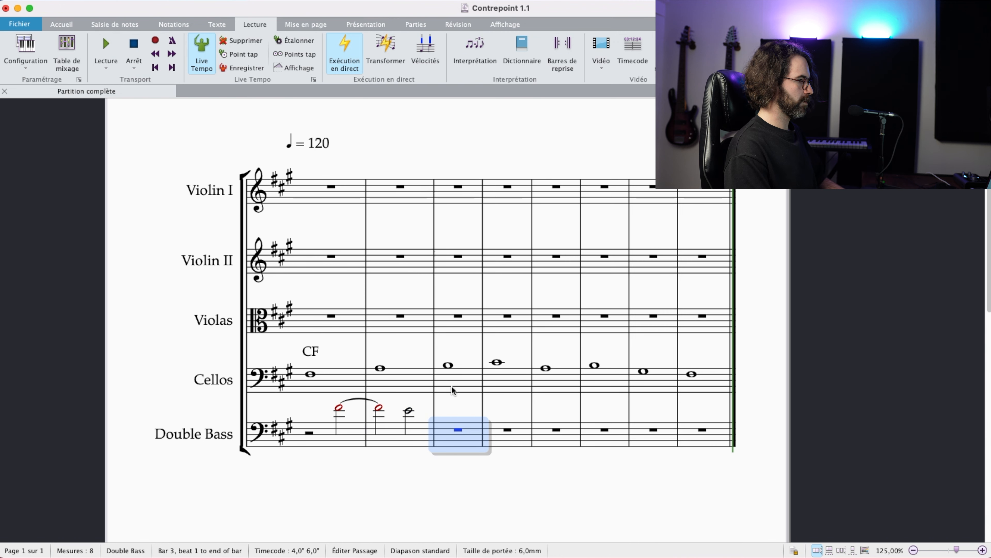
pyautogui.press('d')
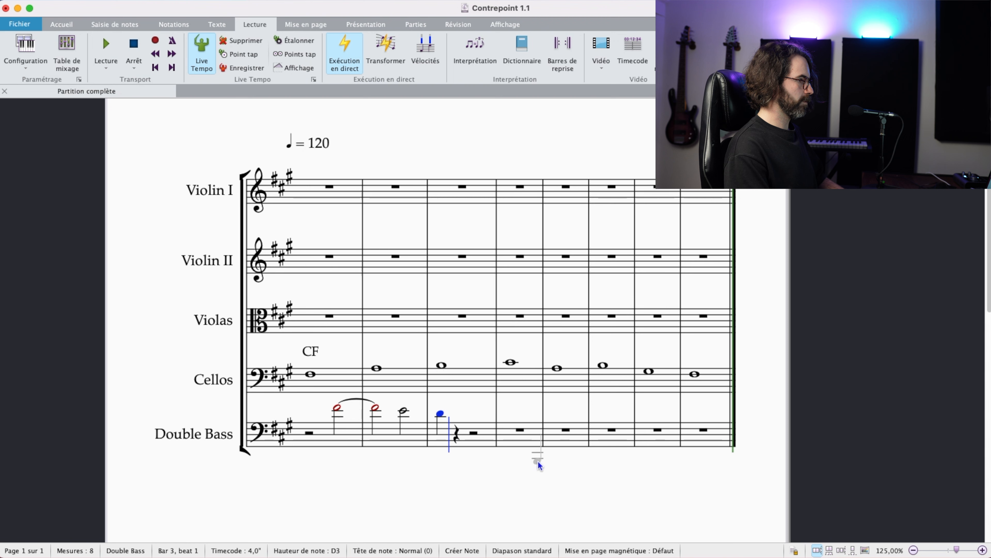
pyautogui.press('c')
pyautogui.press('5')
pyautogui.press('b')
pyautogui.press('Return')
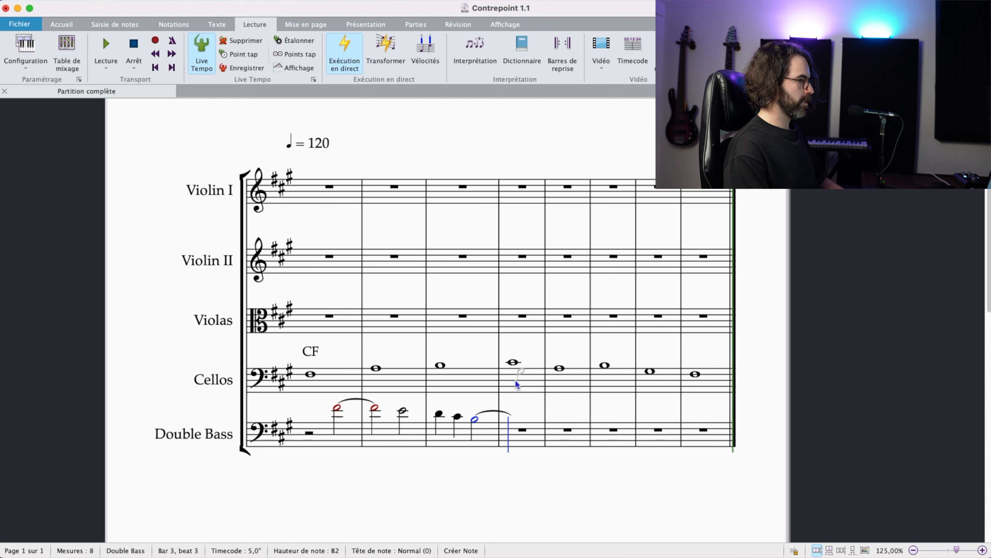
# Step: Fill Double Bass bar 4 with the tied half-note B2 followed by a half-note A2
pyautogui.press('b')
pyautogui.press('Escape')
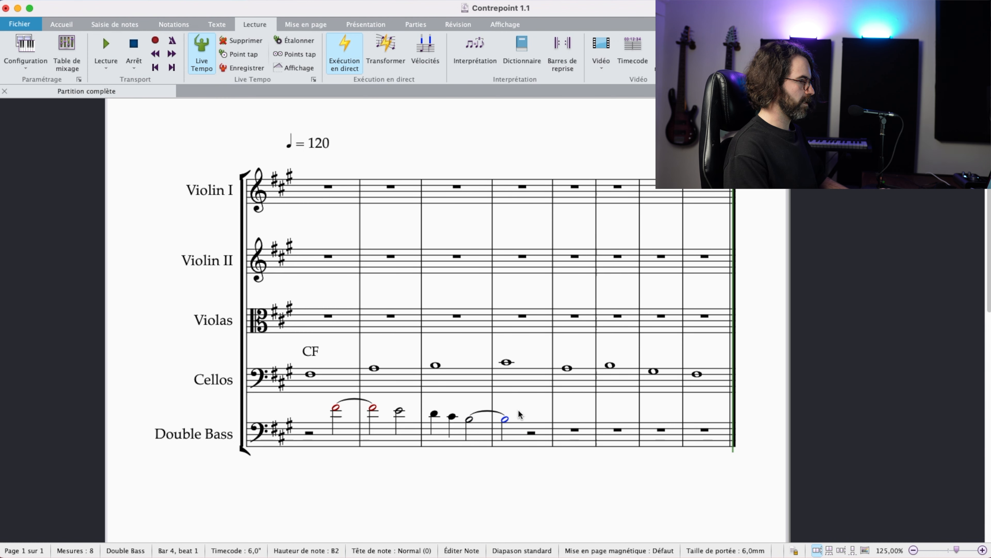
pyautogui.click(522, 429)
pyautogui.press('a')
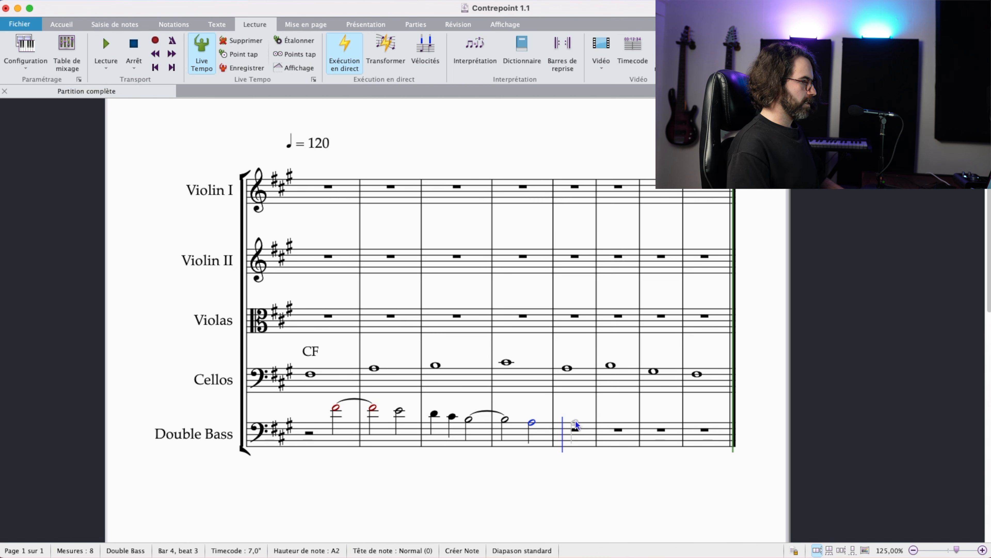
# Step: Fill Double Bass bar 5 with half notes D3 and F#2, placing the second an octave lower than first entered
pyautogui.press('d')
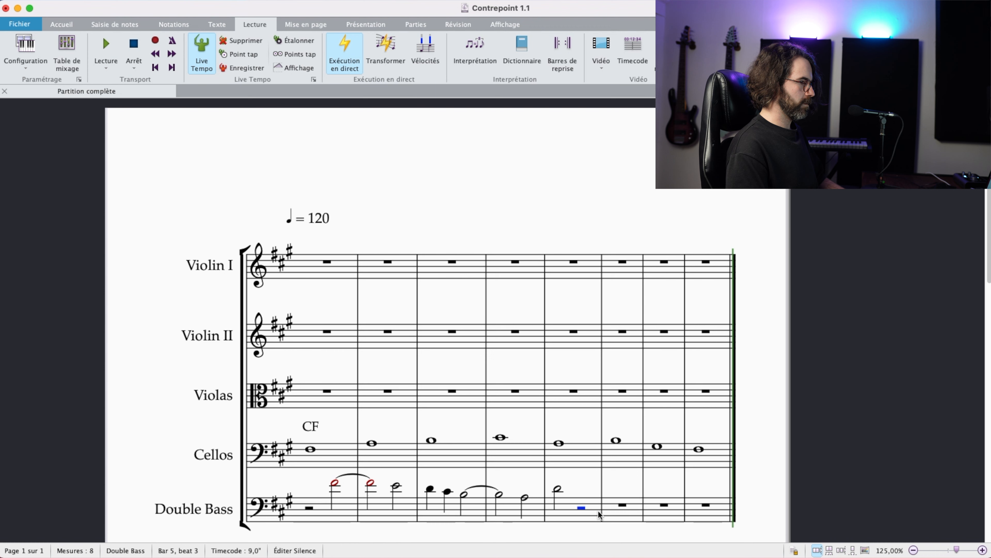
pyautogui.press('f')
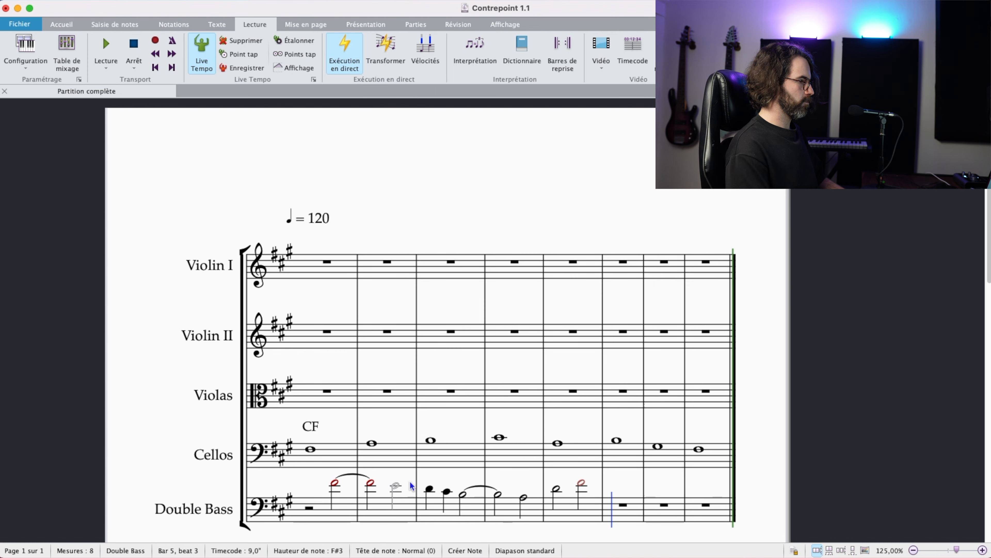
pyautogui.hotkey('ctrl', 'Down')
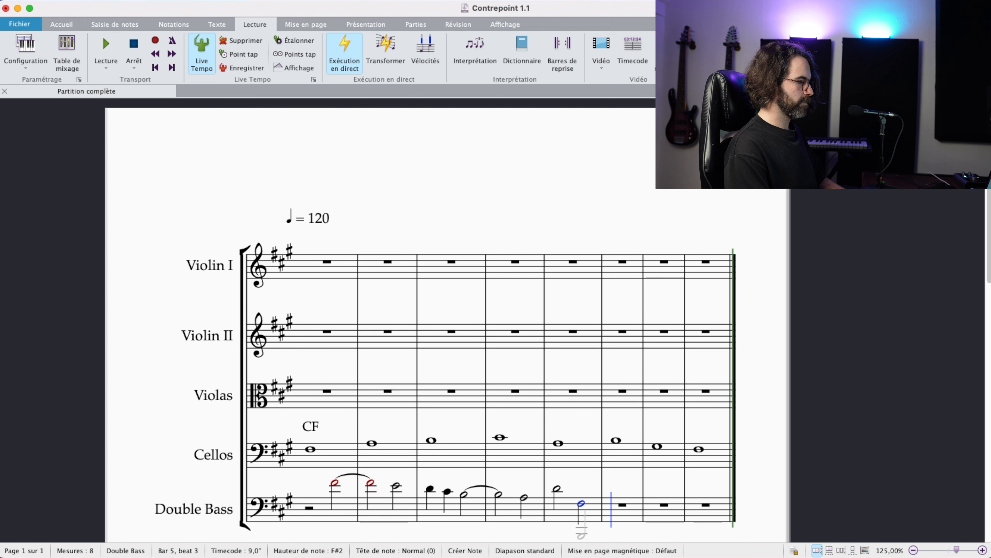
pyautogui.press('Escape')
# Step: Fill Double Bass bar 6 with a half-note G#2 and quarter notes A2 and B2
pyautogui.click(630, 512)
pyautogui.press('g')
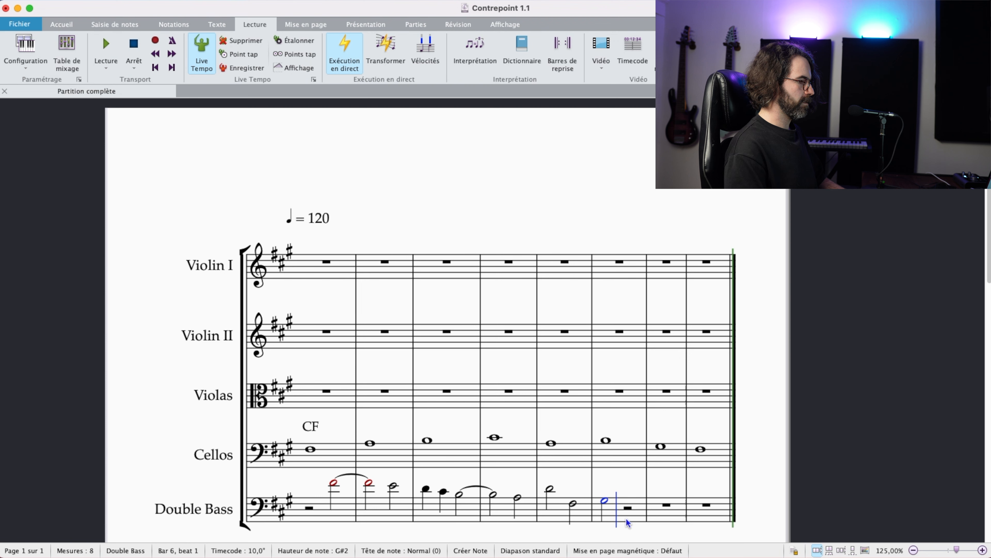
pyautogui.press('4')
pyautogui.press('a')
pyautogui.press('b')
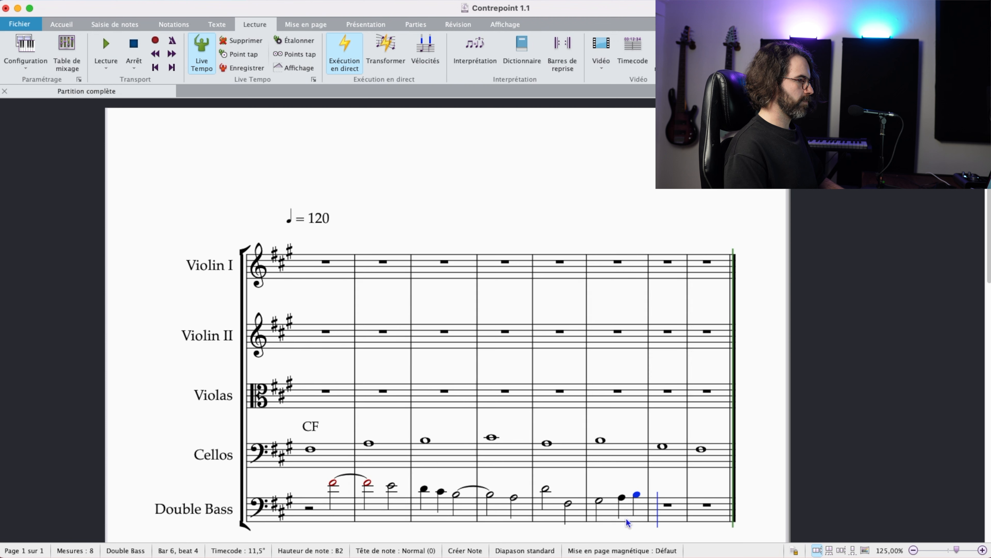
# Step: Fill Double Bass bar 7 with quarter notes C#3 and D3 and a half-note C#3, and end bar 8 with a whole-note F#3
pyautogui.press('c')
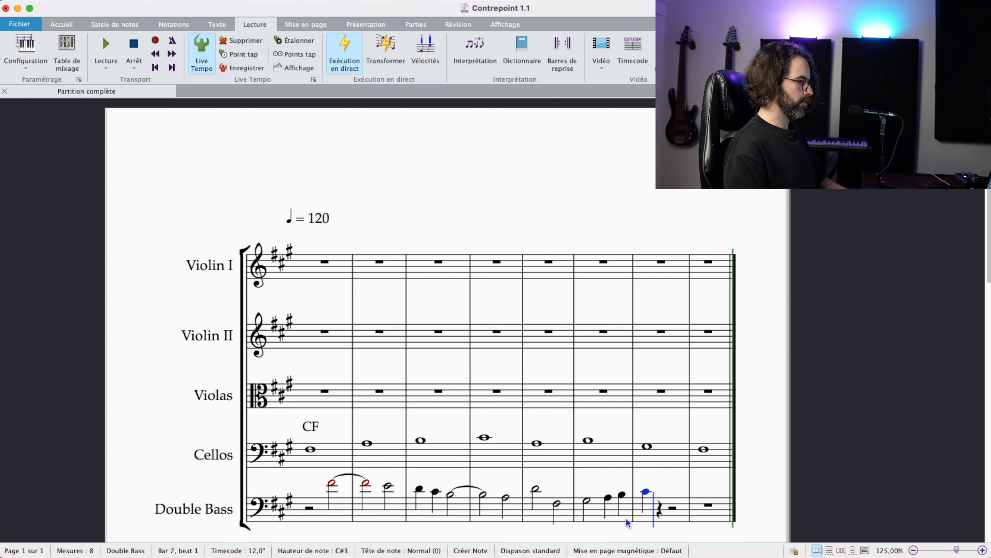
pyautogui.press('d')
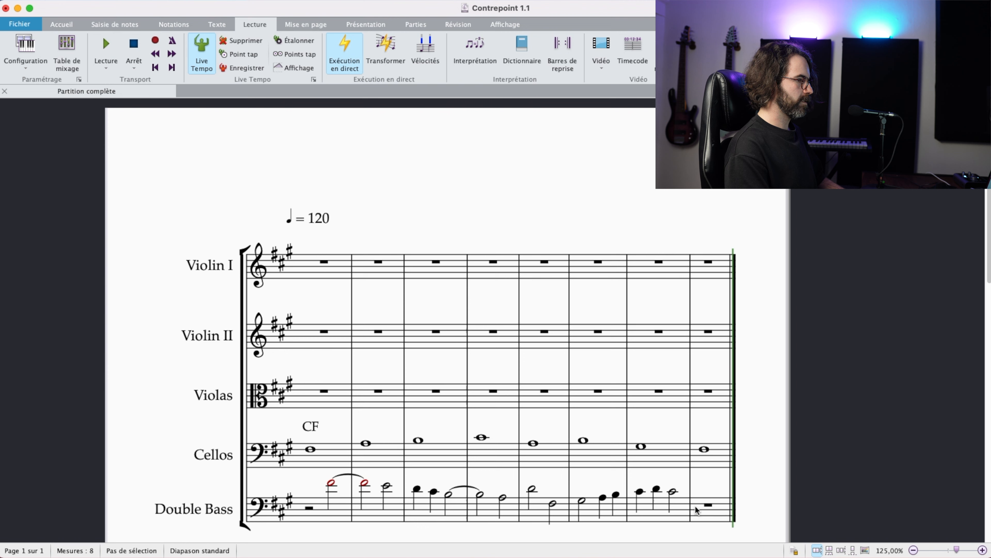
pyautogui.click(707, 513)
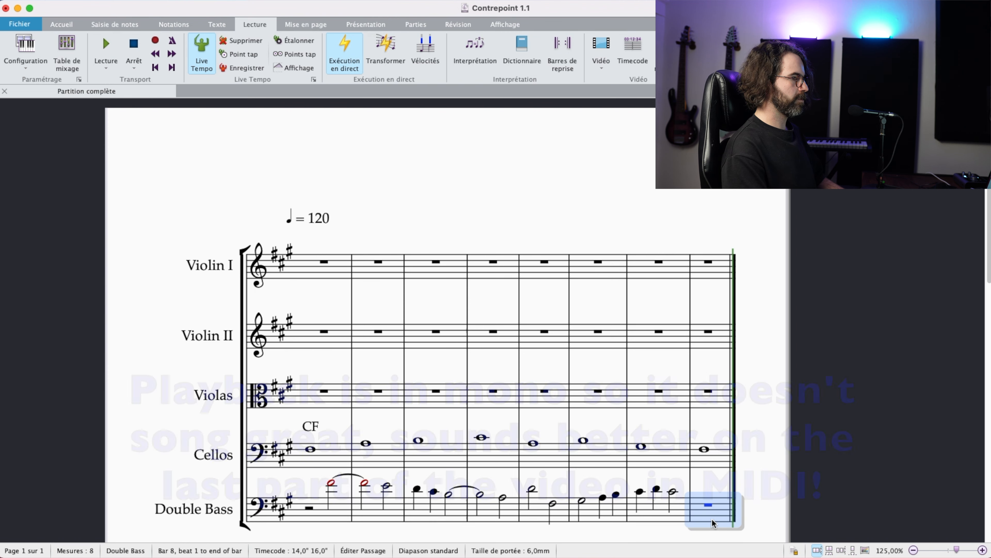
pyautogui.press('f')
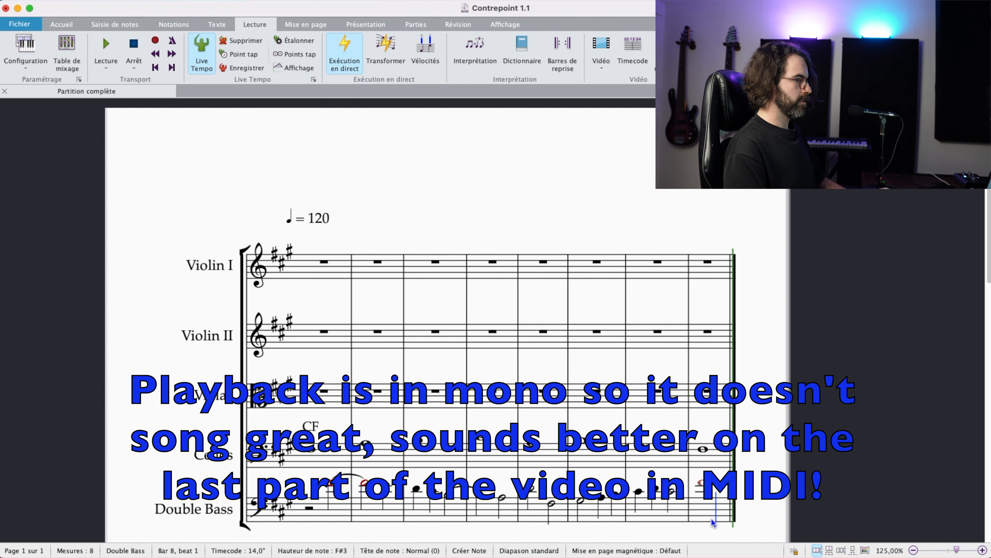
pyautogui.press('Escape')
# Step: Play back the score from the first note of the Cellos staff to hear the two-part counterpoint
pyautogui.click(311, 449)
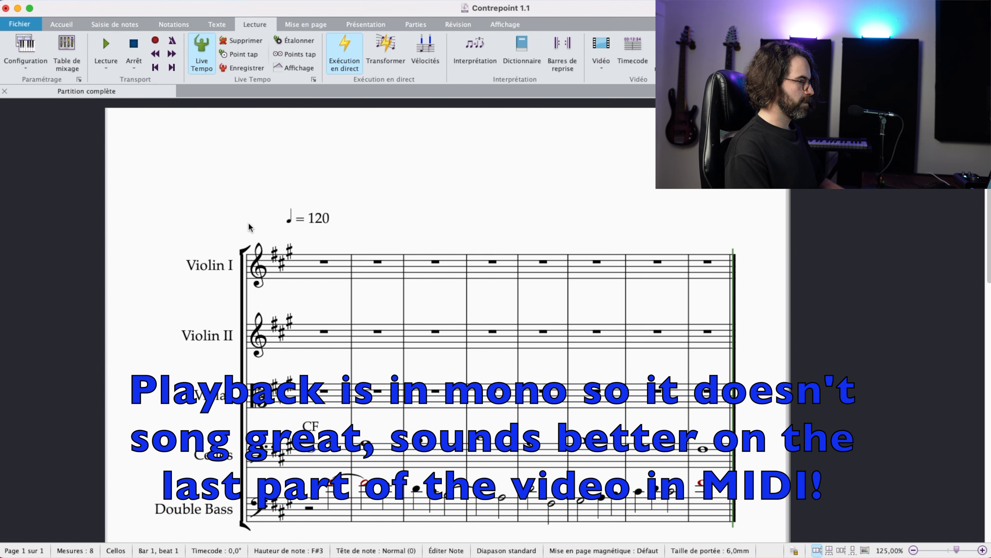
pyautogui.click(106, 68)
pyautogui.click(121, 100)
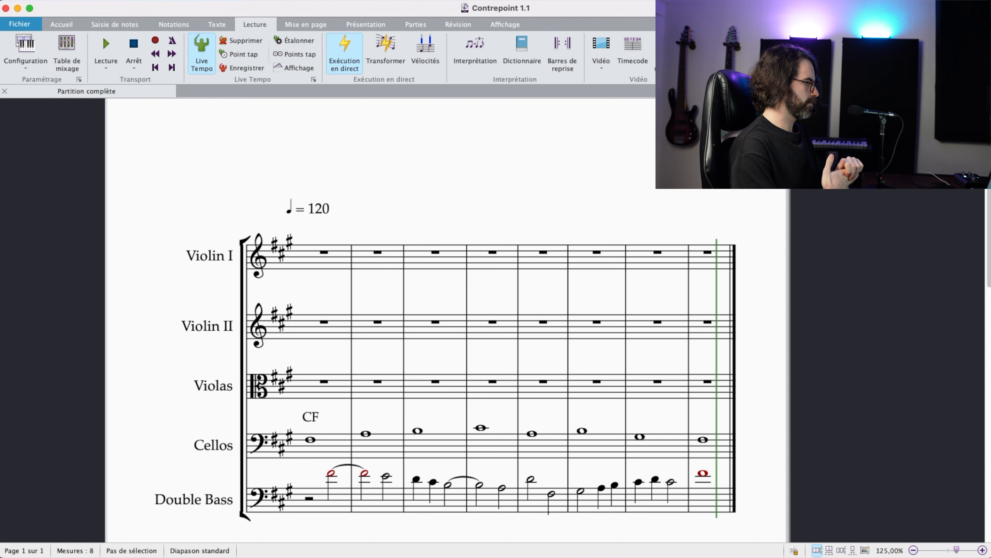
# Step: Divide bar 1 of the Violas staff into two quarter rests and a half rest, and select the rest on beat 2
pyautogui.click(341, 382)
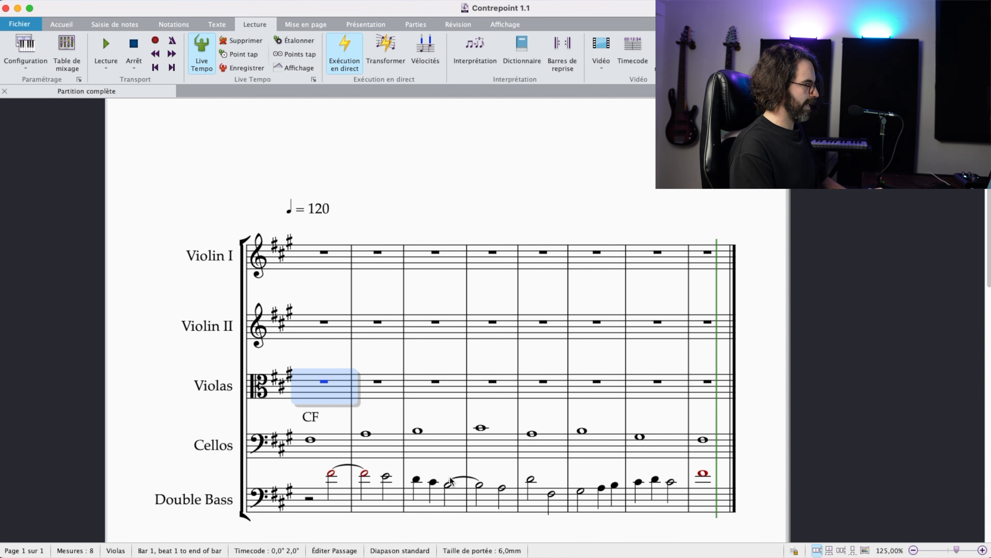
pyautogui.press('4')
pyautogui.press('Right')
pyautogui.press('Right')
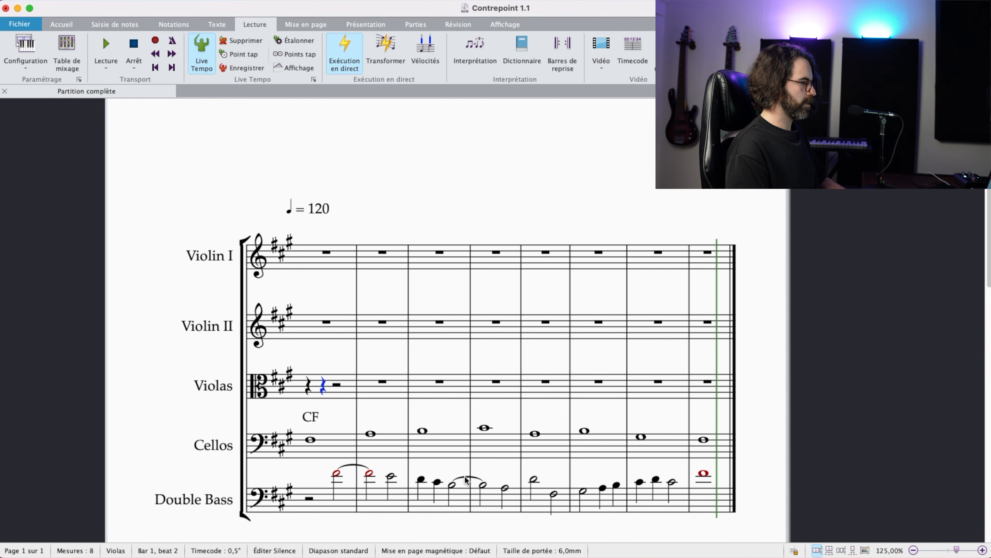
# Step: Enter quarter notes A3, B3 and C#4 from beat 2 of Violas bar 1, and half notes D4 and F#4 in bar 2
pyautogui.press('a')
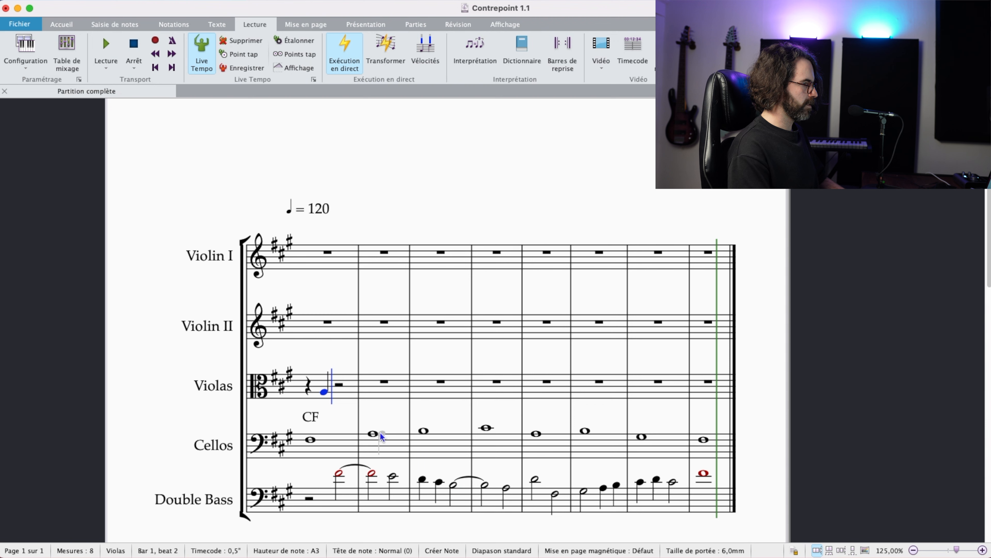
pyautogui.press('b')
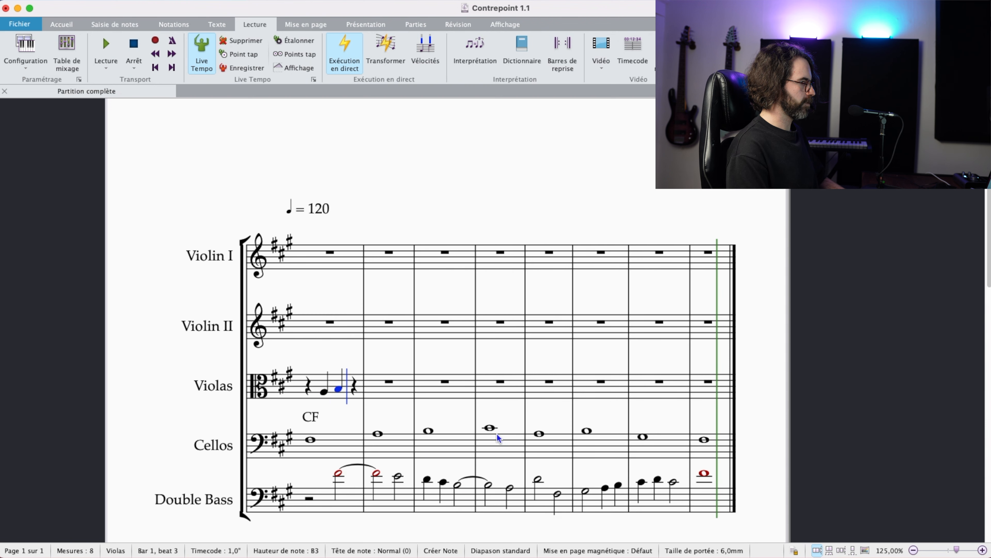
pyautogui.press('c')
pyautogui.press('KP_5')
pyautogui.press('d')
pyautogui.press('f')
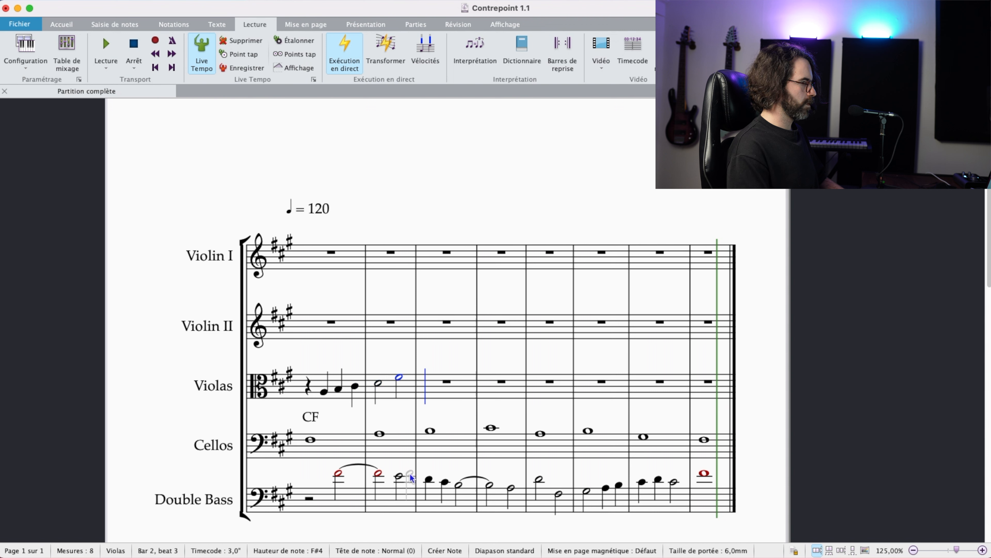
# Step: Tie the Violas F#4 into a half note in bar 3 and complete the bar with quarter notes G#4 and F#4
pyautogui.press('KP_Enter')
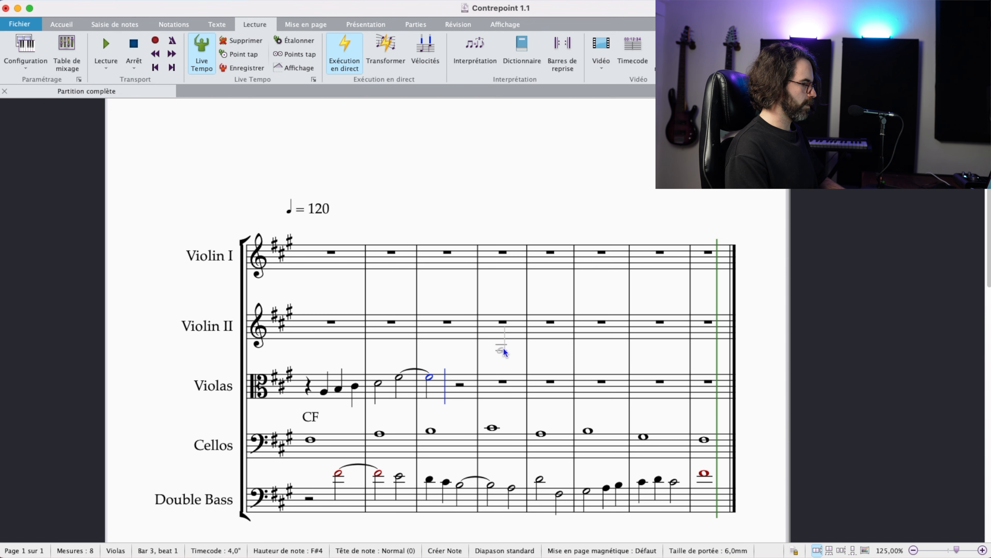
pyautogui.press('g')
pyautogui.press('f')
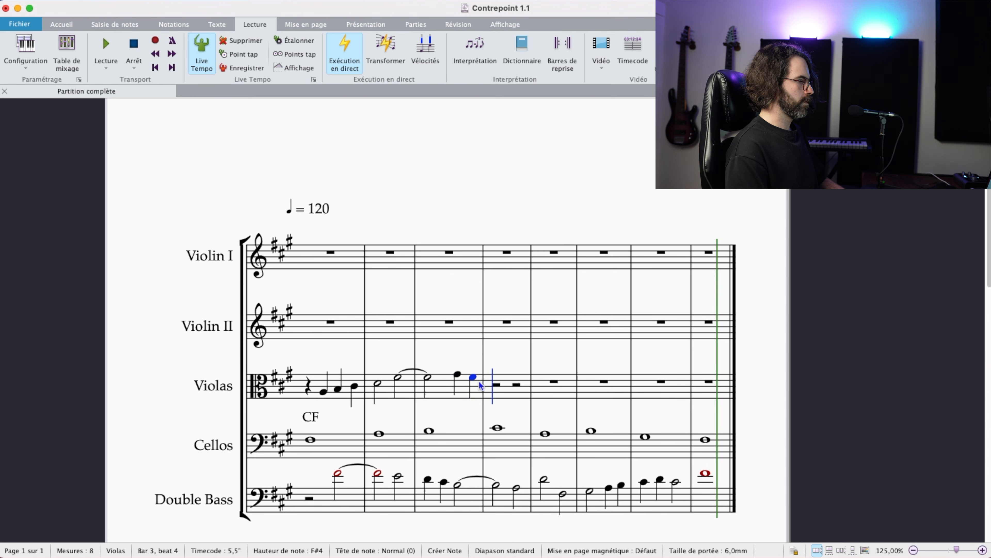
# Step: Fill Violas bar 4 with half notes E4 and A4
pyautogui.press('6')
pyautogui.press('e')
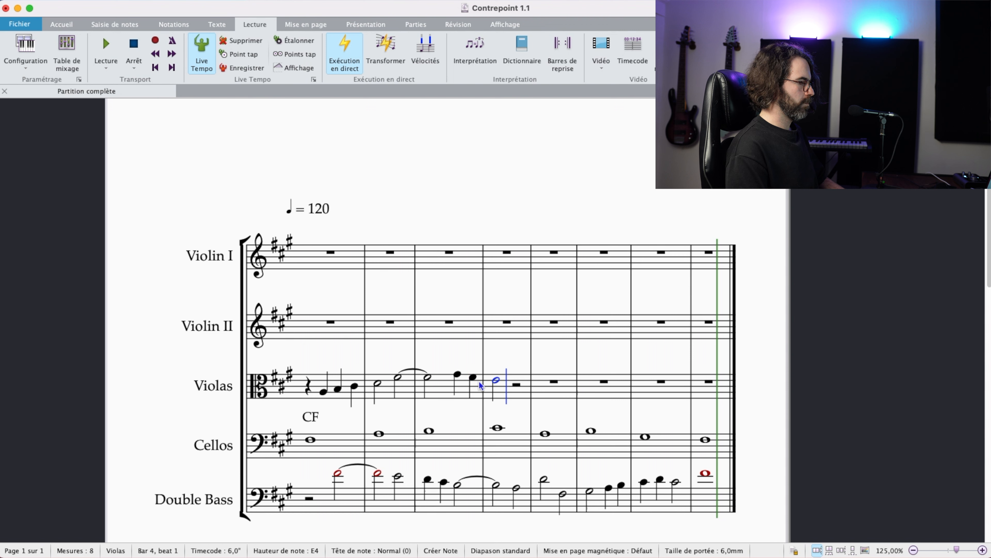
pyautogui.press('b')
pyautogui.press('Down')
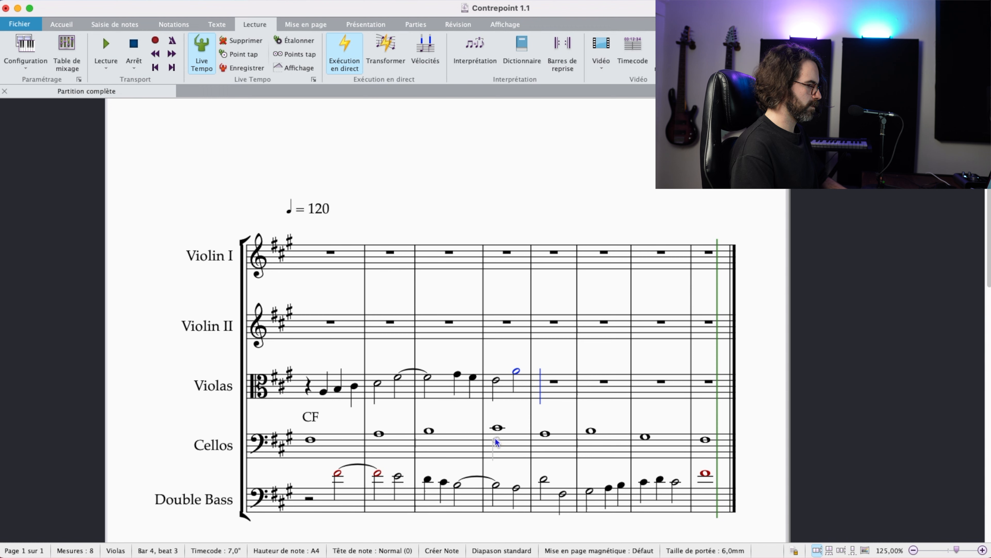
# Step: Tie the Violas A4 into a half note in bar 5 and complete the bar with quarter notes G#4 and F#4
pyautogui.press('Return')
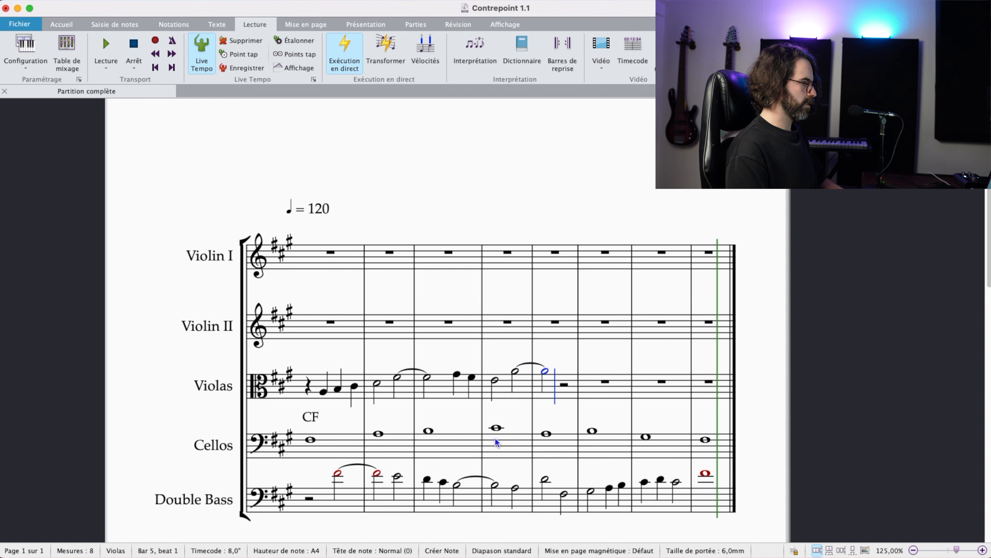
pyautogui.press('4')
pyautogui.press('g')
pyautogui.press('f')
# Step: Fill Violas bar 6 with half notes E4 and E3, and add a tie from the E3 towards bar 7
pyautogui.press('5')
pyautogui.press('e')
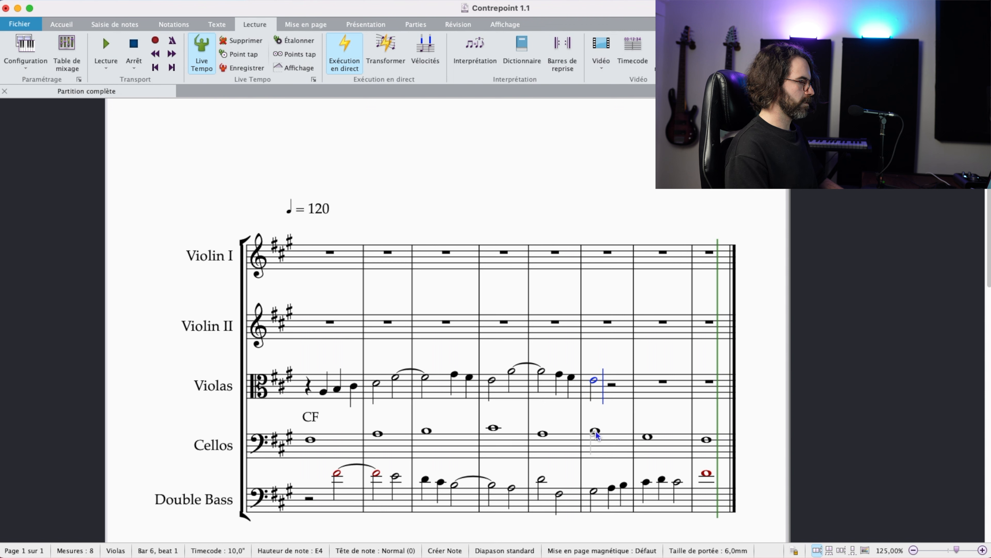
pyautogui.click(596, 380)
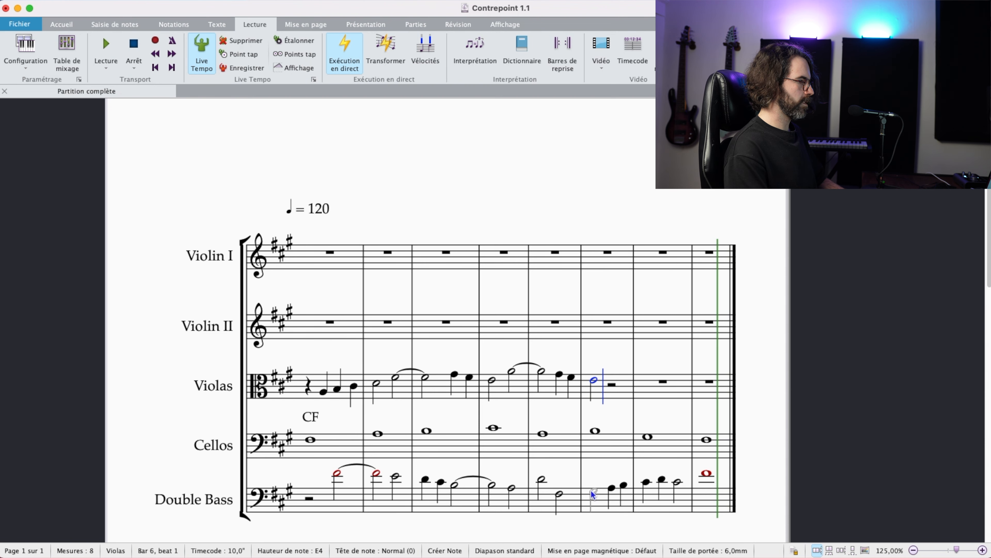
pyautogui.click(630, 484)
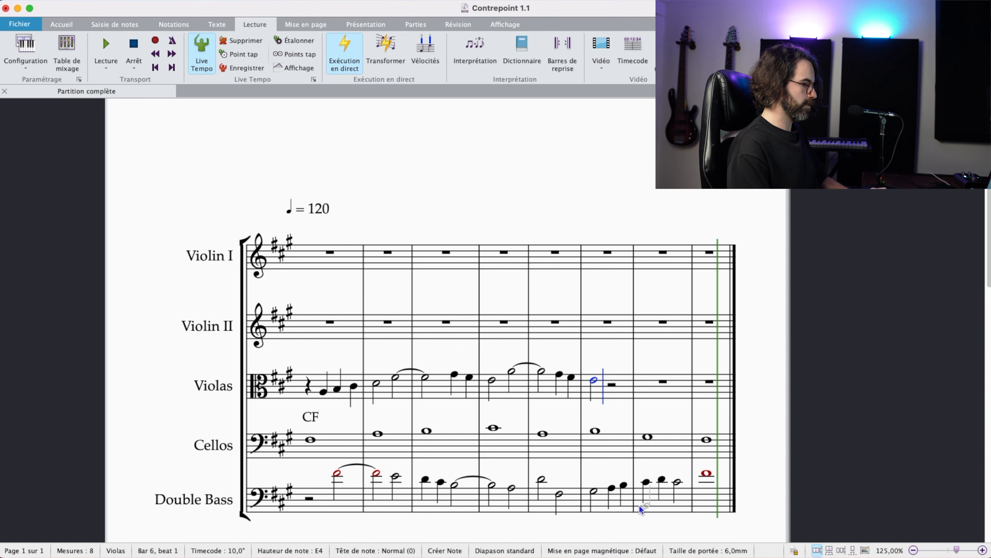
pyautogui.press('e')
pyautogui.press('super+Down')
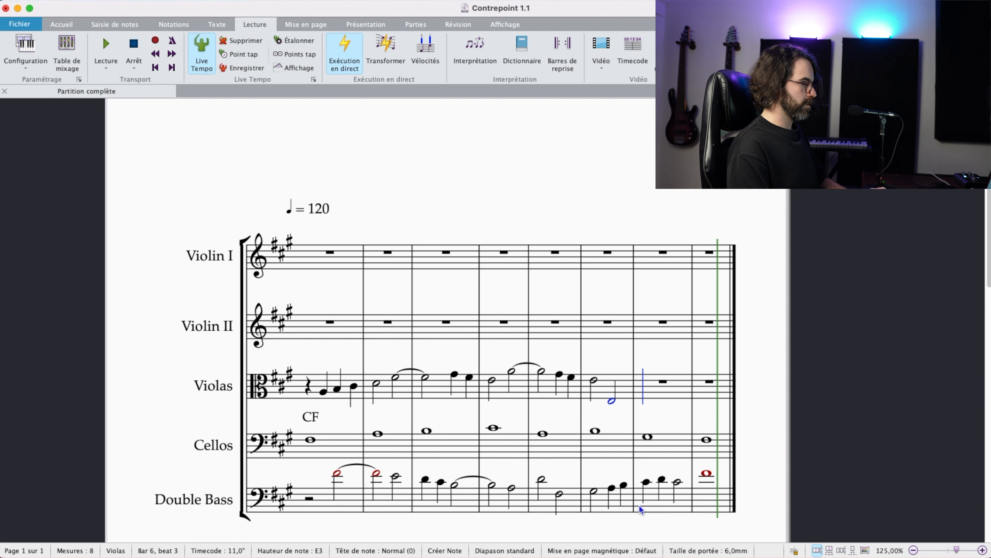
pyautogui.press('Return')
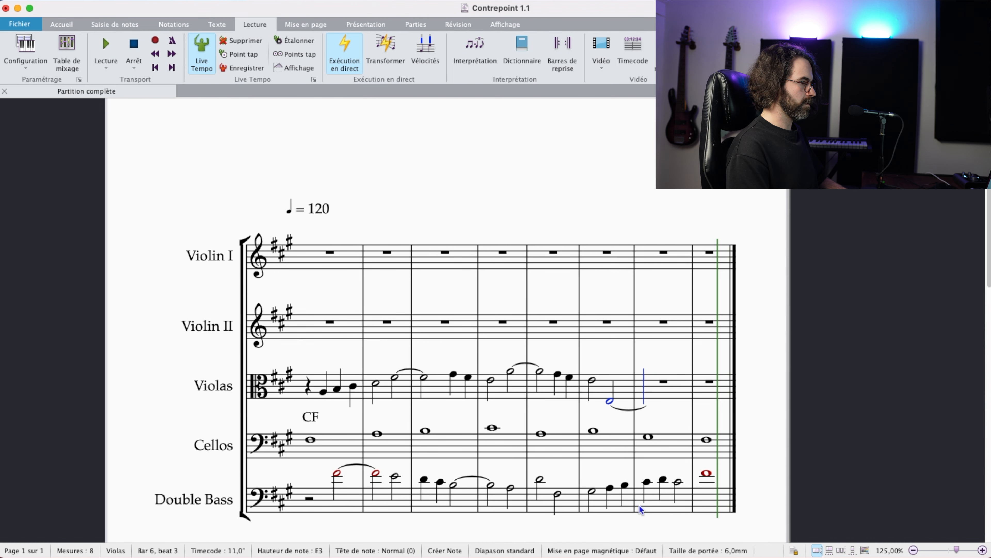
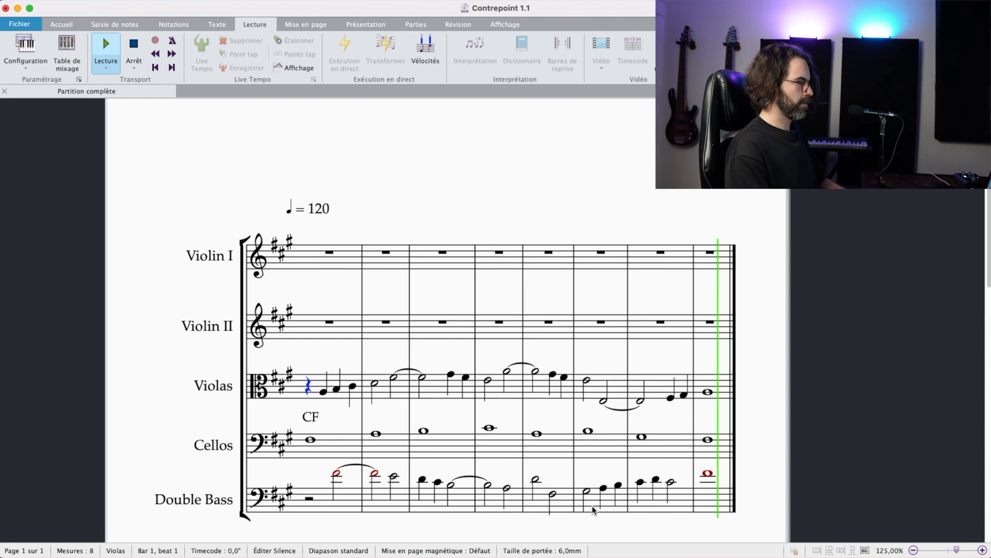
# Step: Play back the score and compare the Violas and Double Bass lines bar by bar through bar 6
pyautogui.press('space')
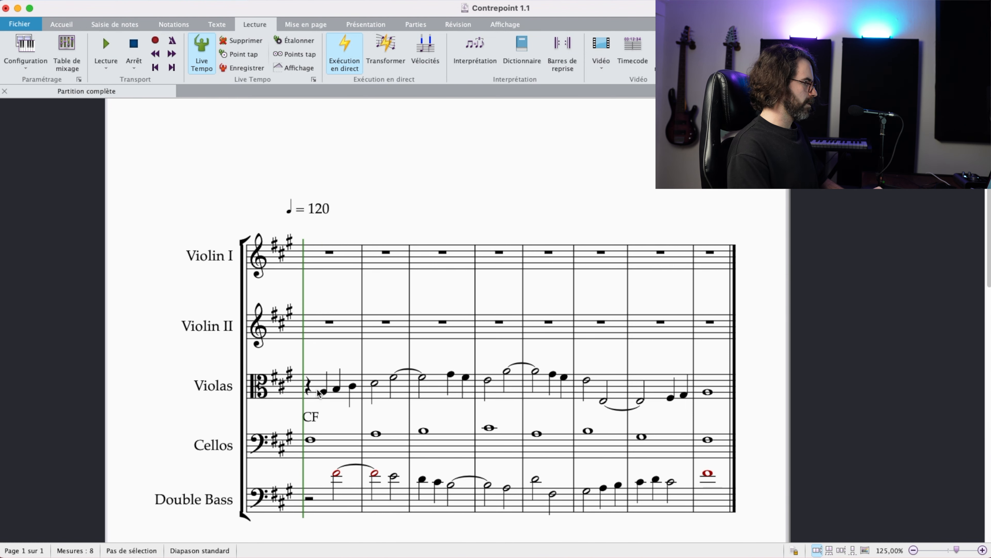
pyautogui.click(317, 398)
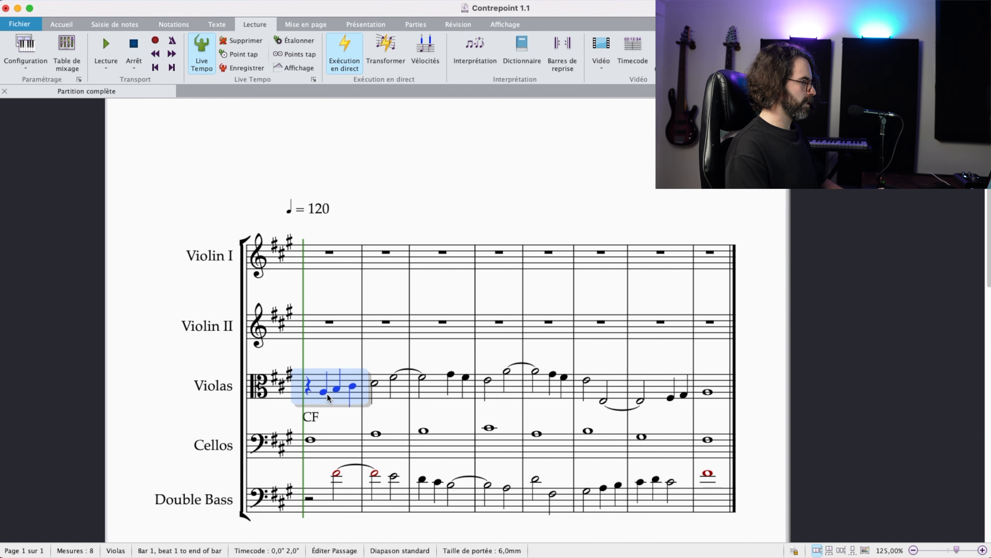
pyautogui.click(347, 505)
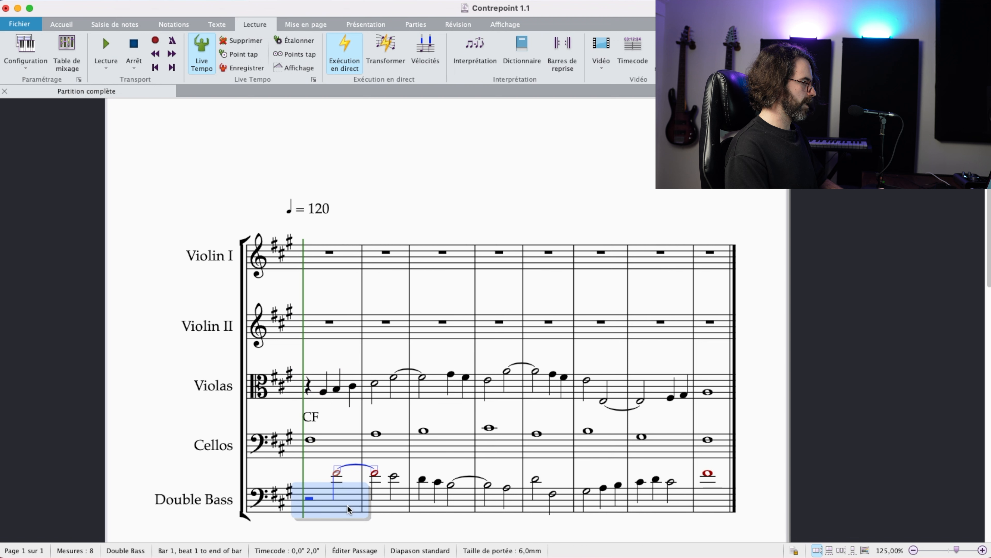
pyautogui.click(383, 388)
pyautogui.click(386, 500)
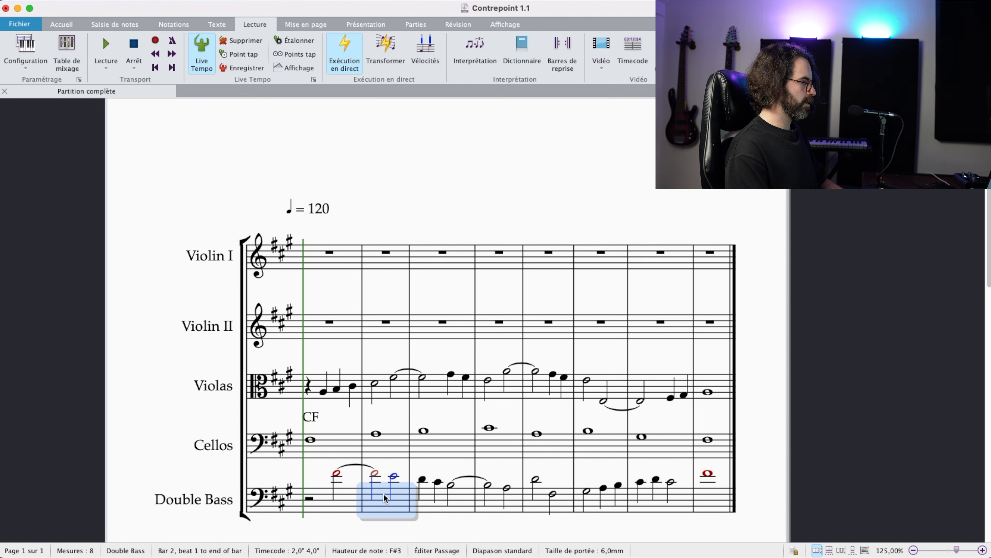
pyautogui.click(381, 384)
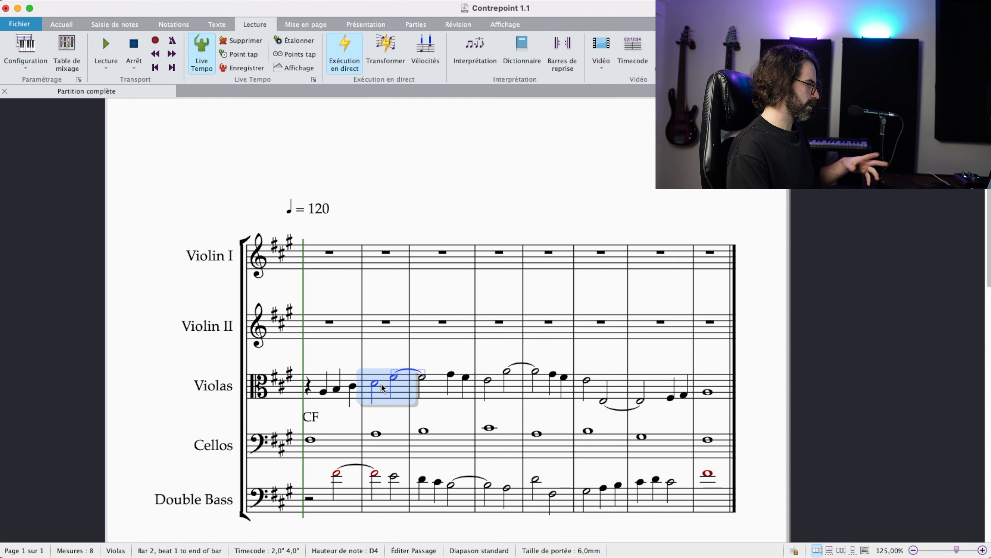
pyautogui.click(431, 389)
pyautogui.click(450, 488)
pyautogui.click(496, 503)
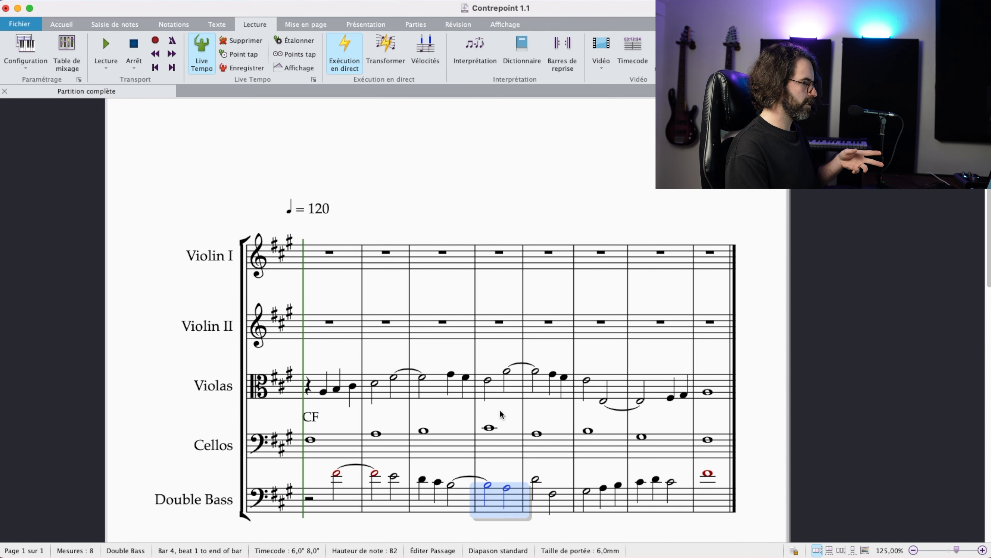
pyautogui.click(502, 385)
pyautogui.click(542, 389)
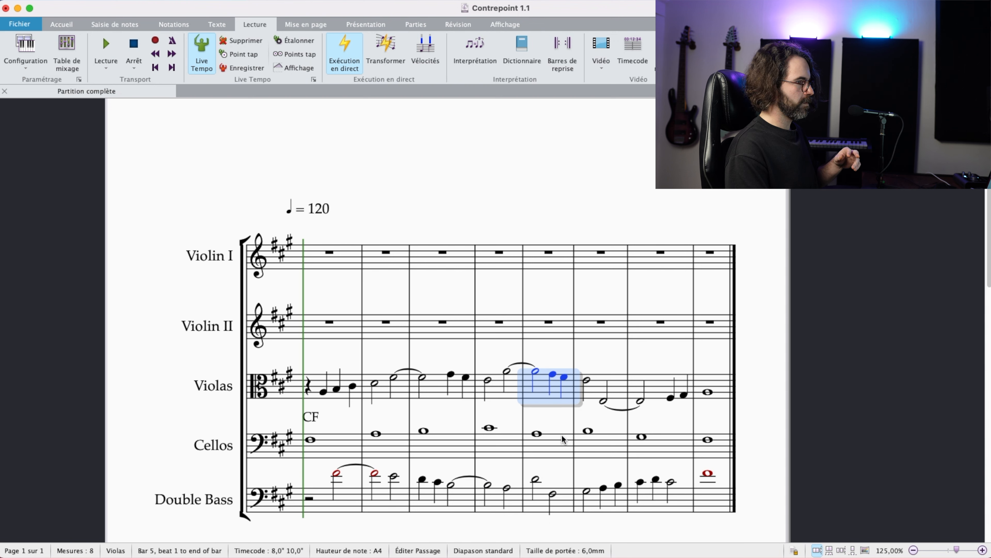
pyautogui.click(559, 501)
pyautogui.click(603, 489)
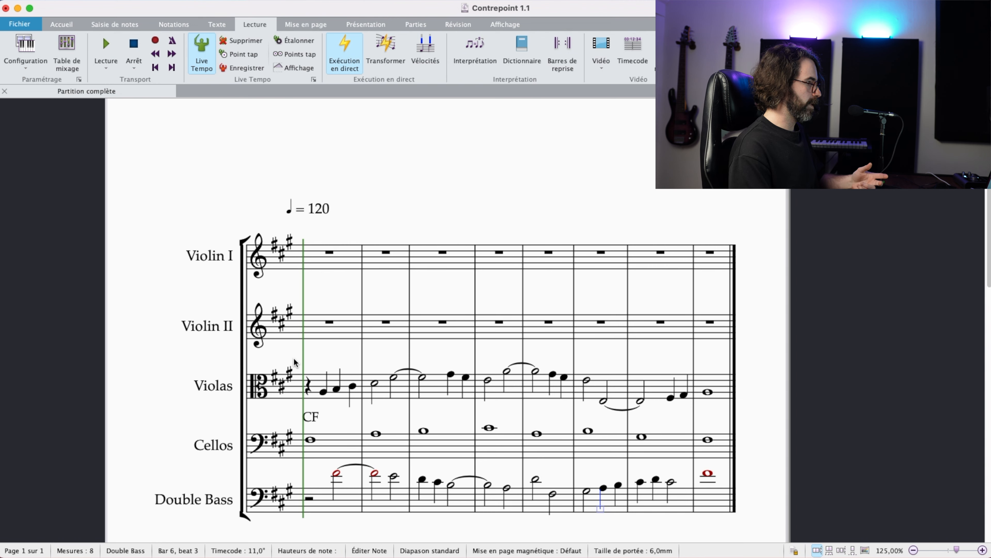
# Step: Review the passage spanning Violas, Cellos and Double Bass over bars 1 to 8 as one selection, and clear the selection
pyautogui.click(330, 382)
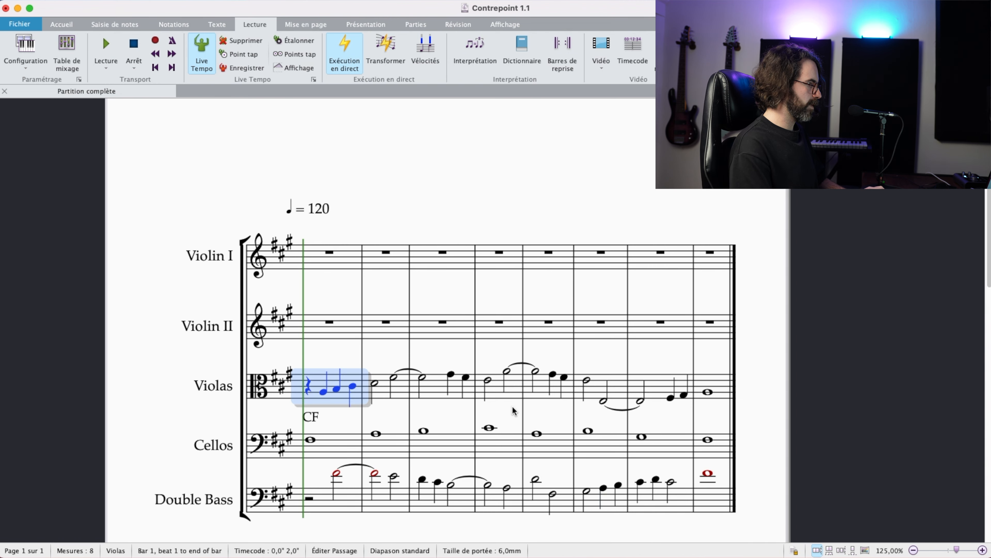
pyautogui.keyDown('shift'); pyautogui.click(696, 506); pyautogui.keyUp('shift')
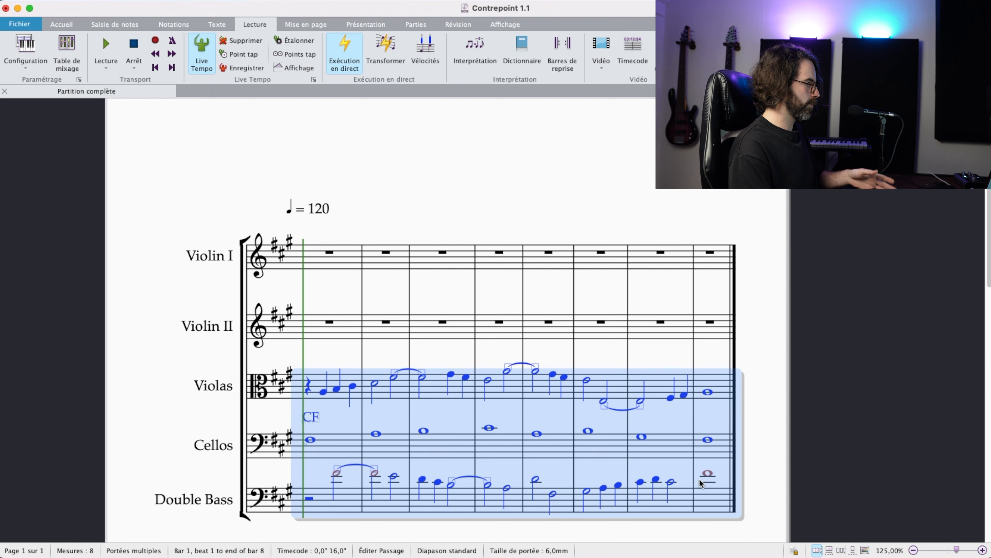
pyautogui.scroll(-3, 716, 467)
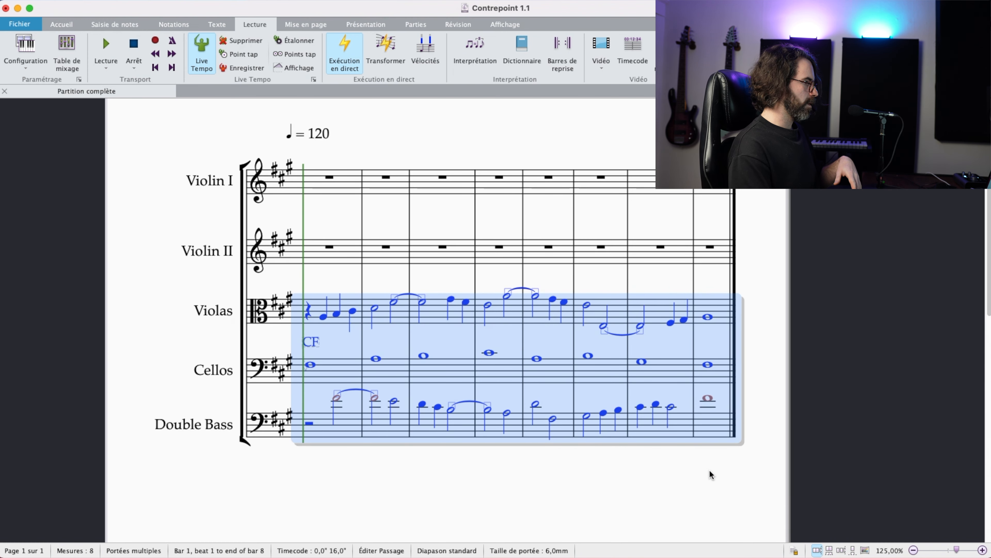
pyautogui.press('Escape')
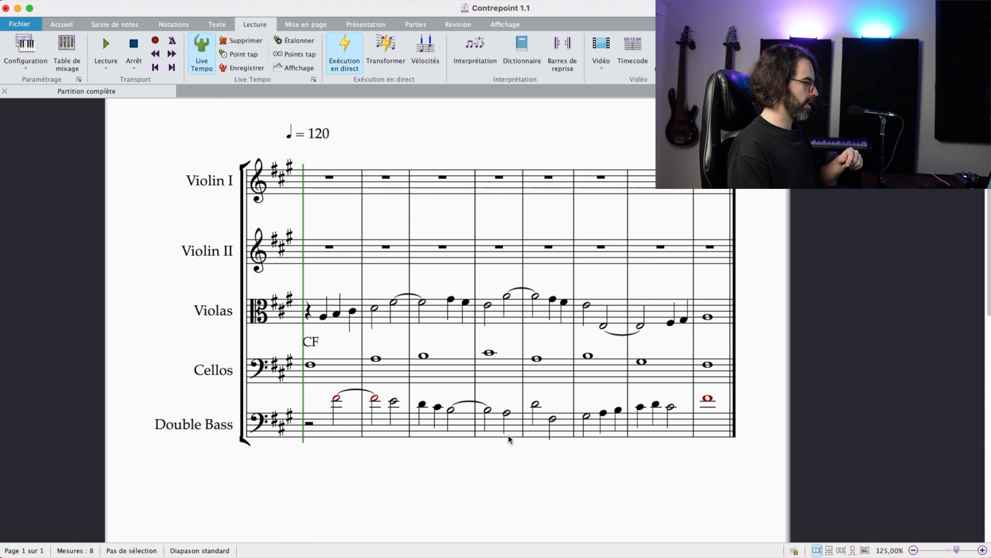
# Step: Begin Violin II with a half rest and half note A4 in bar 1, tied to a half note A4 in bar 2
pyautogui.click(347, 261)
pyautogui.press('5')
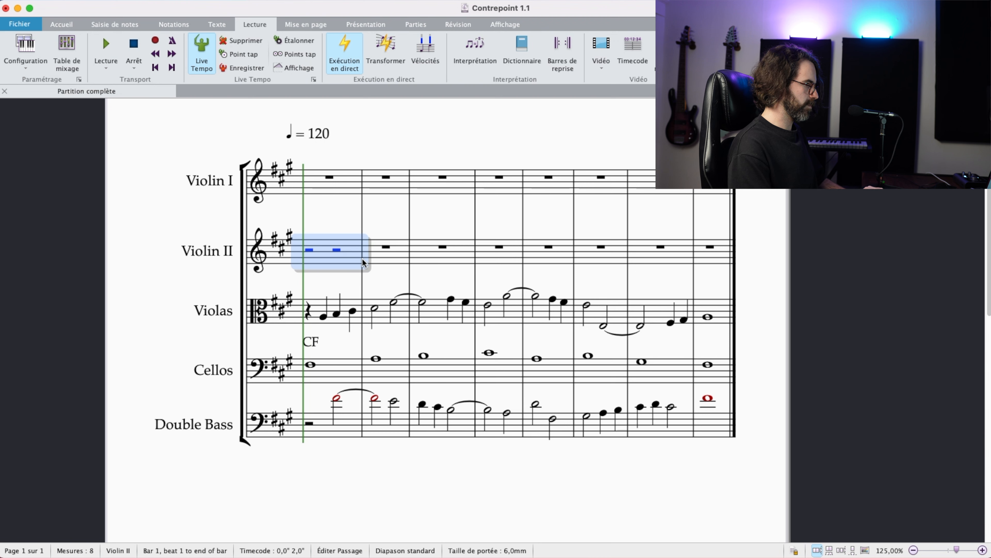
pyautogui.press('Right')
pyautogui.press('Right')
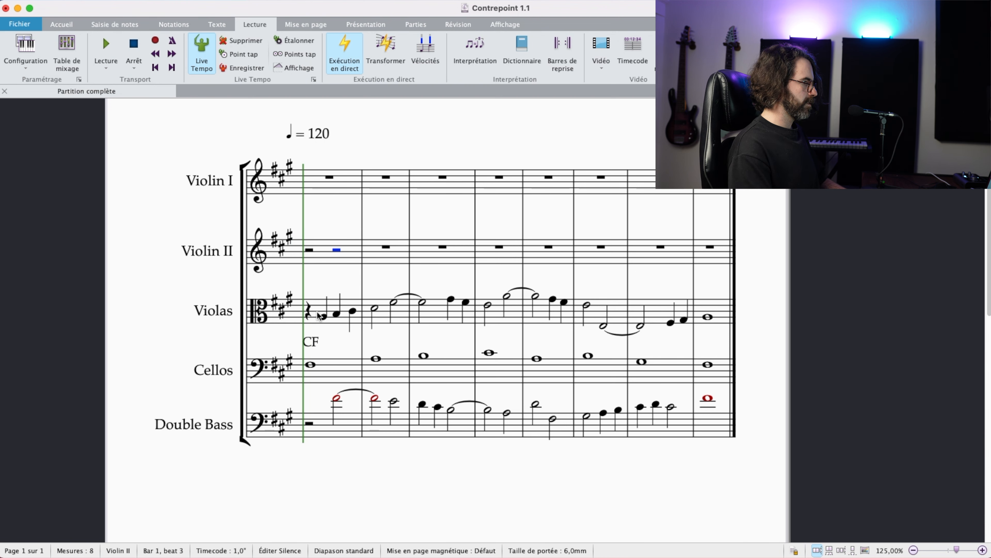
pyautogui.click(330, 318)
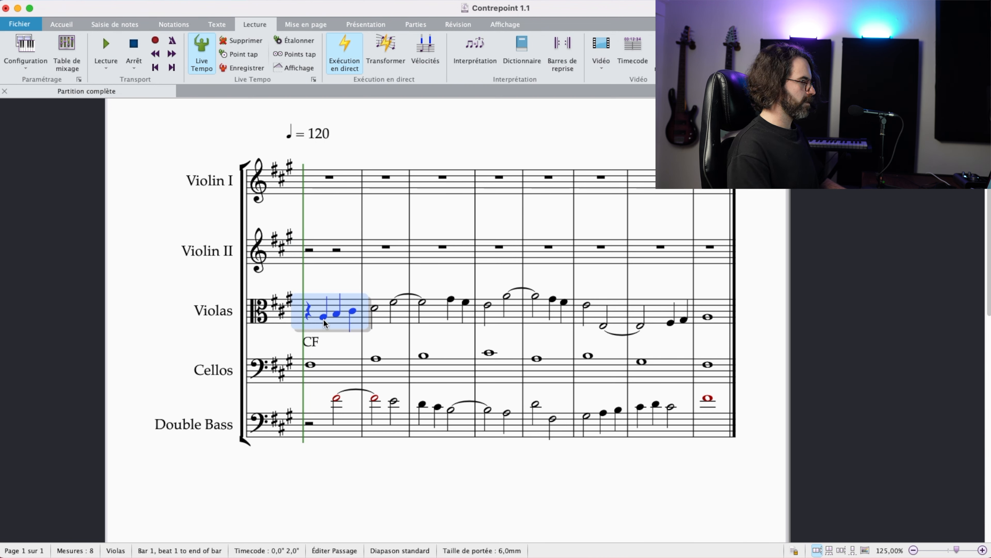
pyautogui.click(329, 253)
pyautogui.click(336, 249)
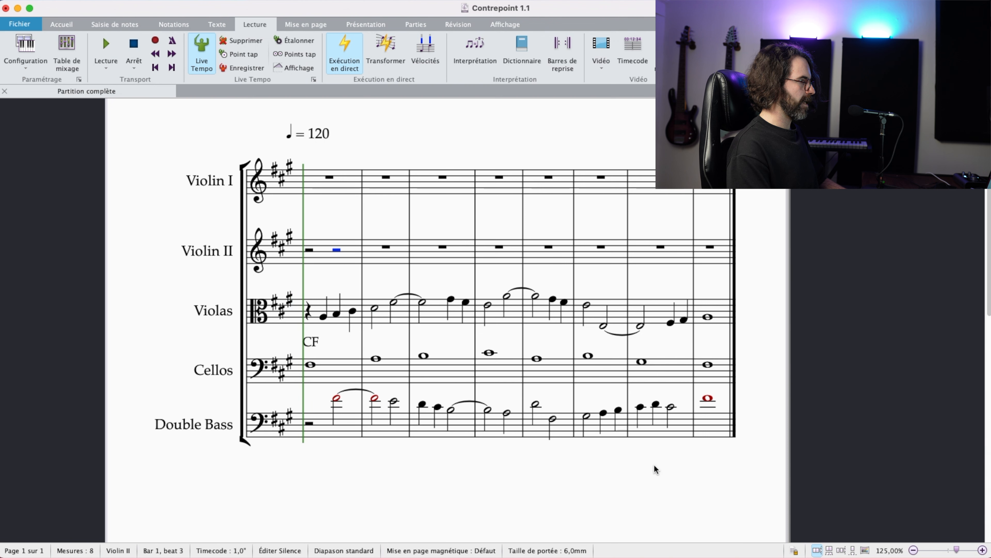
pyautogui.press('a')
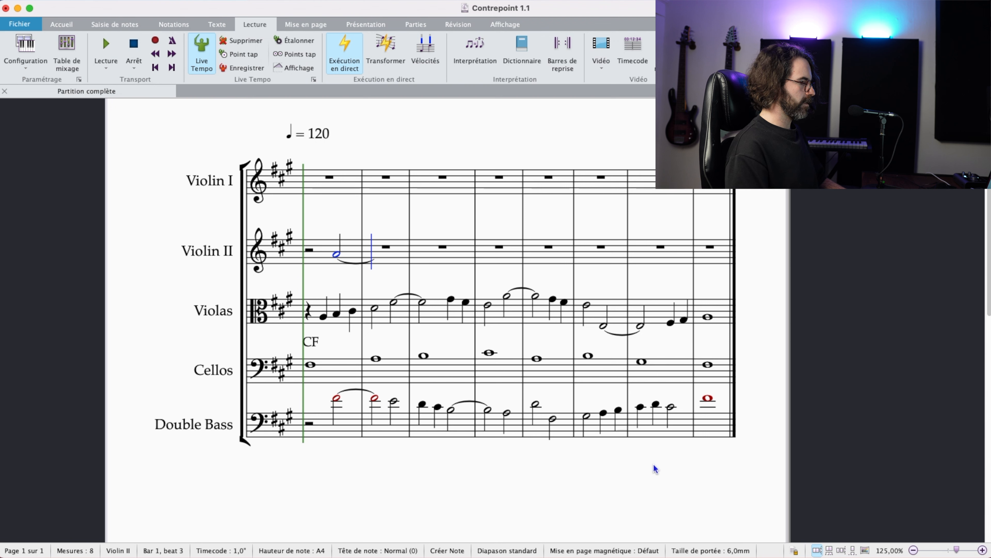
pyautogui.press('a')
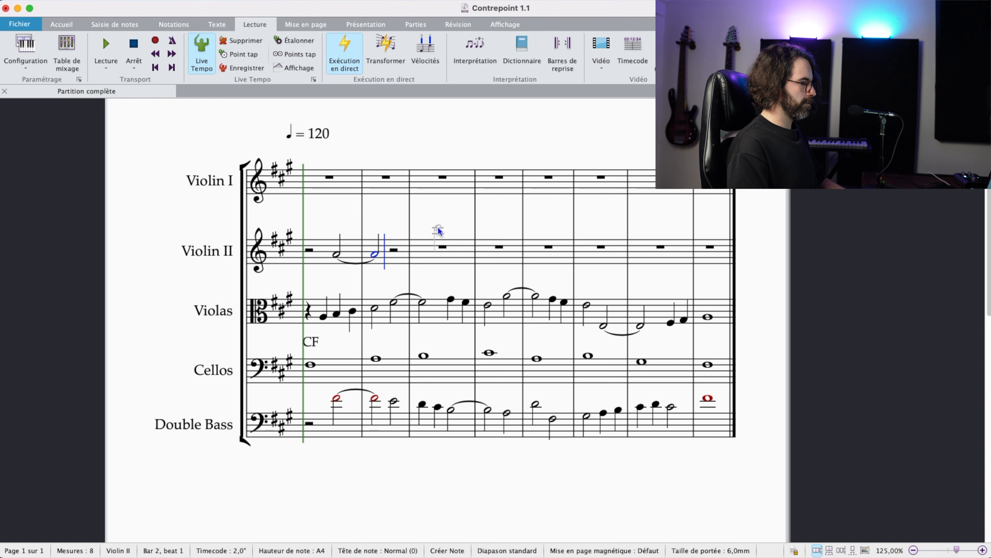
# Step: Complete Violin II bar 2 with quarter notes B4 and C#5
pyautogui.press('4')
pyautogui.press('b')
pyautogui.press('c')
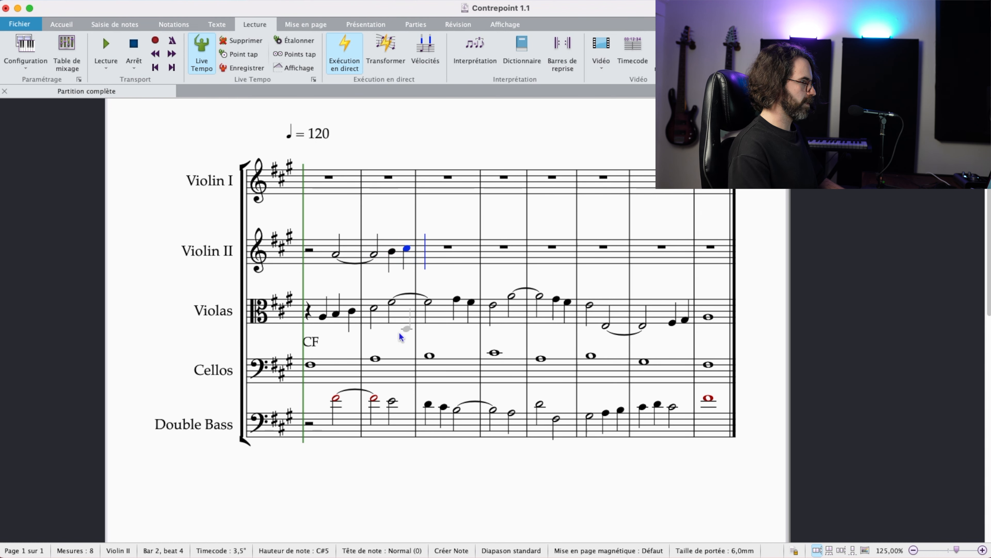
# Step: Fill Violin II bar 3 with half note D5 and quarter notes F#4 and G#4
pyautogui.press('5')
pyautogui.press('d')
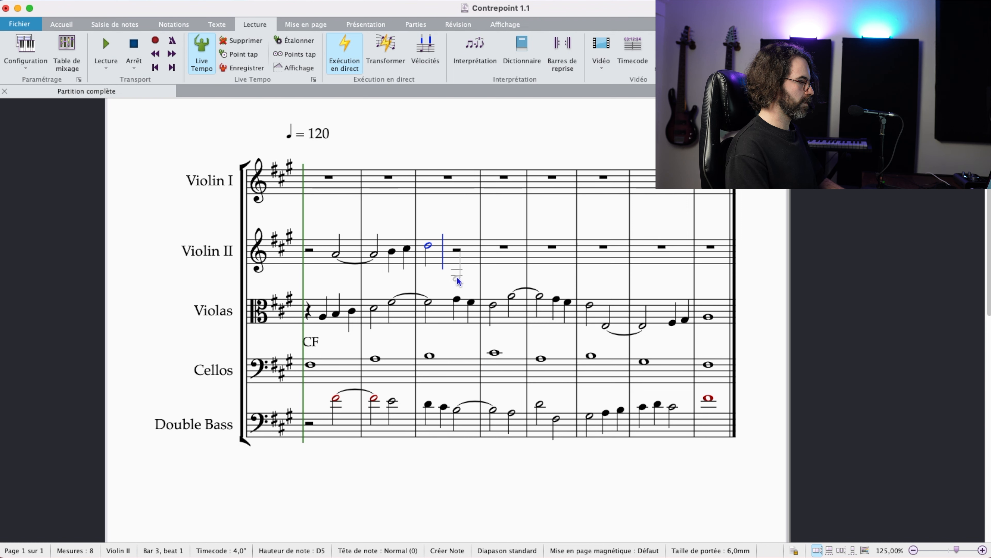
pyautogui.press('4')
pyautogui.click(455, 259)
pyautogui.press('g')
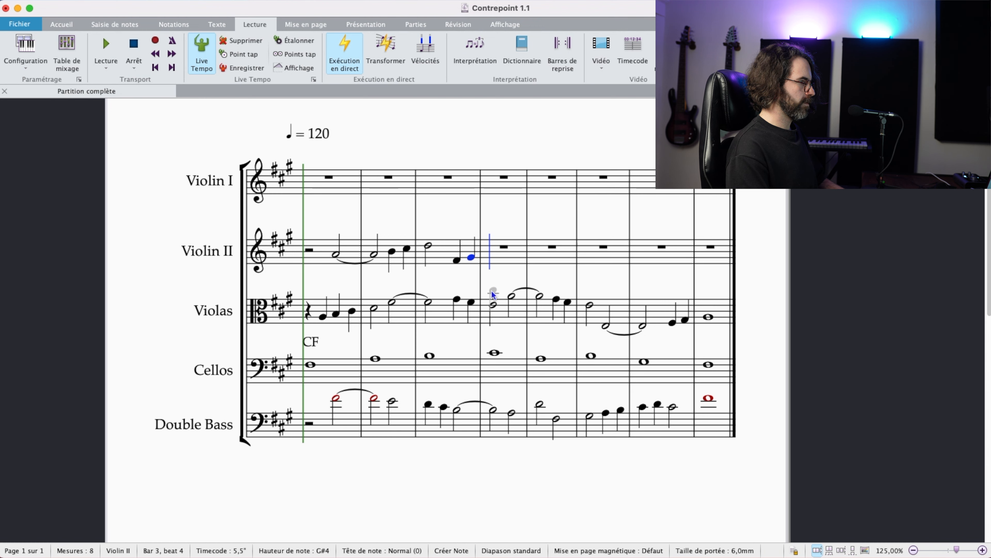
pyautogui.press('Escape')
# Step: Check the last two Violin II quarter notes of bar 3 against the Violas notes sounding with them
pyautogui.click(457, 260)
pyautogui.keyDown('super'); pyautogui.click(458, 298); pyautogui.keyUp('super')
pyautogui.click(470, 257)
pyautogui.keyDown('super'); pyautogui.click(471, 300); pyautogui.keyUp('super')
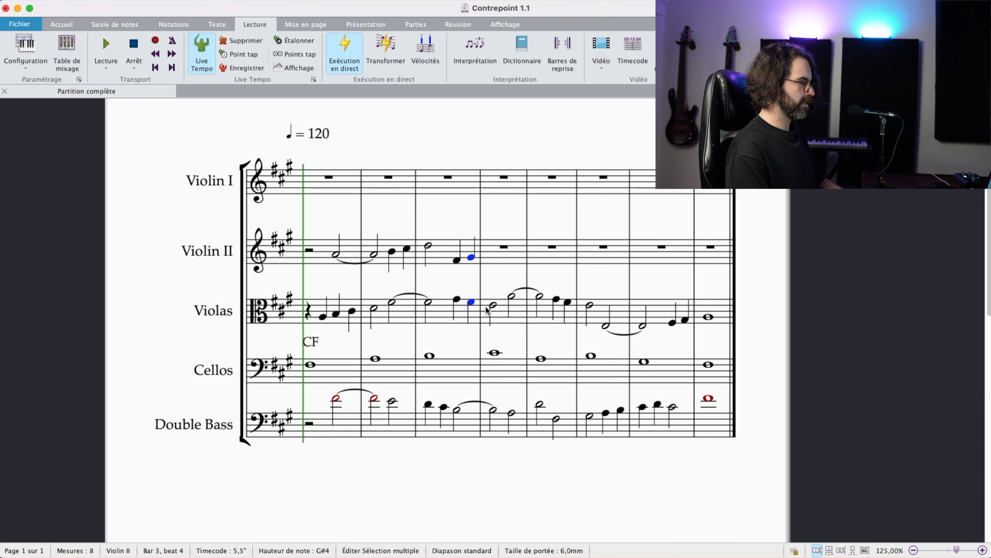
pyautogui.press('Escape')
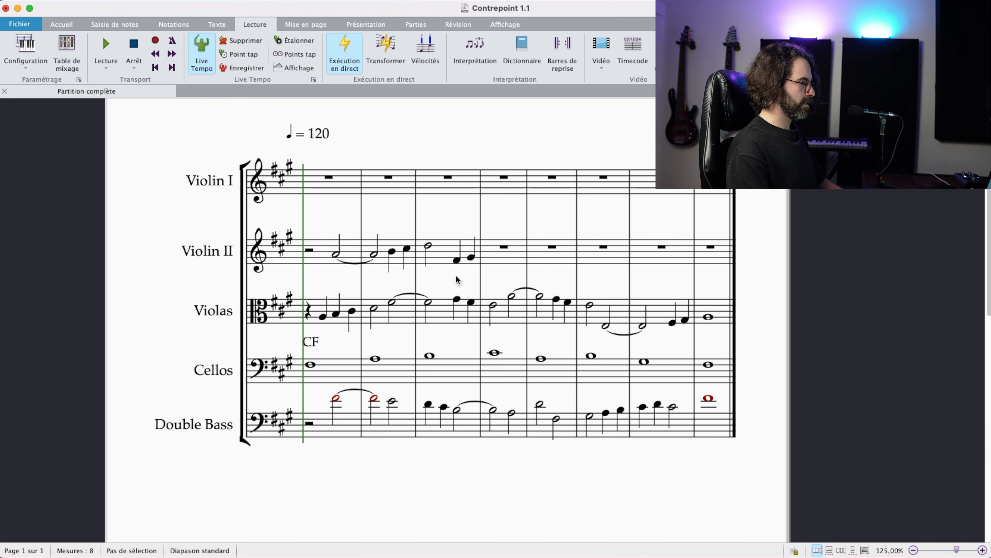
# Step: Rewrite Violas bar 3 as four quarter notes: F#4, B4, A4 and B4
pyautogui.click(429, 301)
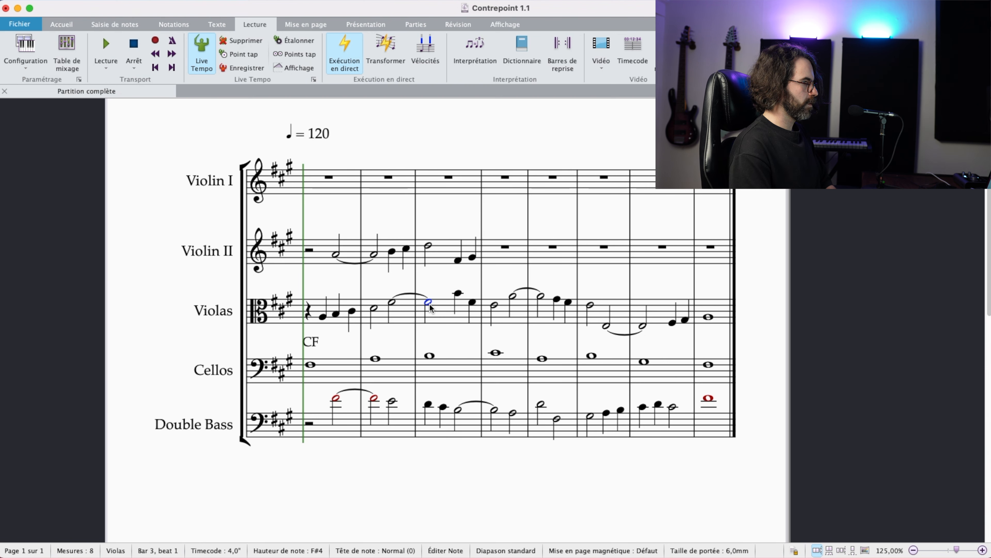
pyautogui.press('4')
pyautogui.press('Right')
pyautogui.press('b')
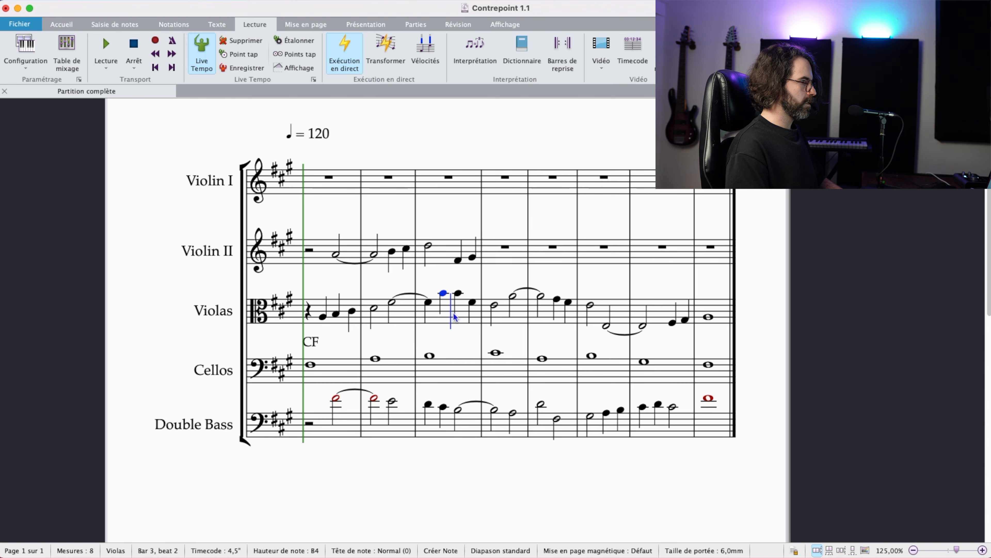
pyautogui.press('a')
pyautogui.press('Escape')
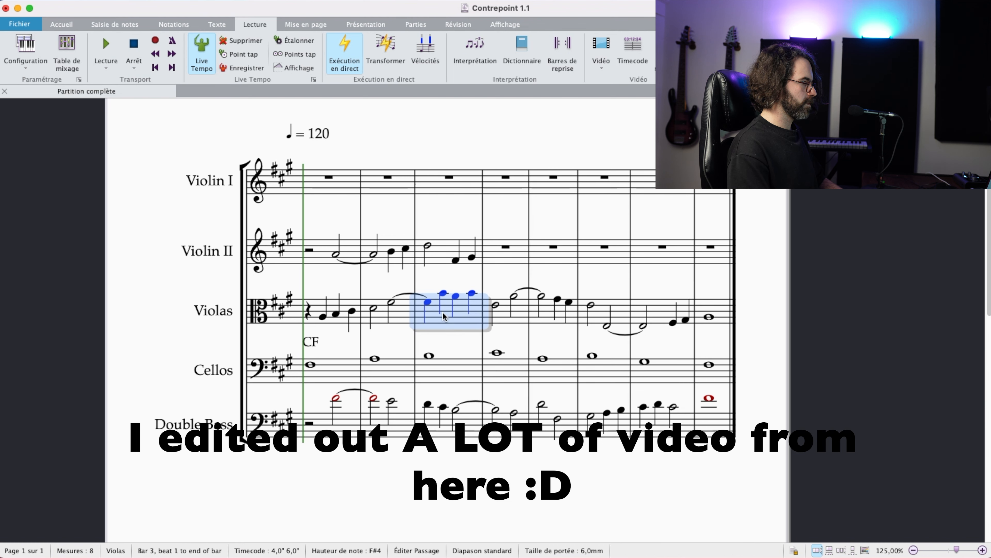
pyautogui.click(493, 292)
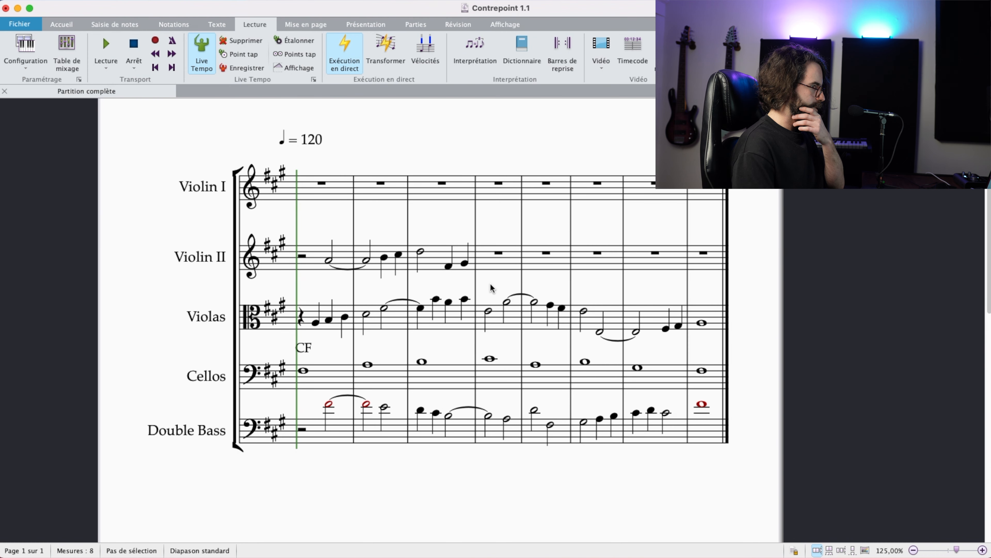
# Step: Compare Violin II with the reworked Violas line in bar 3, especially the intervals on beats 3 and 4
pyautogui.click(439, 259)
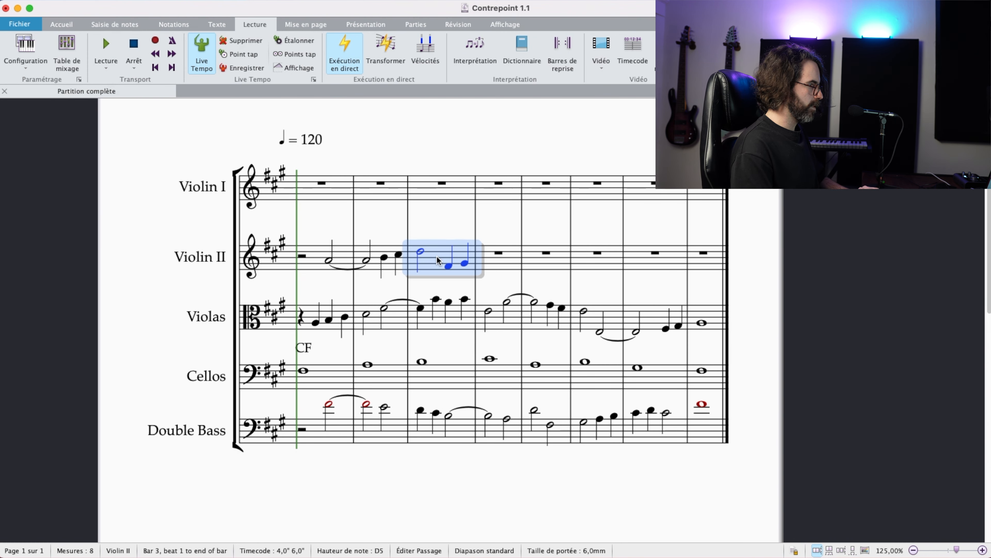
pyautogui.click(437, 318)
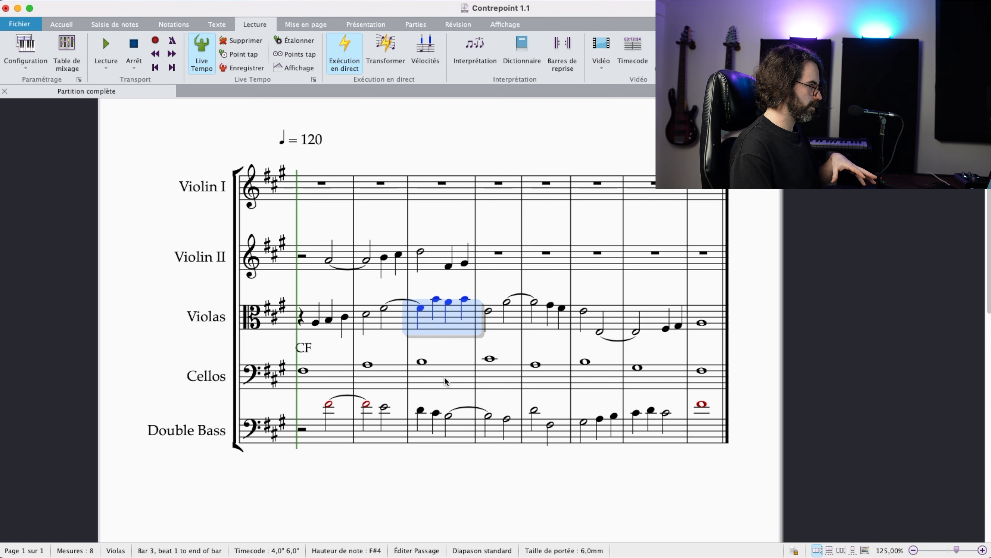
pyautogui.click(461, 345)
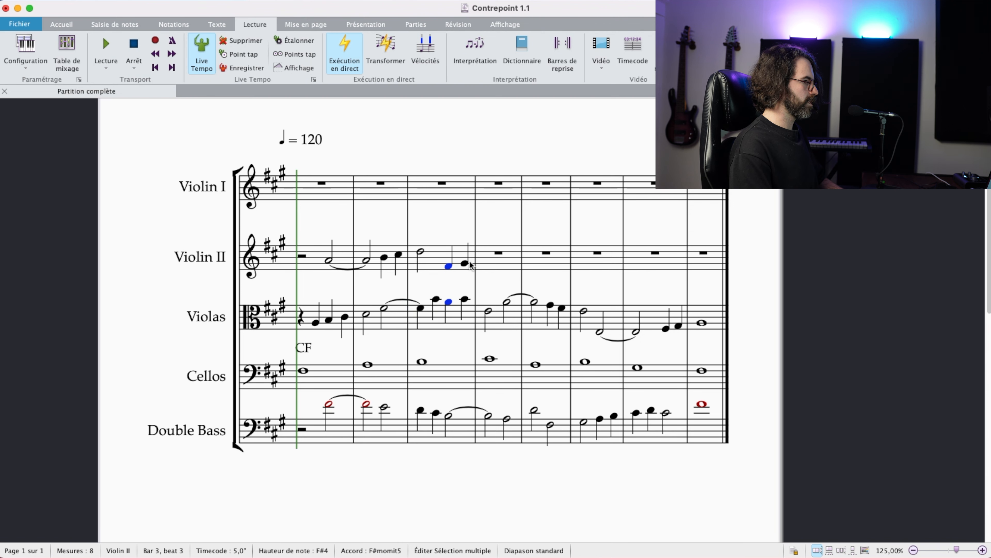
pyautogui.keyDown('super'); pyautogui.click(465, 263); pyautogui.keyUp('super')
pyautogui.keyDown('super'); pyautogui.click(464, 299); pyautogui.keyUp('super')
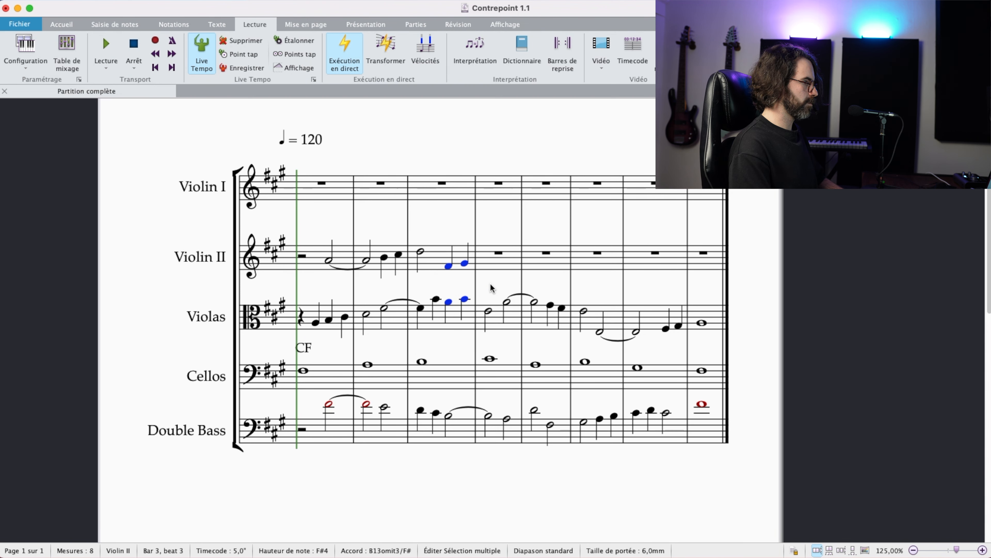
# Step: Enter a quarter note A4 on beat 1 of Violin II bar 4
pyautogui.hscroll(3, 489, 277)
pyautogui.click(449, 268)
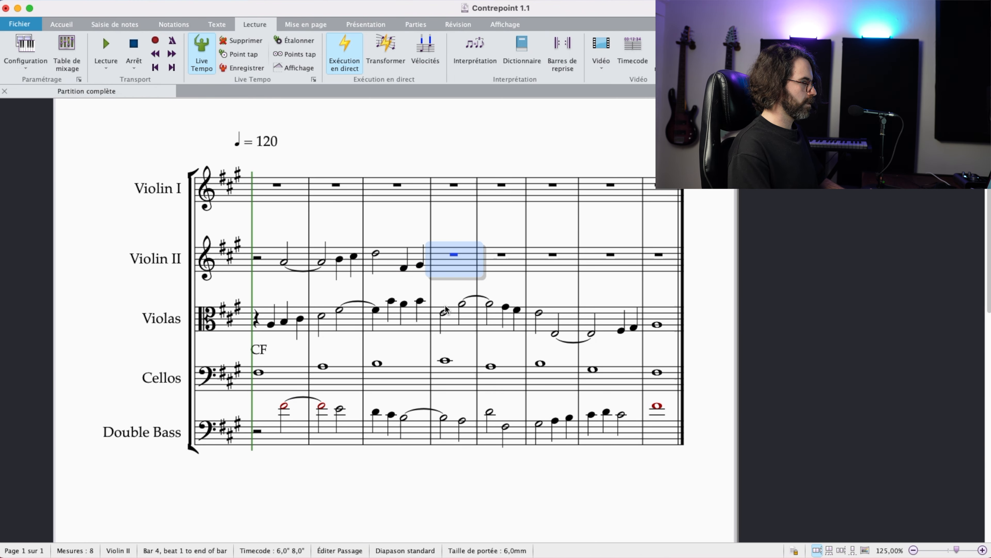
pyautogui.click(449, 272)
pyautogui.click(442, 264)
pyautogui.press('4')
pyautogui.press('a')
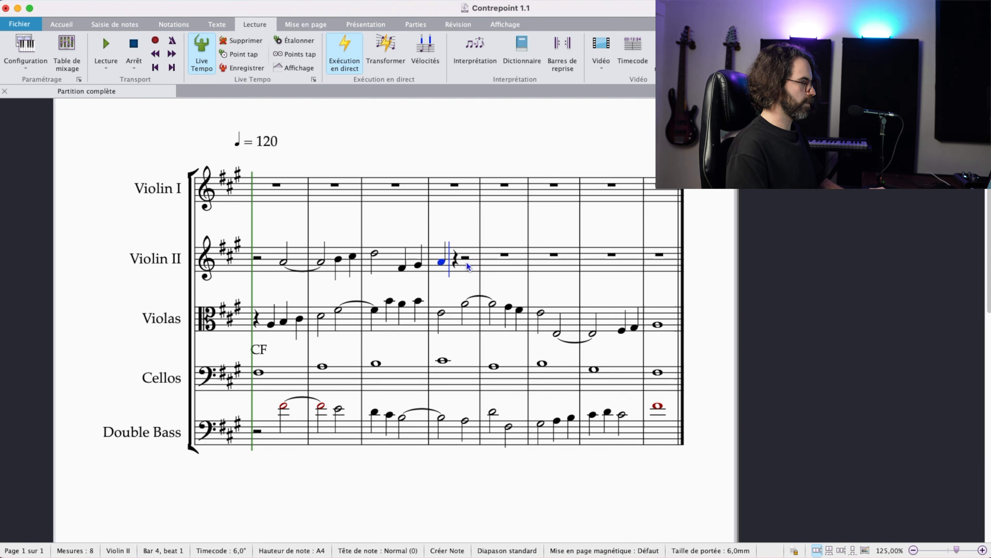
pyautogui.press('Escape')
# Step: Check the Double Bass at the start of bar 4 and add a quarter note B4 on beat 2 of Violin II
pyautogui.click(442, 418)
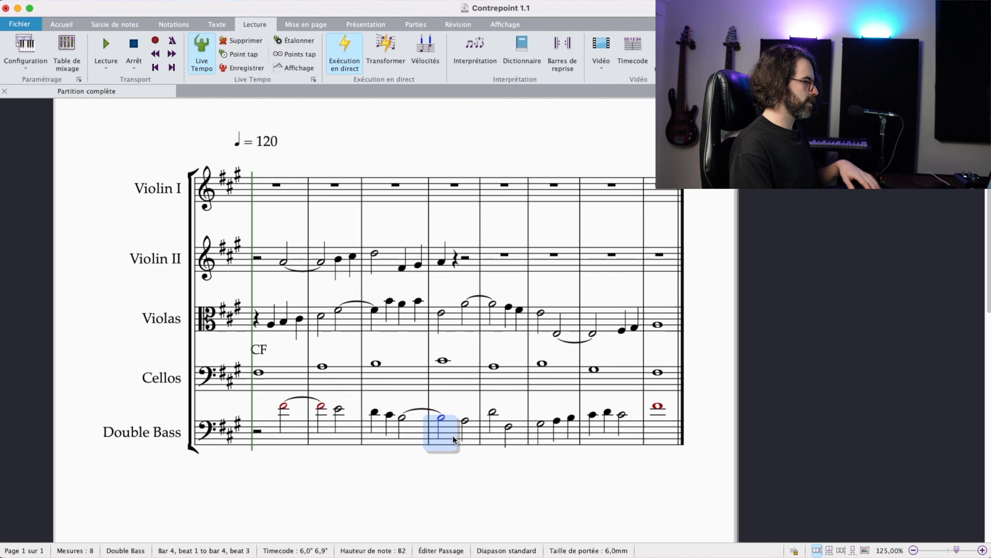
pyautogui.click(441, 262)
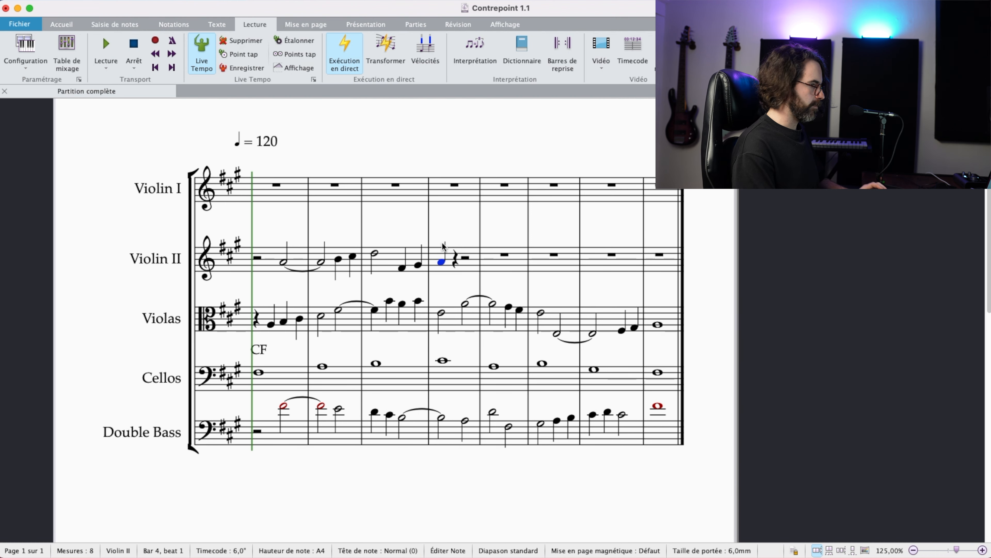
pyautogui.press('n')
pyautogui.press('b')
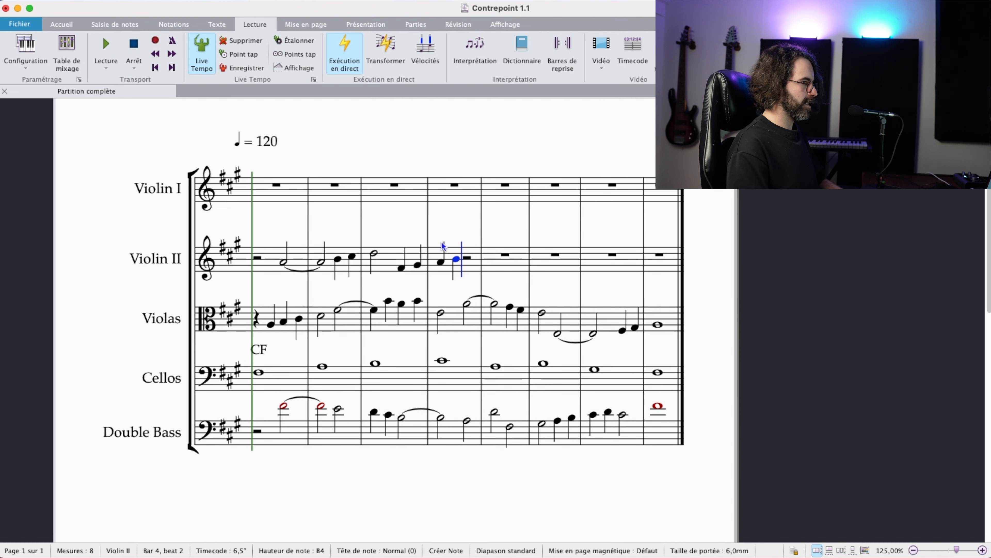
# Step: Continue Violin II with a half note C#5 on beat 3 of bar 4 and a half note D5 starting bar 5
pyautogui.press('5')
pyautogui.press('c')
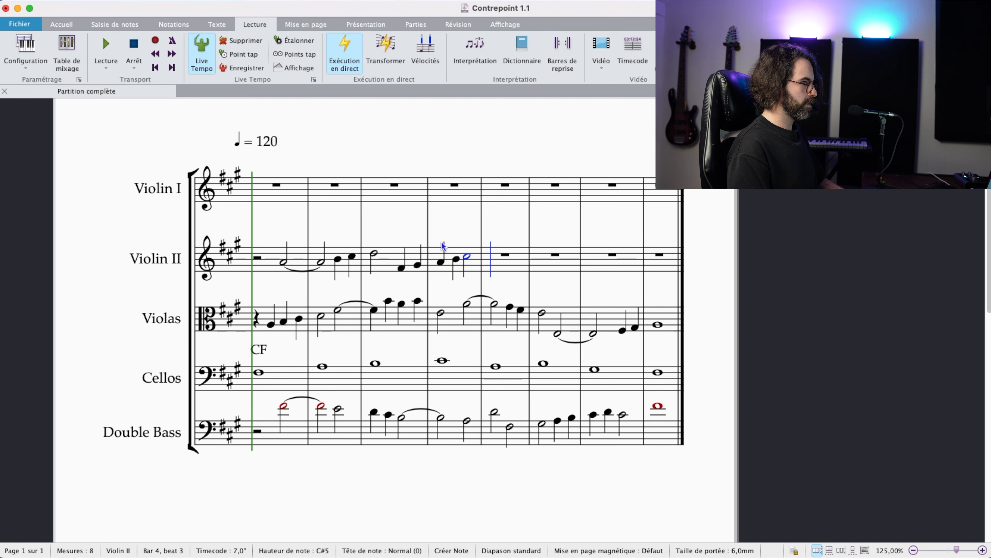
pyautogui.press('d')
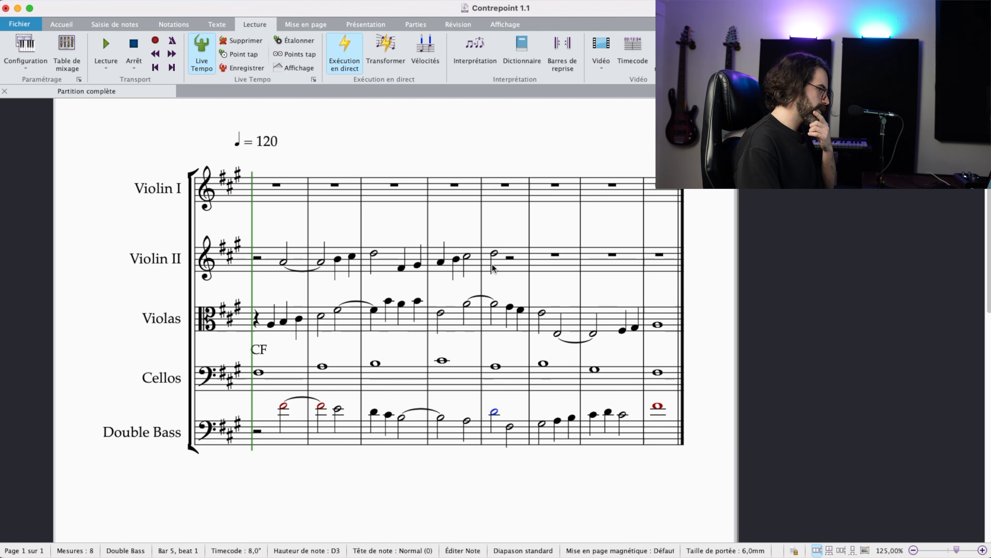
# Step: Check Violin II against Double Bass at the start of bar 5 and add a half note F#5 on beat 3 of Violin II
pyautogui.keyDown('super'); pyautogui.click(495, 253); pyautogui.keyUp('super')
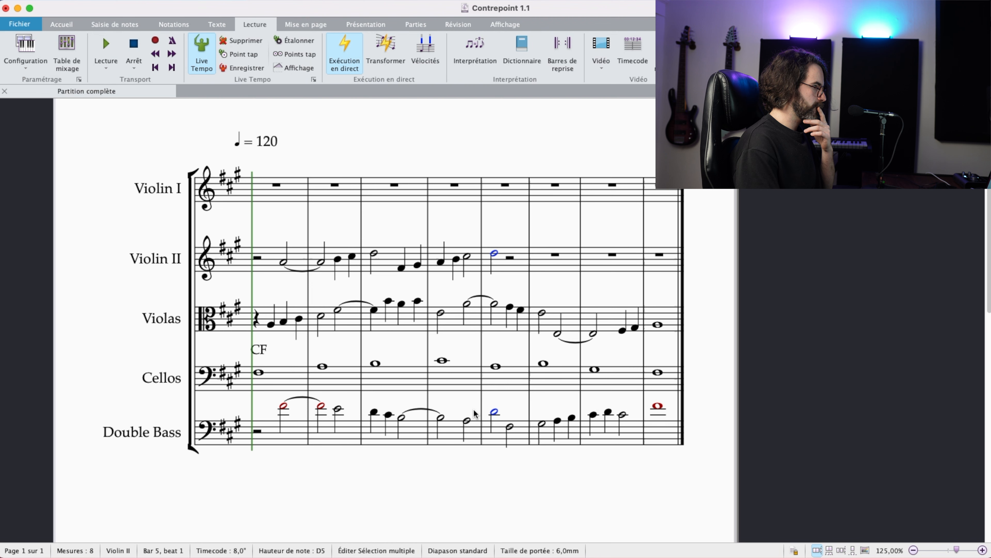
pyautogui.click(467, 257)
pyautogui.keyDown('shift'); pyautogui.click(468, 260); pyautogui.keyUp('shift')
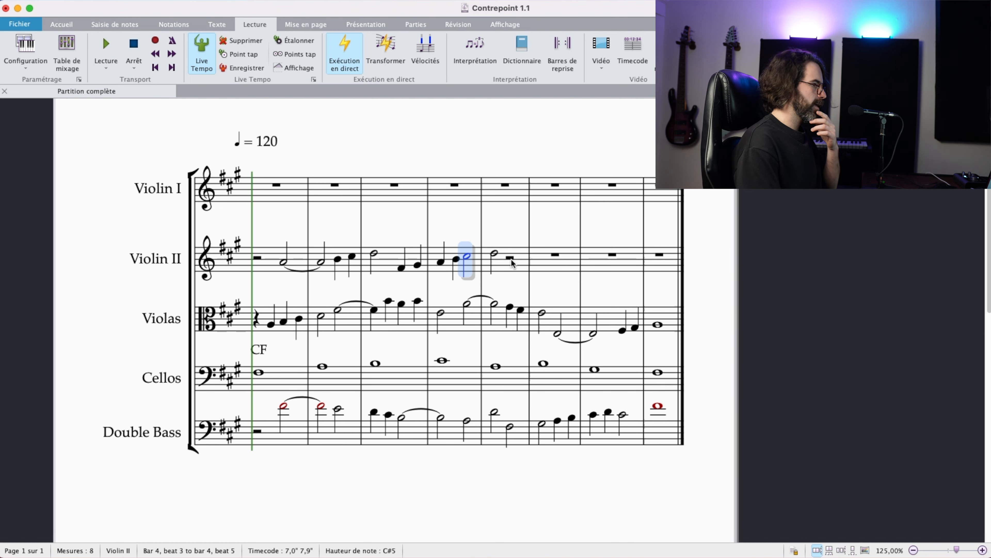
pyautogui.click(518, 264)
pyautogui.press('Escape')
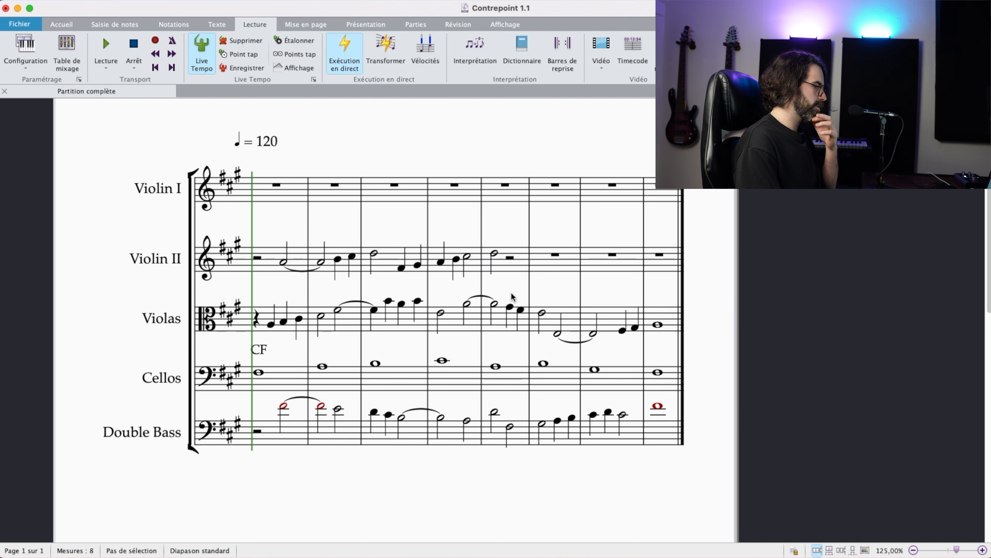
pyautogui.click(491, 250)
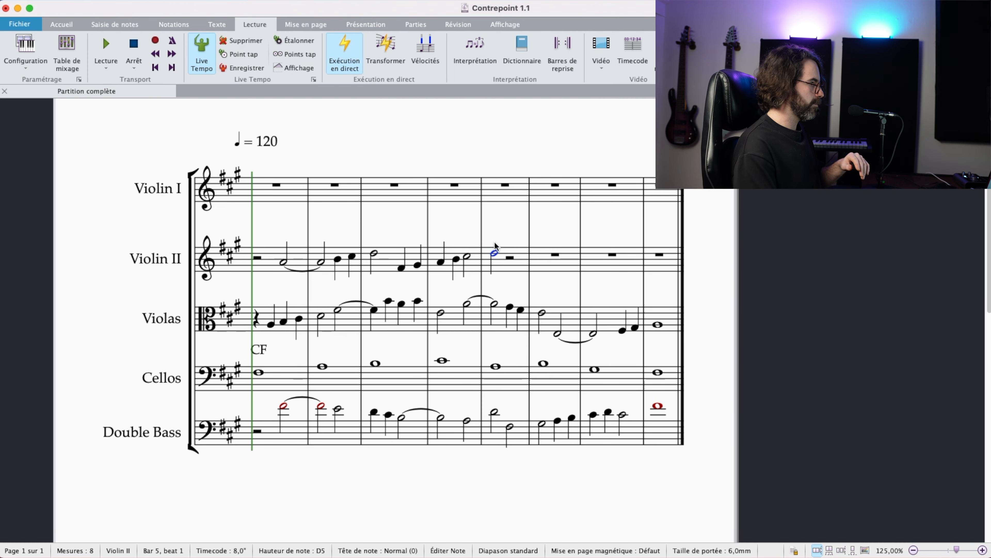
pyautogui.hscroll(1, 493, 239)
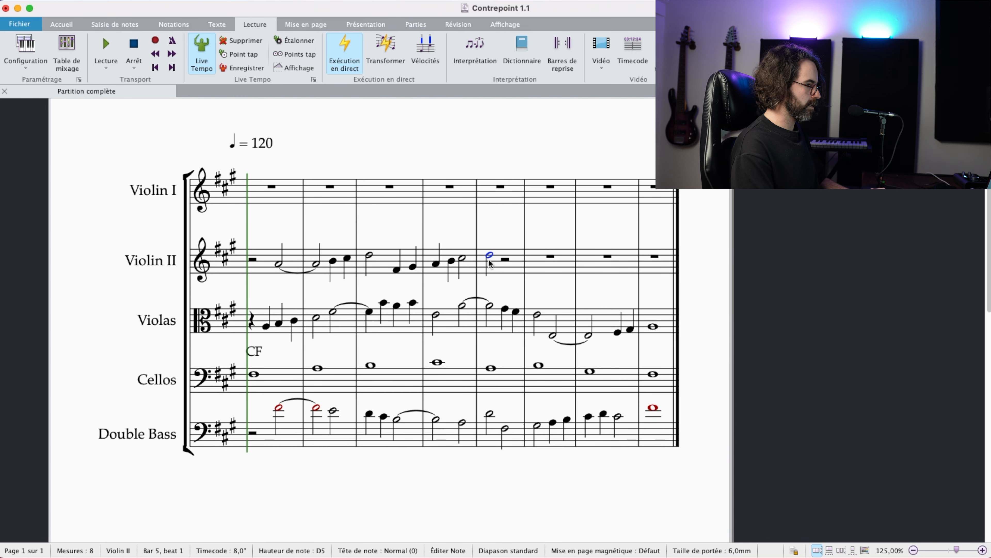
pyautogui.press('n')
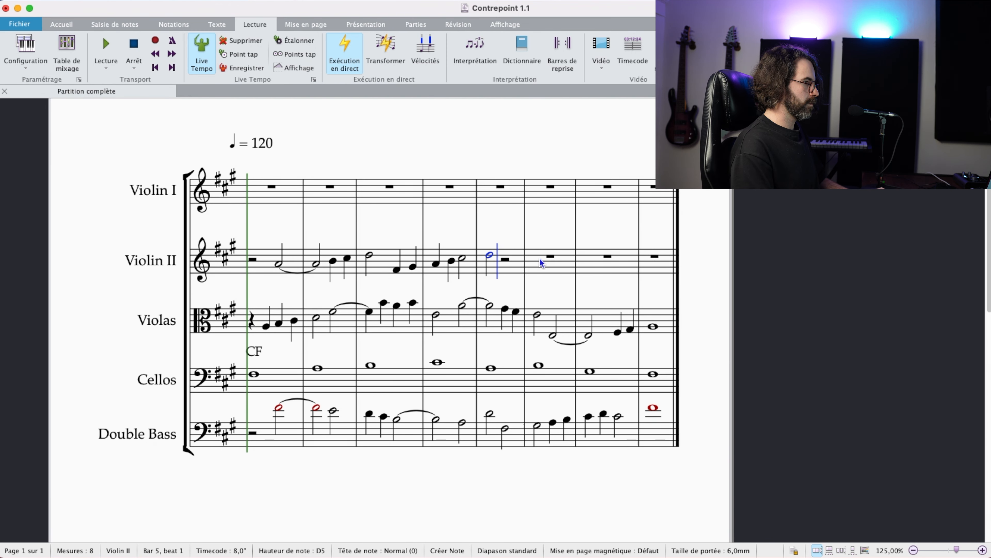
pyautogui.press('f')
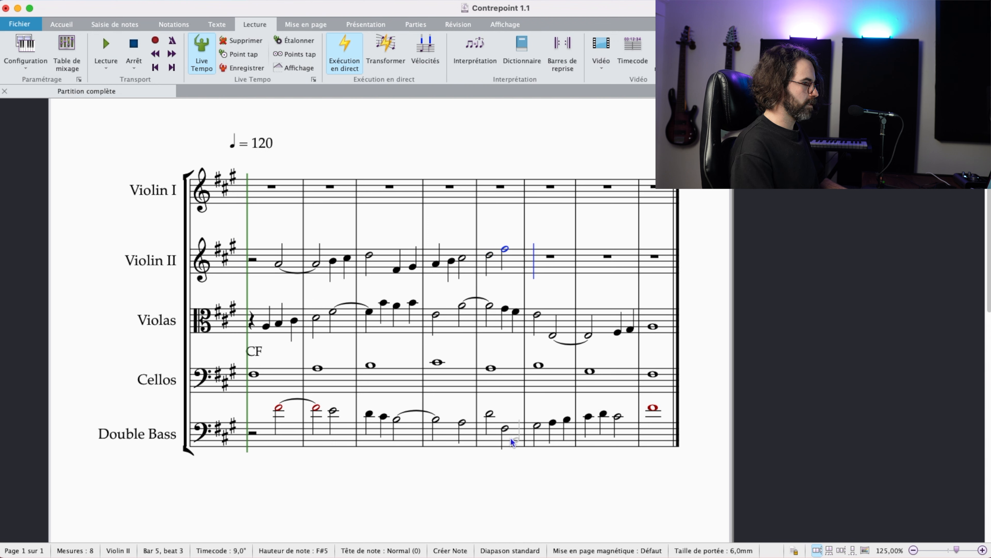
# Step: Compare the two half notes of Violin II in bar 5 with the two Double Bass notes beneath them
pyautogui.press('Escape')
pyautogui.click(490, 254)
pyautogui.keyDown('super'); pyautogui.click(505, 249); pyautogui.keyUp('super')
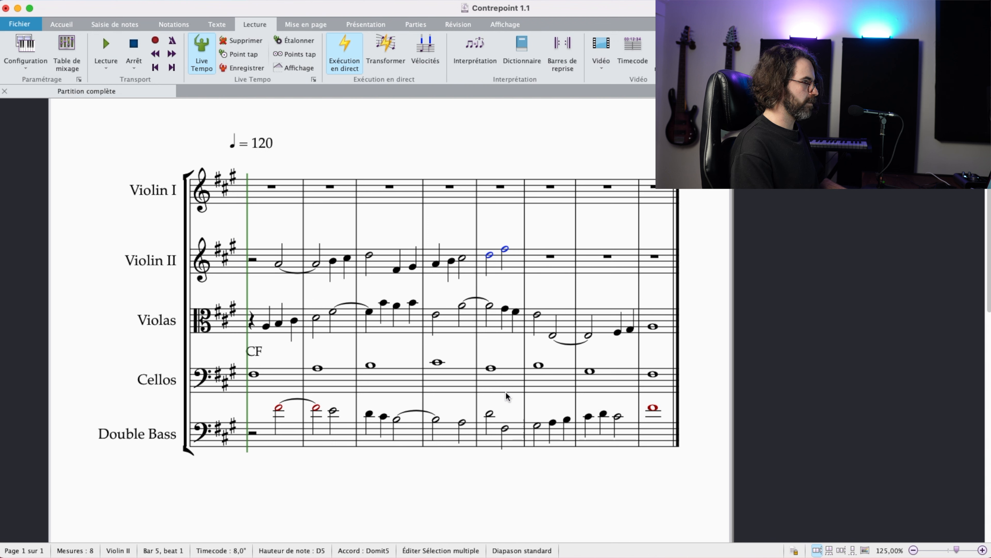
pyautogui.click(490, 414)
pyautogui.keyDown('super'); pyautogui.click(505, 428); pyautogui.keyUp('super')
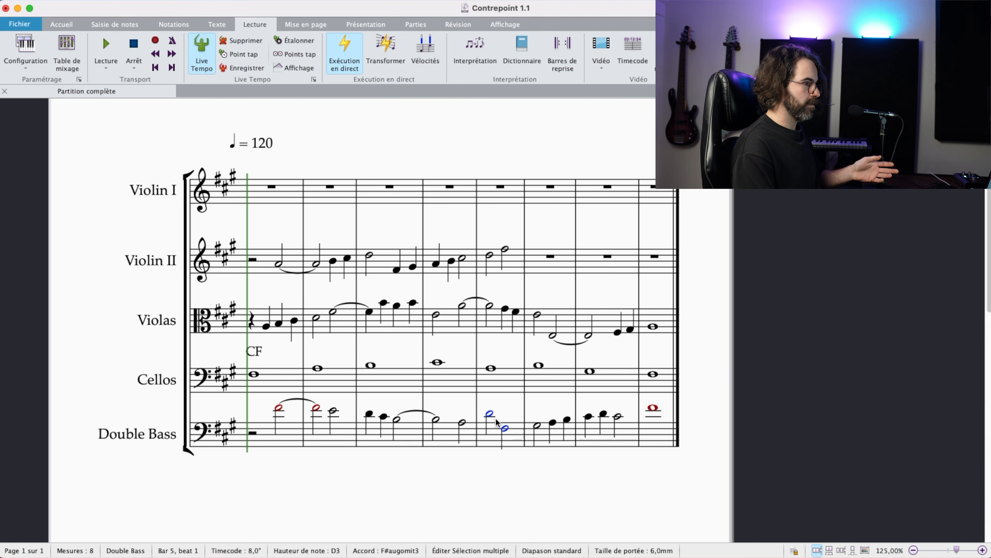
pyautogui.click(488, 437)
pyautogui.press('Escape')
pyautogui.click(490, 255)
pyautogui.scroll(-1, 486, 312)
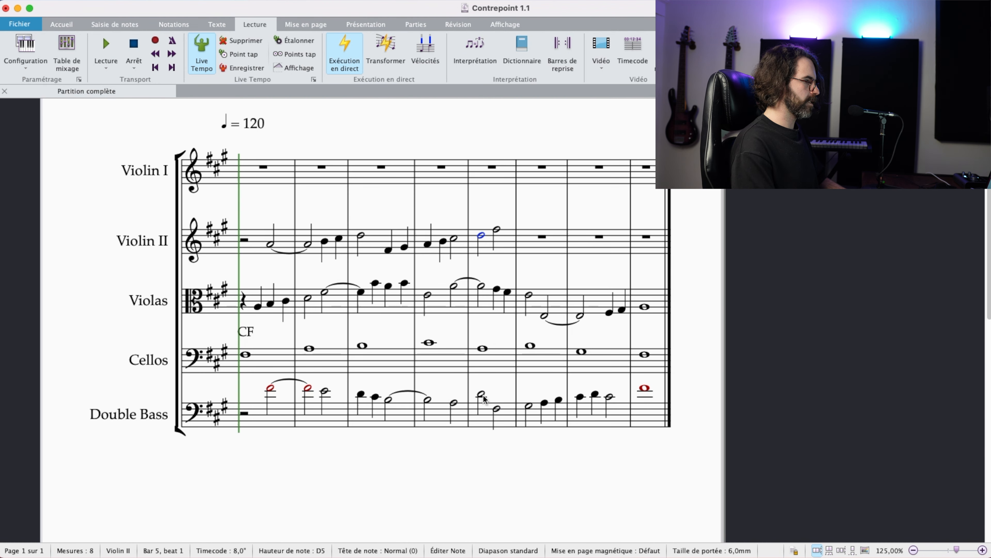
pyautogui.press('Escape')
pyautogui.click(497, 230)
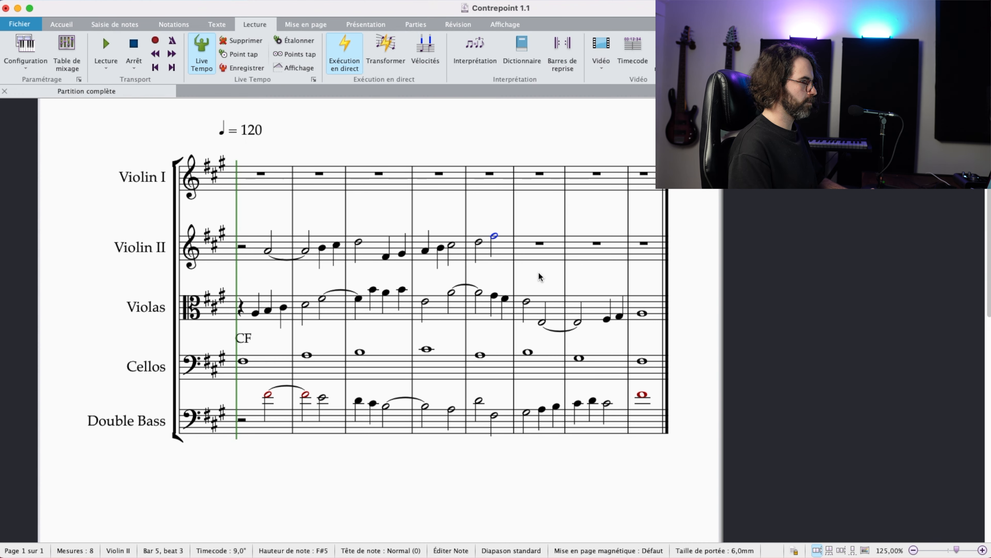
# Step: Enter a half note B4 on beat 1 of Violin II bar 6
pyautogui.click(548, 255)
pyautogui.press('b')
pyautogui.hotkey('ctrl', 'Down')
pyautogui.press('Escape')
# Step: Lower the Violin II half note on beat 3 of bar 5 to C#5
pyautogui.click(494, 235)
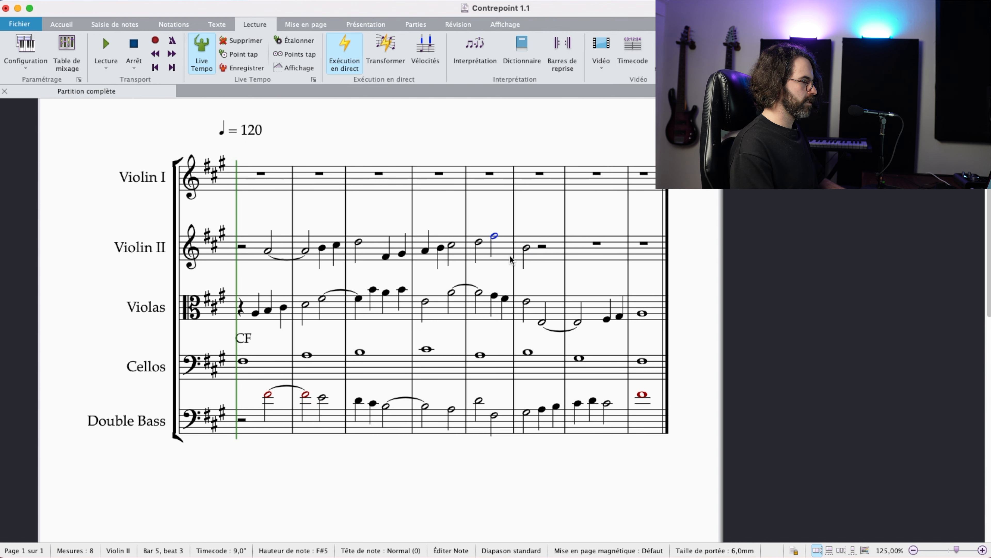
pyautogui.press('Down')
pyautogui.press('Down')
pyautogui.press('Down')
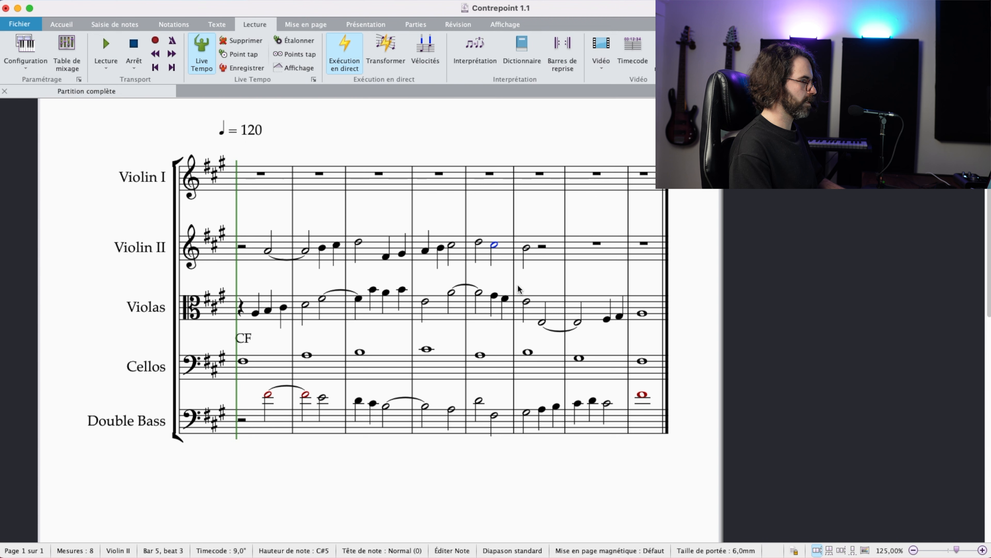
# Step: Compare how Violin II and Violas move from the end of bar 5 into the first beat of bar 6
pyautogui.click(526, 301)
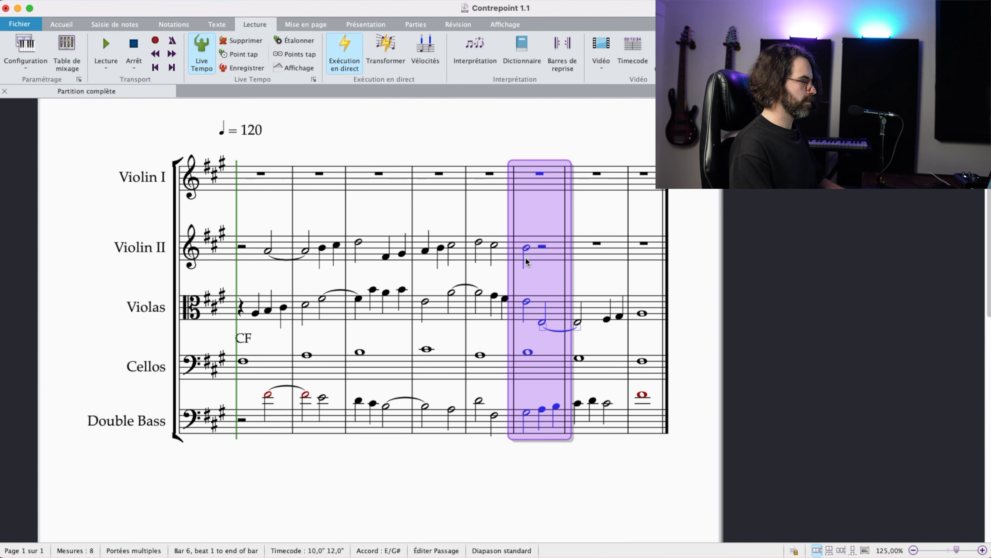
pyautogui.keyDown('super'); pyautogui.click(520, 260); pyautogui.keyUp('super')
pyautogui.keyDown('super'); pyautogui.click(494, 243); pyautogui.keyUp('super')
pyautogui.keyDown('super'); pyautogui.click(505, 299); pyautogui.keyUp('super')
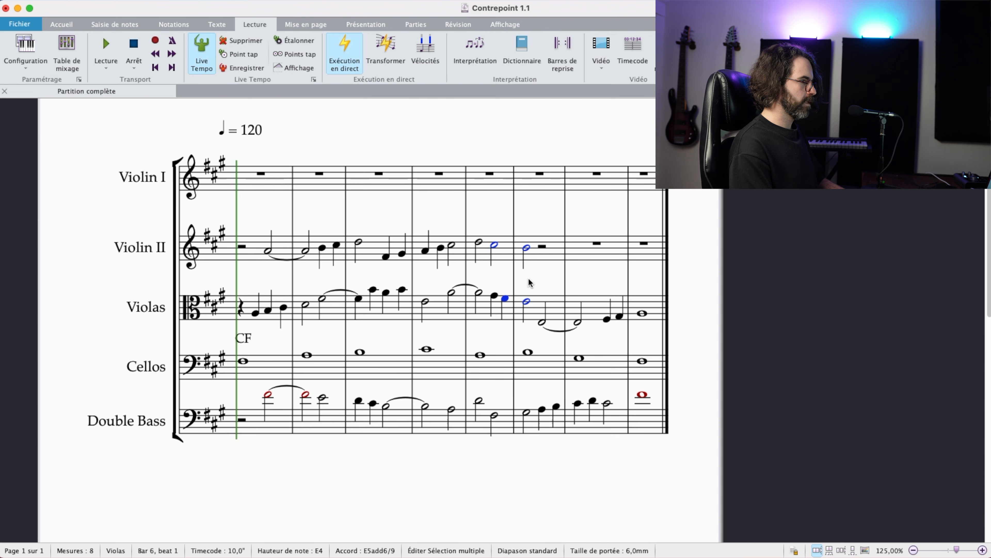
pyautogui.moveTo(543, 278); pyautogui.dragTo(528, 285)
pyautogui.press('Escape')
# Step: Try B4 and A4 as the pitch of the Violin II half note on beat 3 of bar 5
pyautogui.click(481, 253)
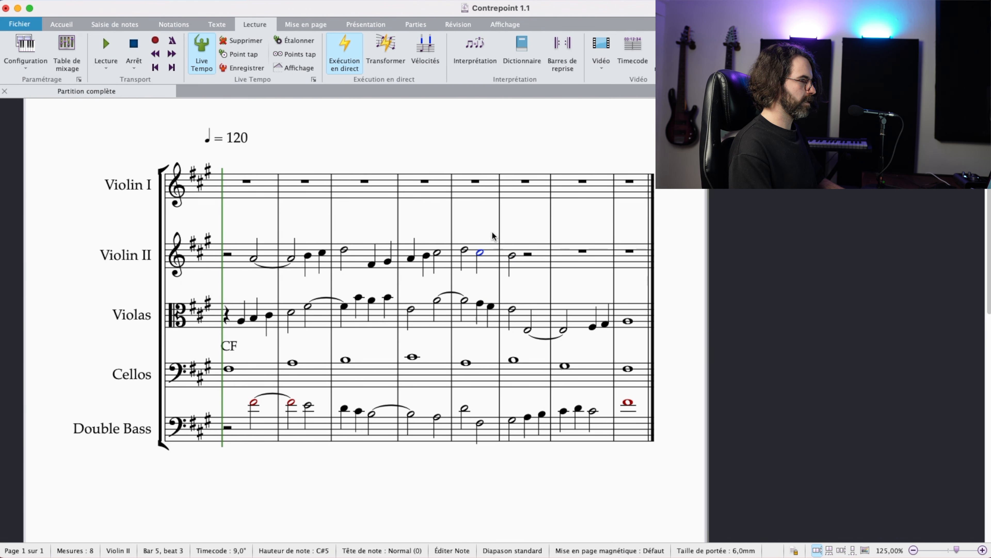
pyautogui.press('Down')
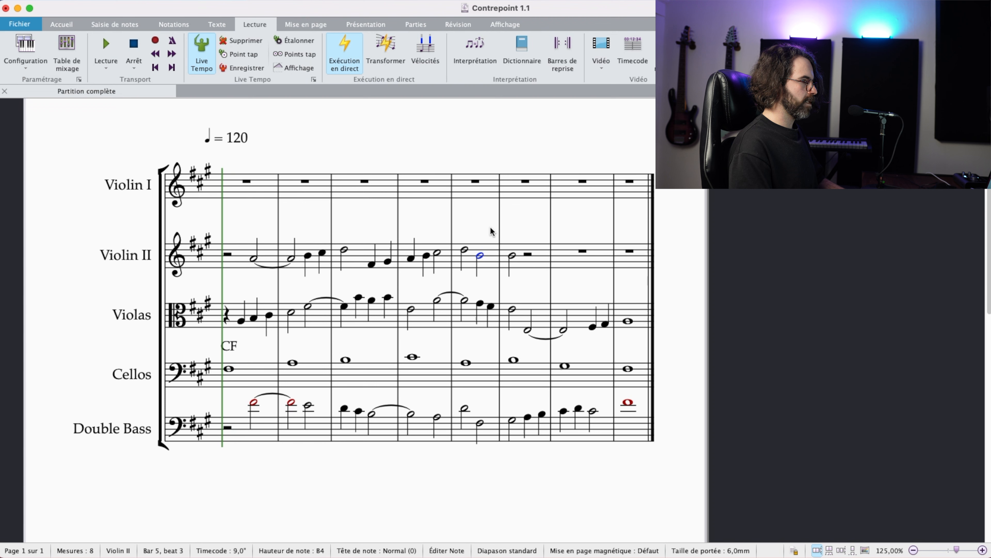
pyautogui.press('Down')
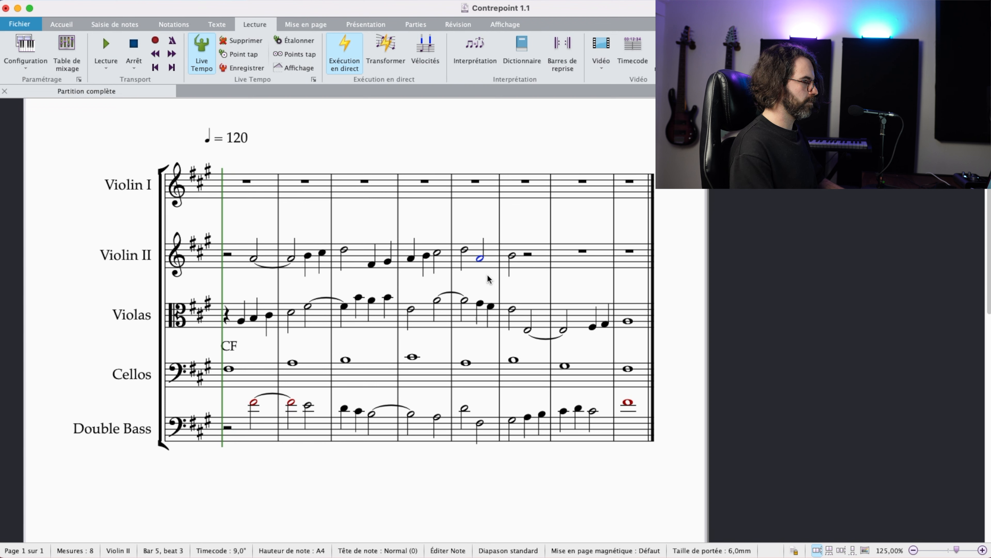
pyautogui.keyDown('super'); pyautogui.click(466, 363); pyautogui.keyUp('super')
pyautogui.click(481, 275)
pyautogui.click(480, 259)
pyautogui.moveTo(473, 228); pyautogui.dragTo(450, 236)
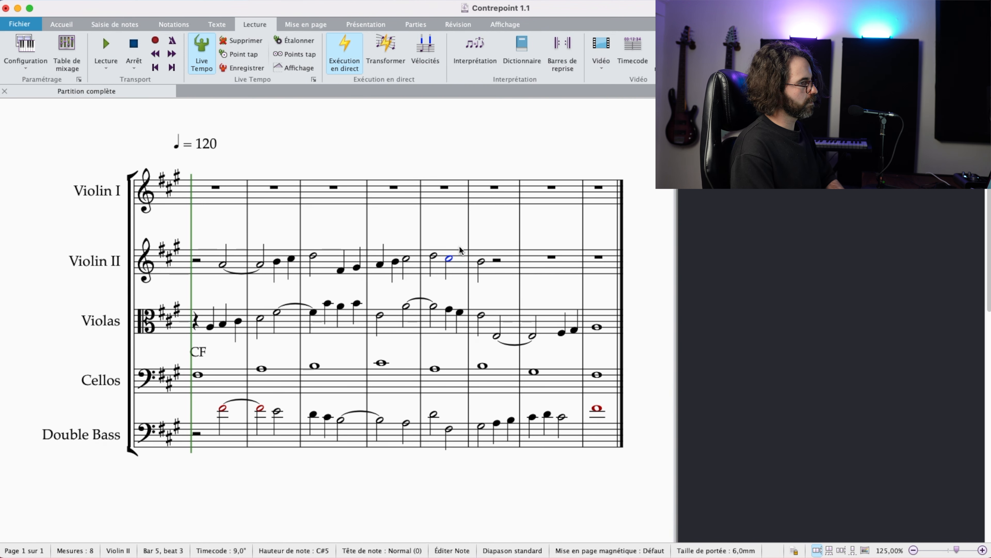
# Step: Replace the two quarter notes on beats 3 and 4 of Violas bar 5 with a half note D4
pyautogui.click(455, 311)
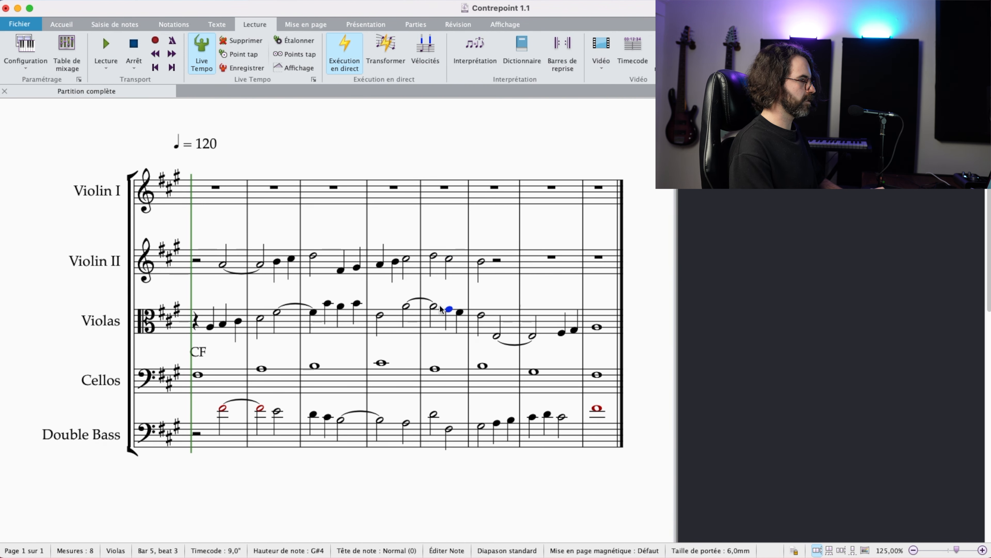
pyautogui.click(449, 293)
pyautogui.click(452, 304)
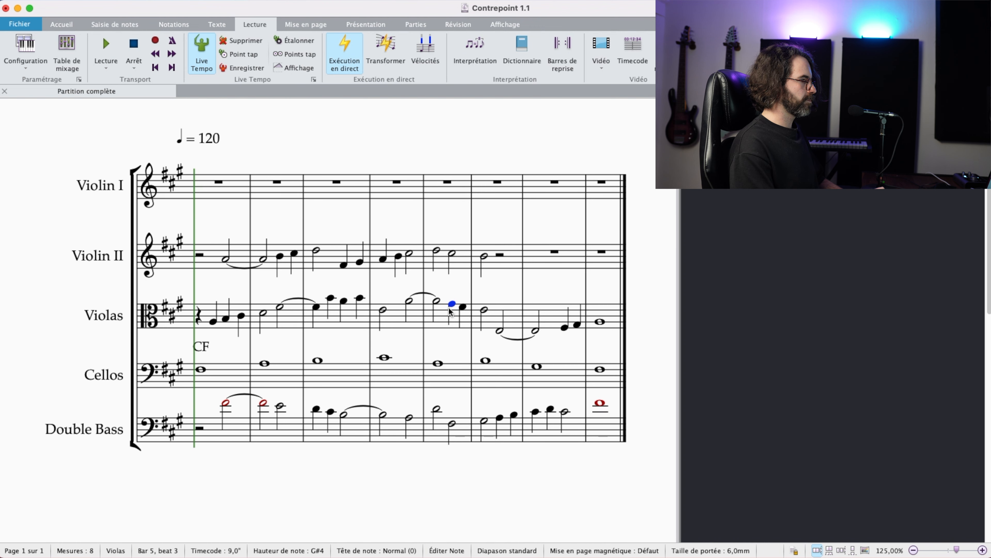
pyautogui.click(439, 304)
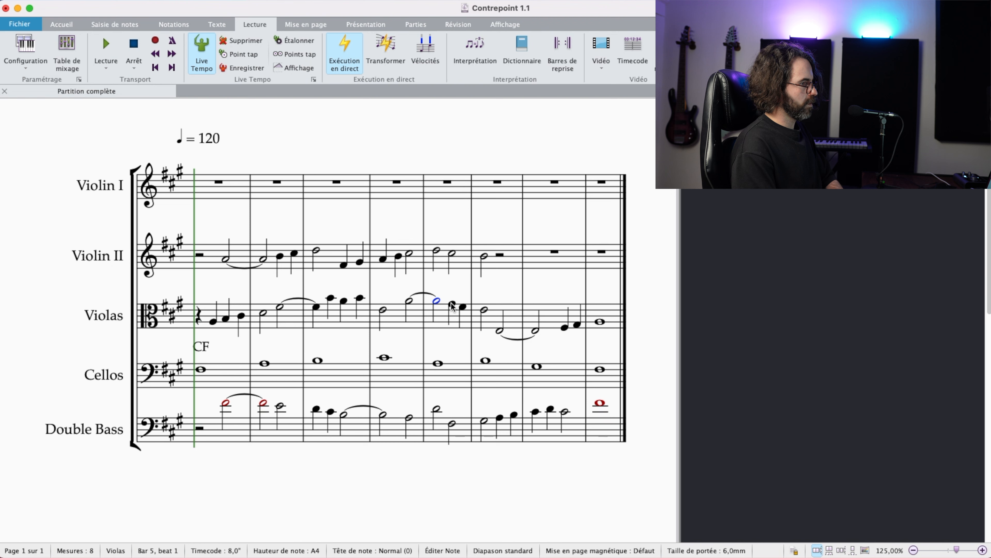
pyautogui.moveTo(452, 306); pyautogui.dragTo(459, 312)
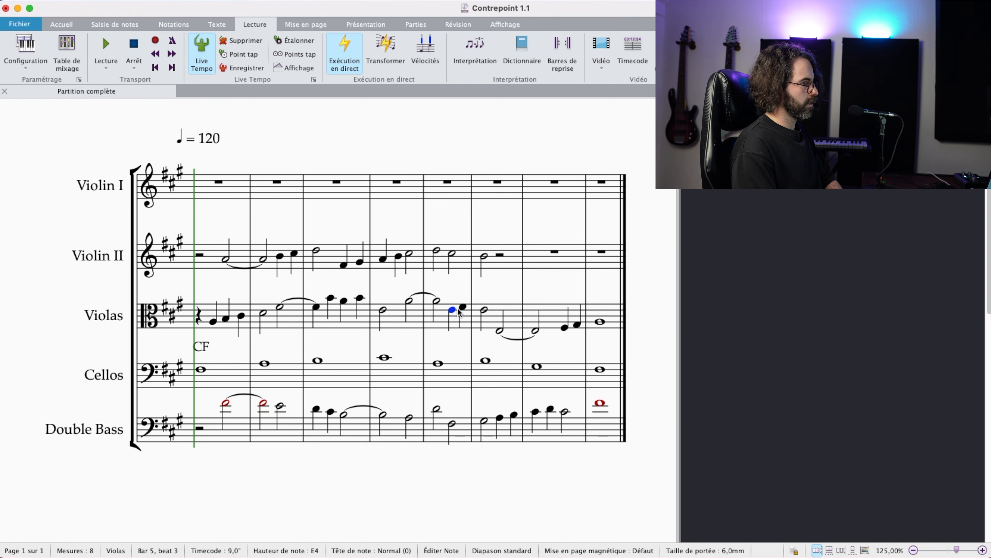
pyautogui.press('5')
pyautogui.press('Down')
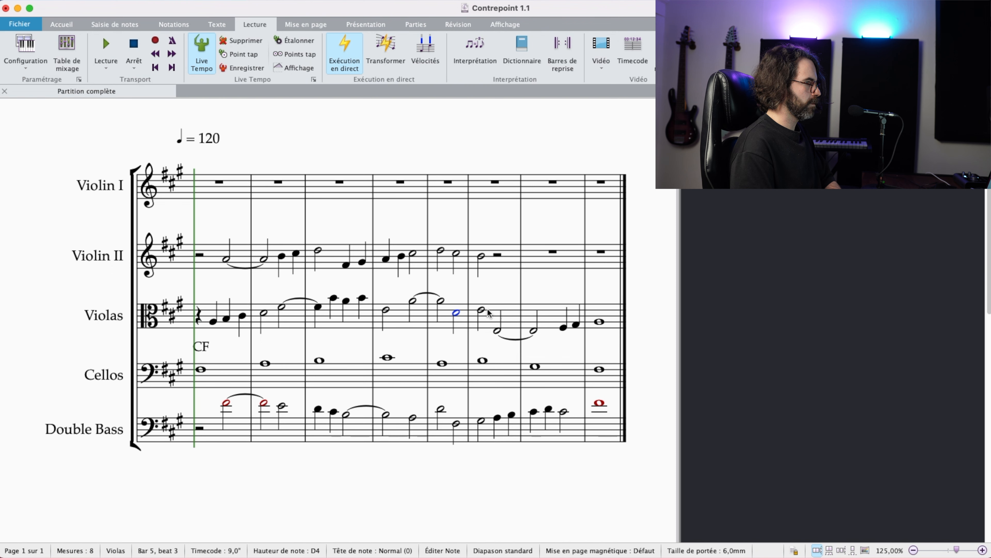
# Step: Review the Violas line from bar 4 into bar 6
pyautogui.moveTo(489, 288); pyautogui.dragTo(475, 300)
pyautogui.click(450, 318)
pyautogui.moveTo(400, 327); pyautogui.dragTo(474, 297)
pyautogui.click(360, 311)
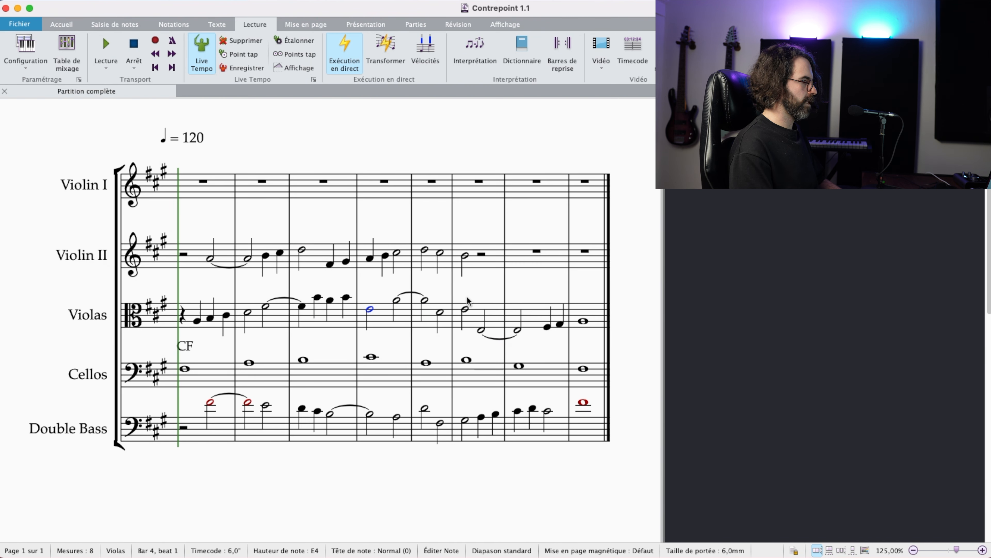
pyautogui.moveTo(471, 293)
pyautogui.mouseDown()
pyautogui.moveTo(472, 311)
pyautogui.moveTo(475, 292)
pyautogui.mouseUp()
# Step: Complete Violin II bar 6 with quarter notes E5 on beat 3 and D5 on beat 4
pyautogui.click(472, 261)
pyautogui.click(471, 258)
pyautogui.press('Right')
pyautogui.press('4')
pyautogui.press('e')
pyautogui.press('Delete')
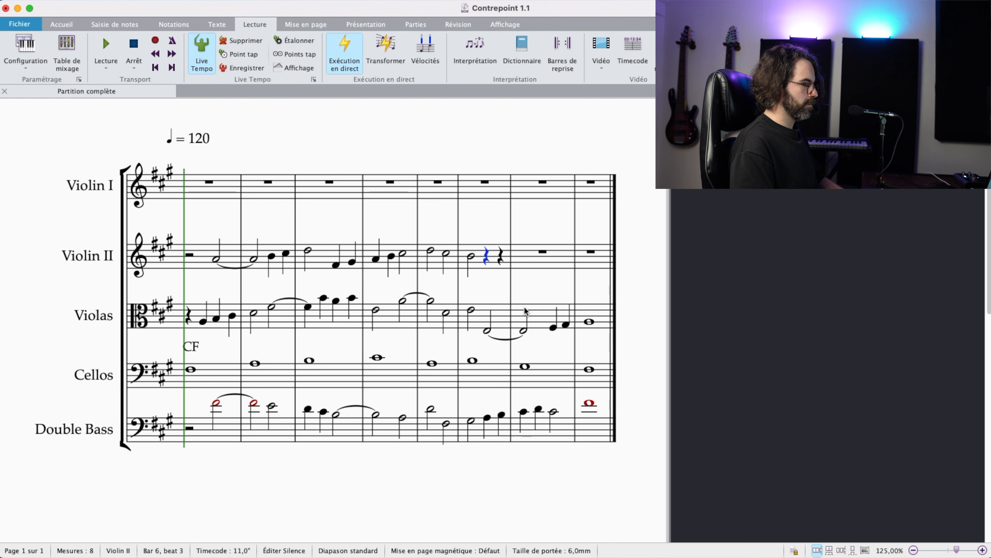
pyautogui.press('e')
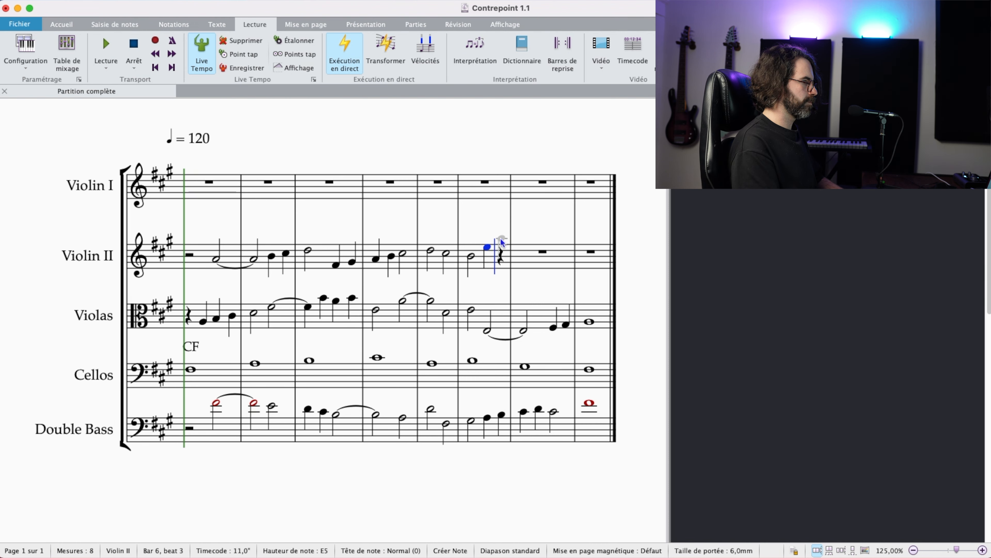
pyautogui.press('d')
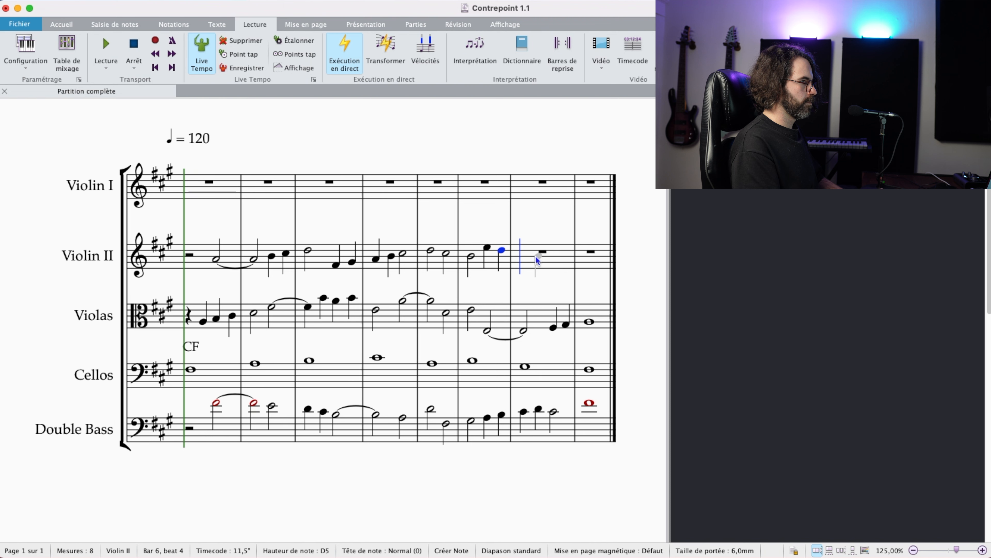
# Step: Fill Violin II bar 7 with four descending quarter notes: C#5, B4, A4 and G#4
pyautogui.press('c')
pyautogui.press('b')
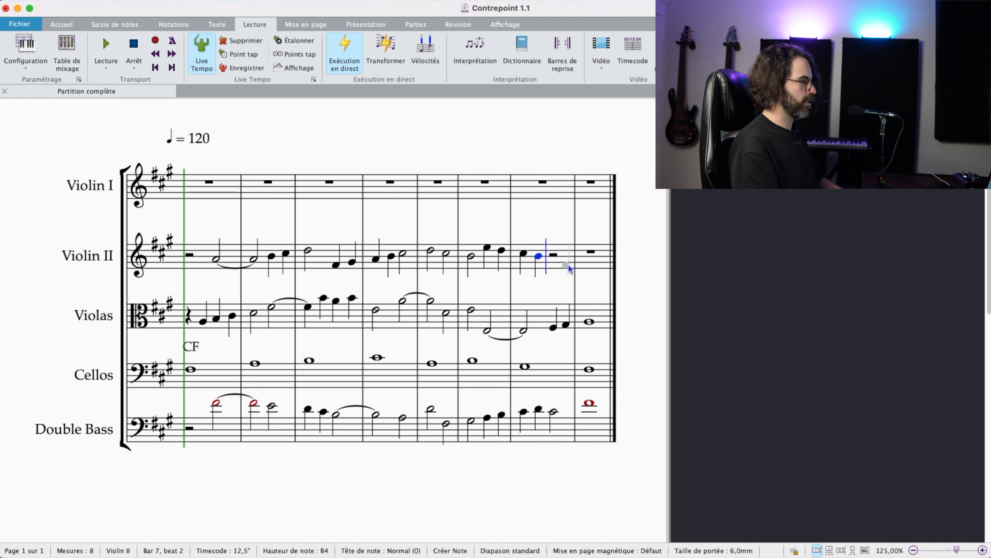
pyautogui.press('a')
pyautogui.press('g')
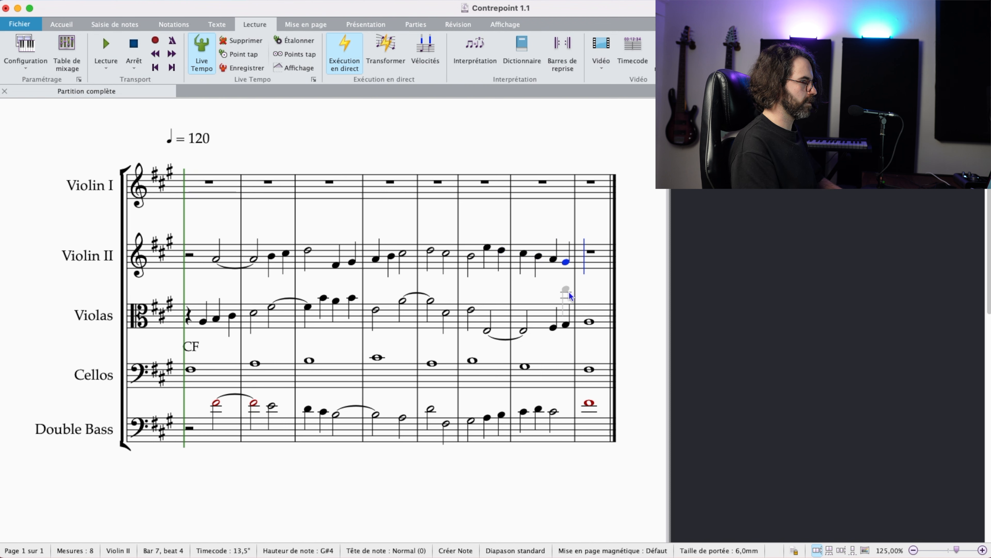
pyautogui.press('Escape')
# Step: Compare the Violin II and Violas passages from bar 4 through bar 7
pyautogui.click(530, 265)
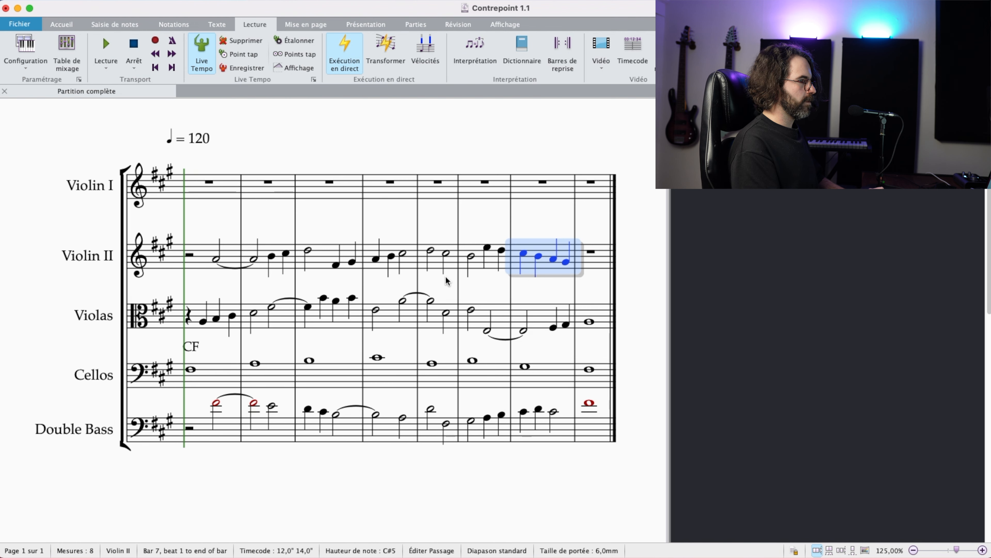
pyautogui.click(386, 317)
pyautogui.keyDown('shift'); pyautogui.click(530, 316); pyautogui.keyUp('shift')
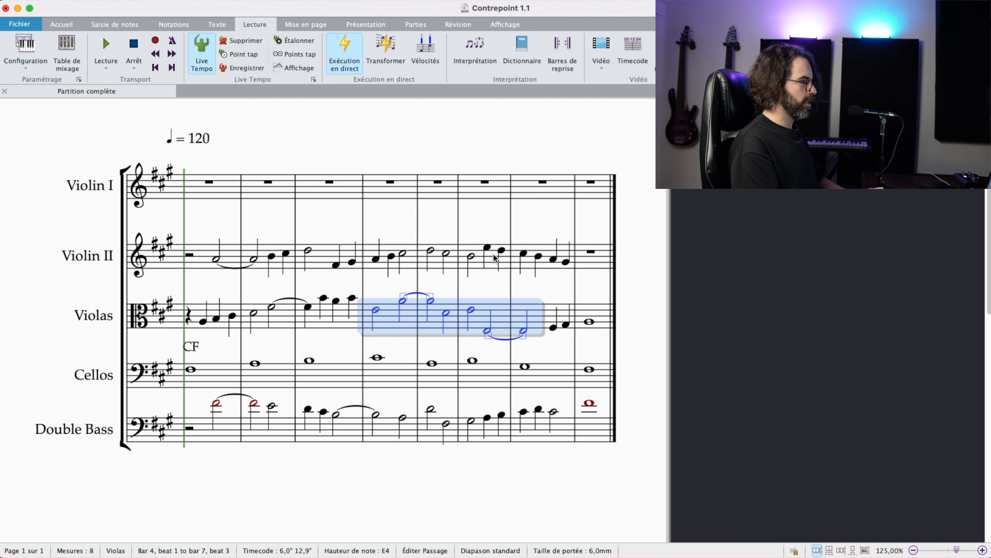
pyautogui.click(538, 266)
pyautogui.keyDown('shift'); pyautogui.click(386, 259); pyautogui.keyUp('shift')
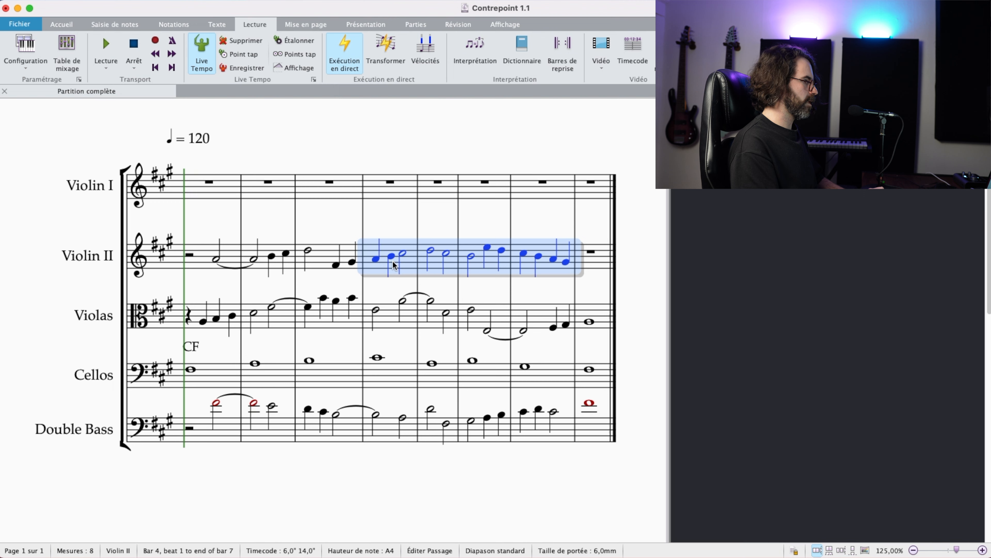
pyautogui.moveTo(504, 214); pyautogui.dragTo(478, 226)
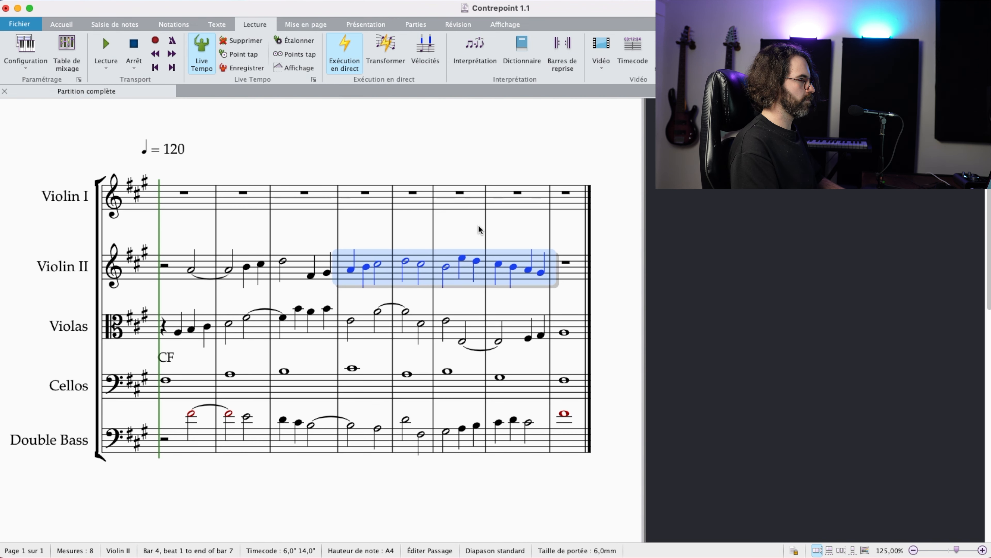
pyautogui.press('Escape')
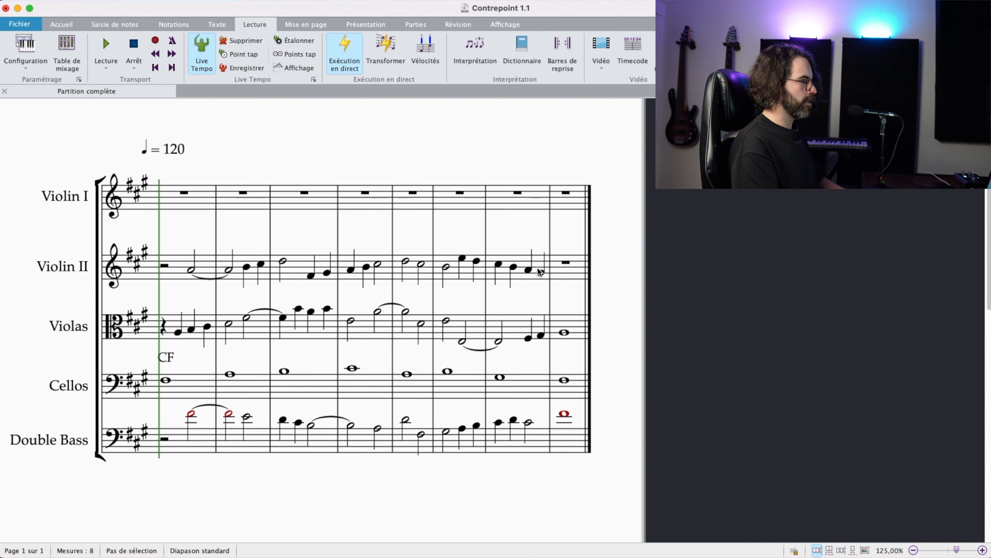
pyautogui.hscroll(2, 507, 250)
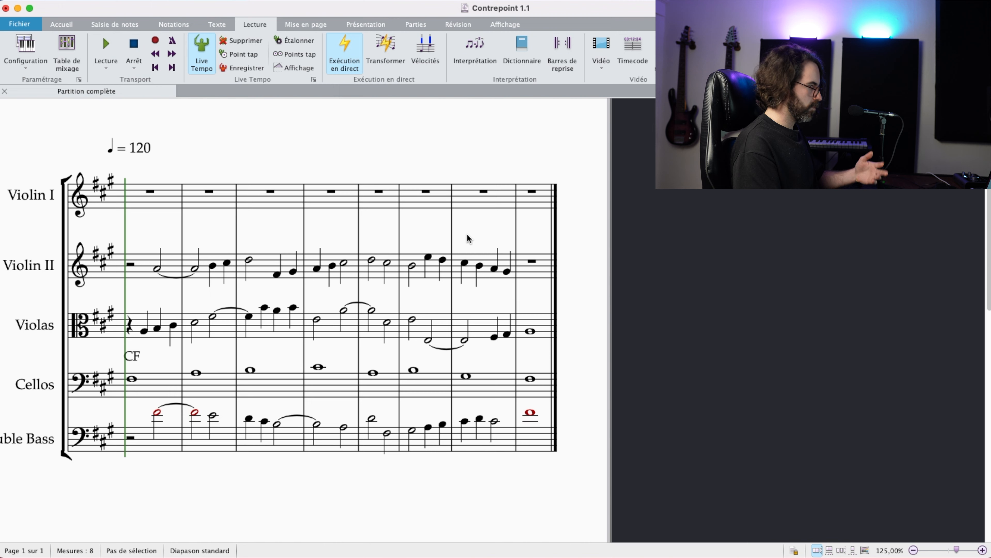
pyautogui.moveTo(465, 241); pyautogui.dragTo(492, 225)
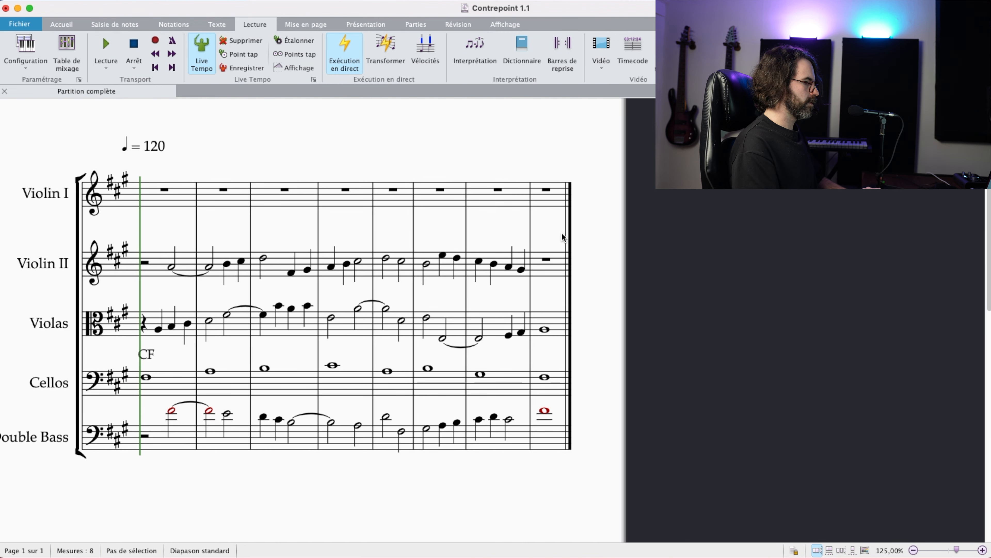
pyautogui.click(551, 272)
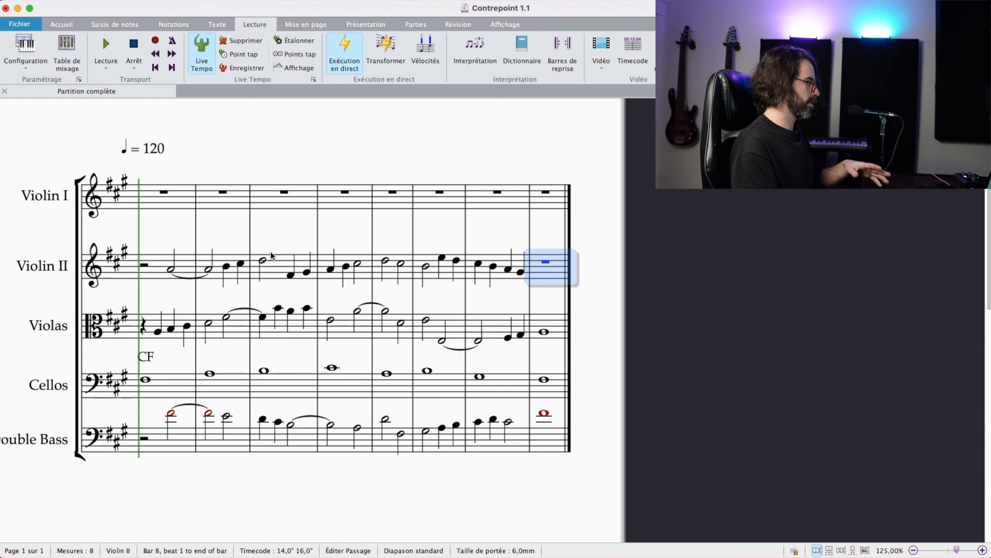
pyautogui.click(269, 254)
pyautogui.press('Escape')
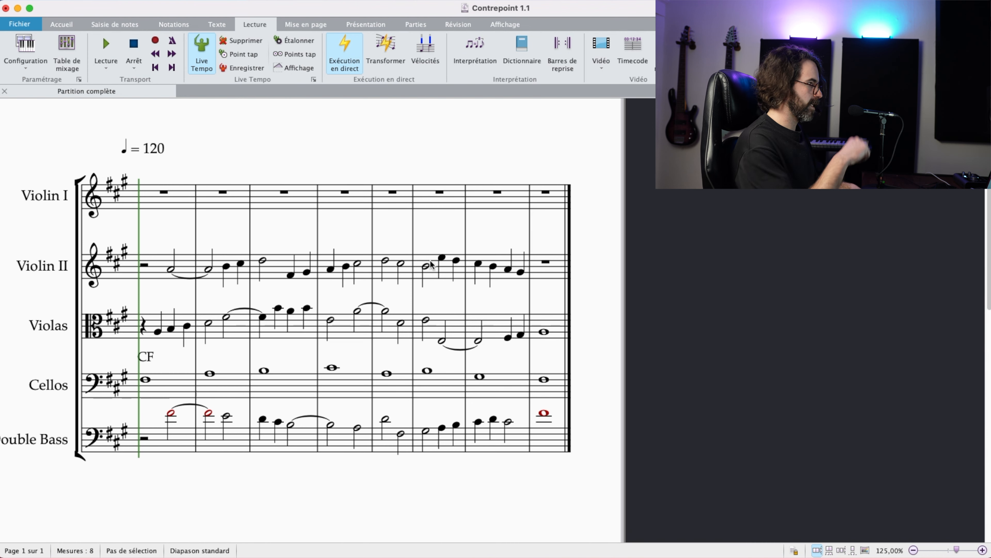
# Step: Fill Violin II bar 8 with a whole note C#5
pyautogui.click(540, 272)
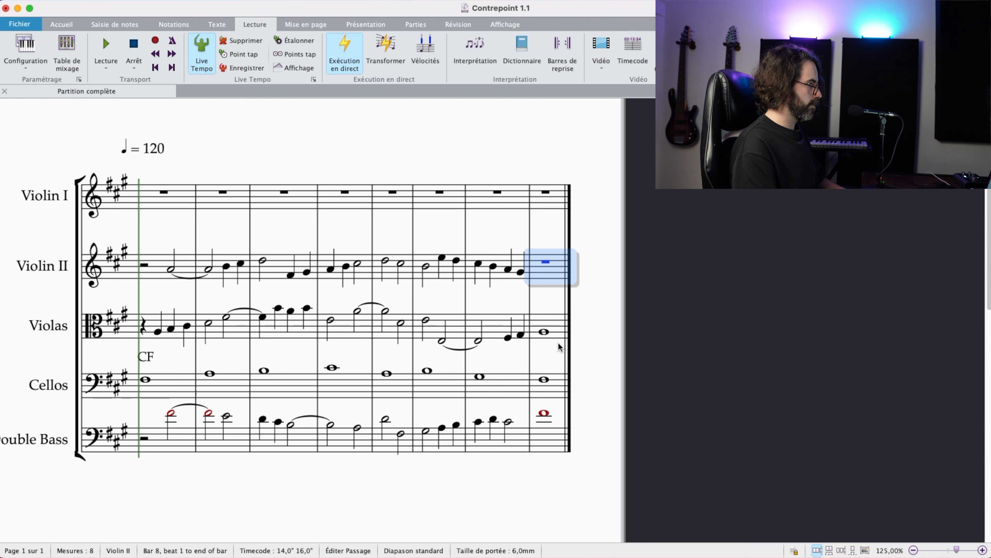
pyautogui.press('a')
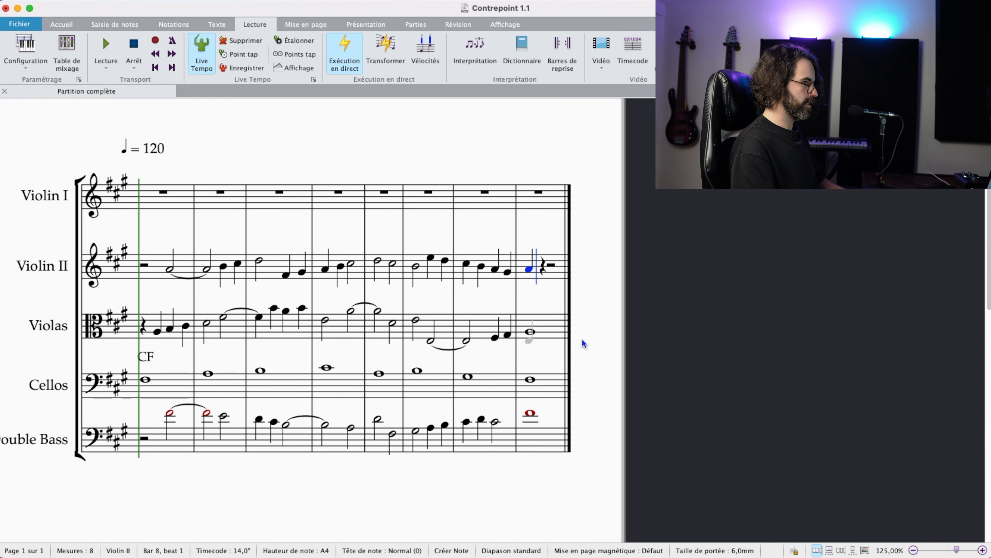
pyautogui.press('Up')
pyautogui.press('Up')
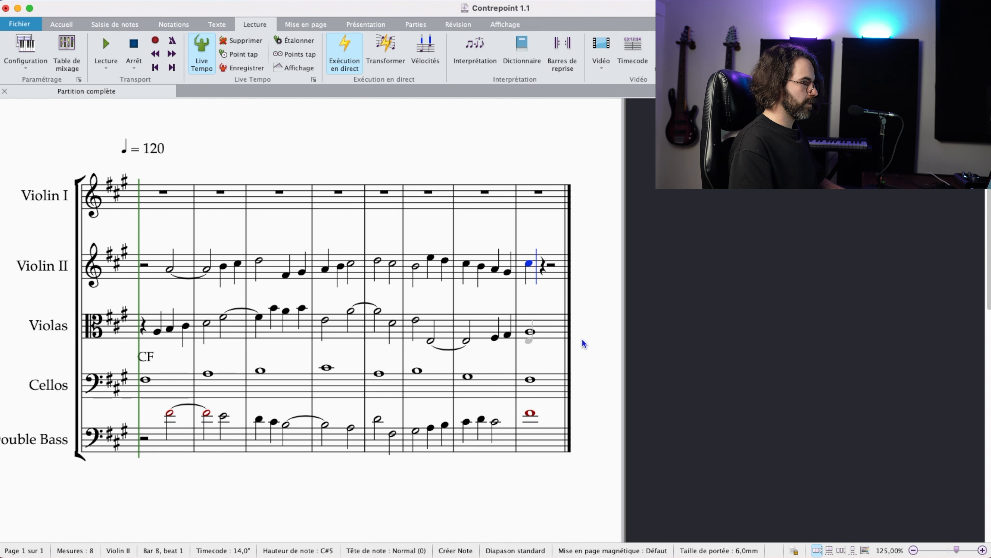
pyautogui.press('Escape')
pyautogui.press('7')
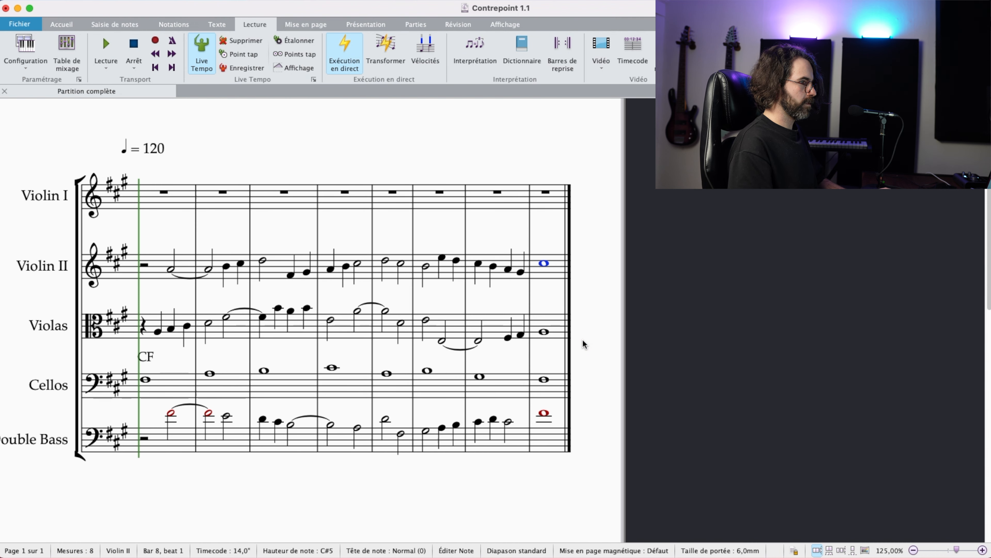
pyautogui.press('Escape')
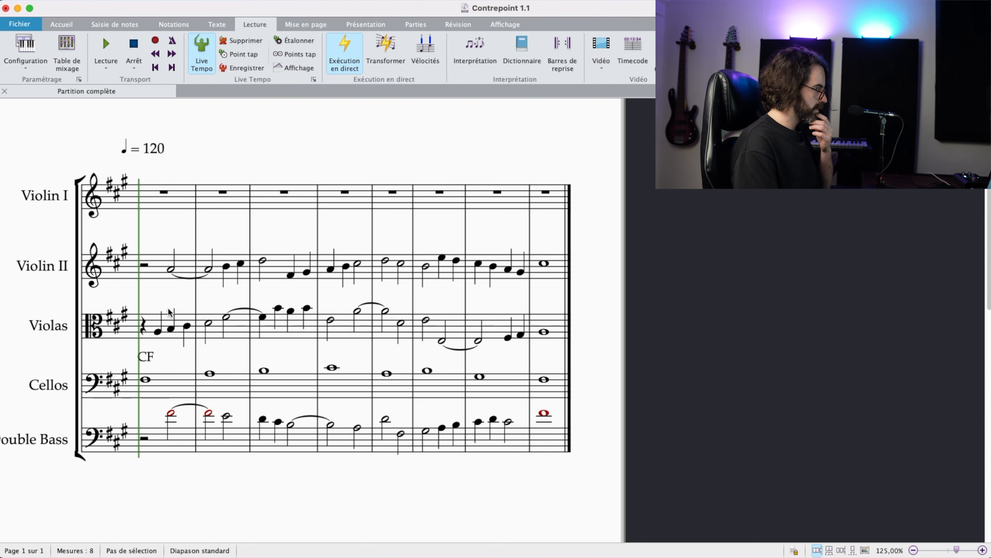
# Step: Play back the score, and set the tempo mark to quarter note = 60
pyautogui.click(119, 57)
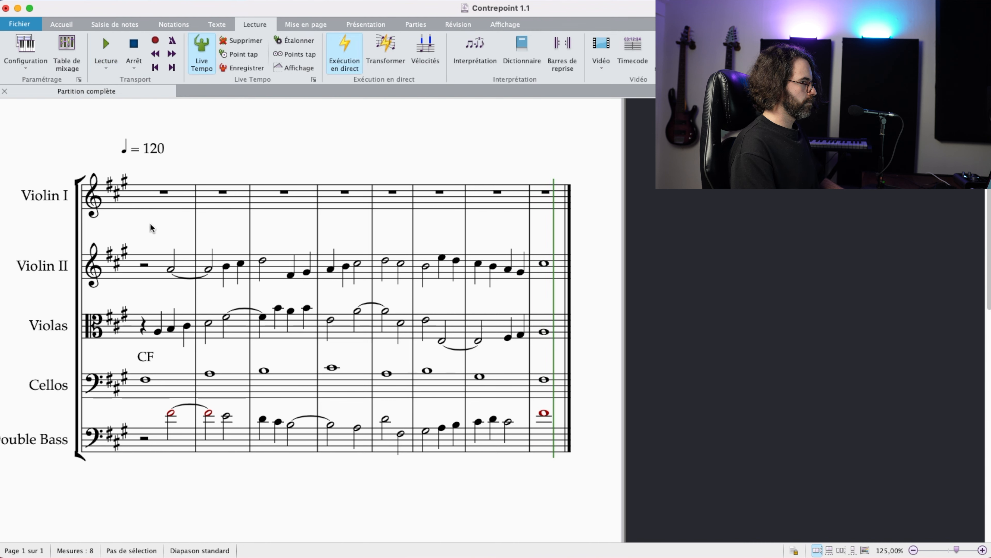
pyautogui.doubleClick(154, 148)
pyautogui.write('60')
pyautogui.press('Escape')
pyautogui.press('Escape')
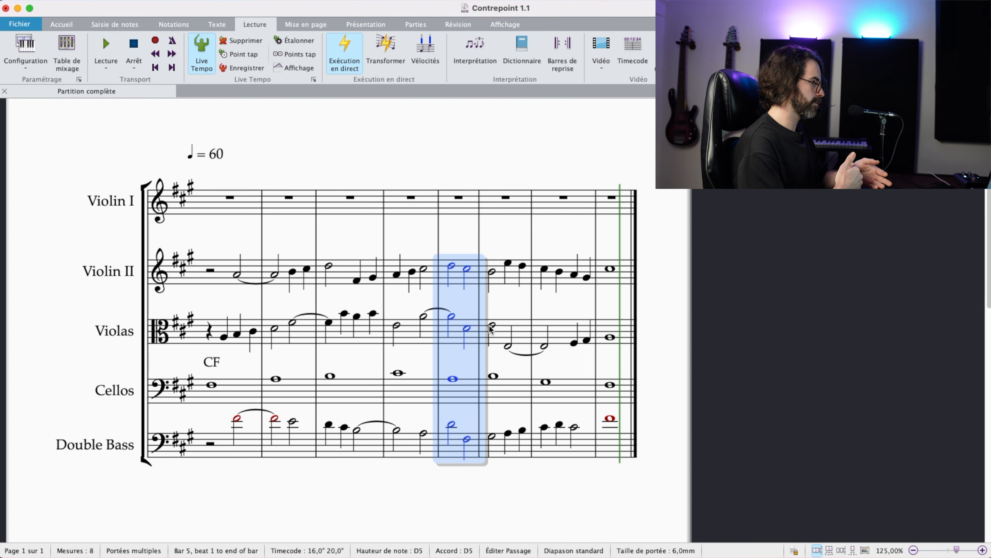
# Step: Add the chord label "F min" as text above Violin I bar 1
pyautogui.click(476, 279)
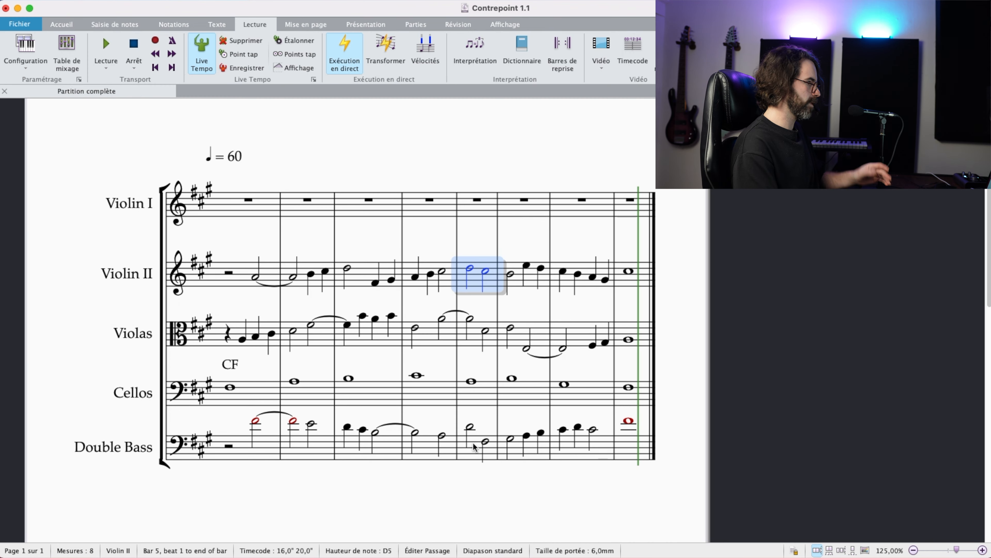
pyautogui.keyDown('shift'); pyautogui.click(473, 443); pyautogui.keyUp('shift')
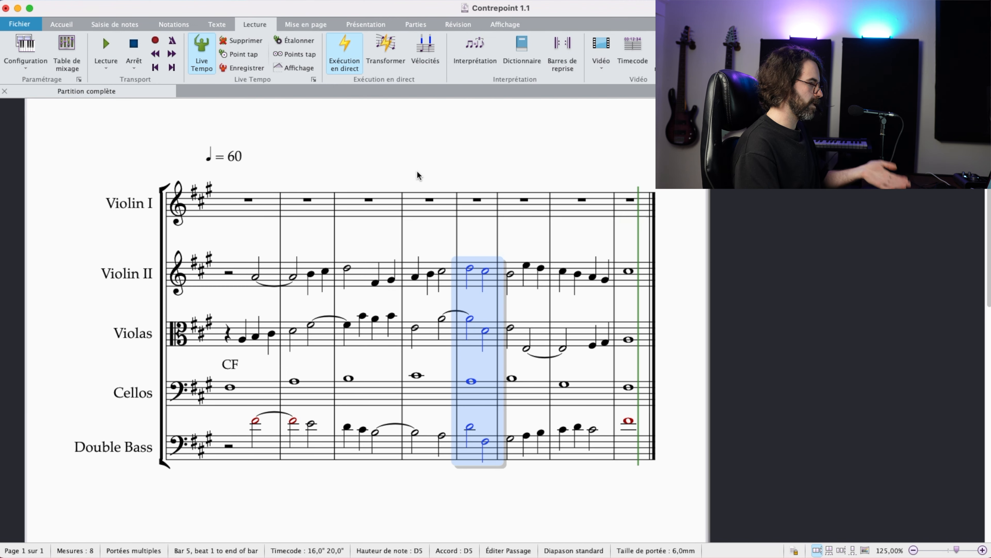
pyautogui.moveTo(303, 183); pyautogui.dragTo(409, 173)
pyautogui.scroll(2, 387, 191)
pyautogui.click(377, 228)
pyautogui.press('super+t')
pyautogui.write('F min')
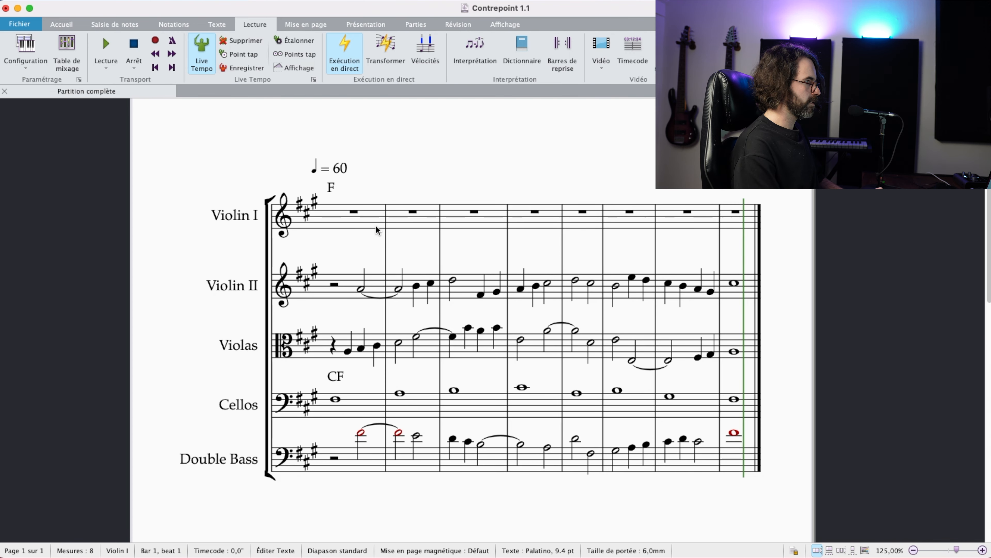
pyautogui.press('Escape')
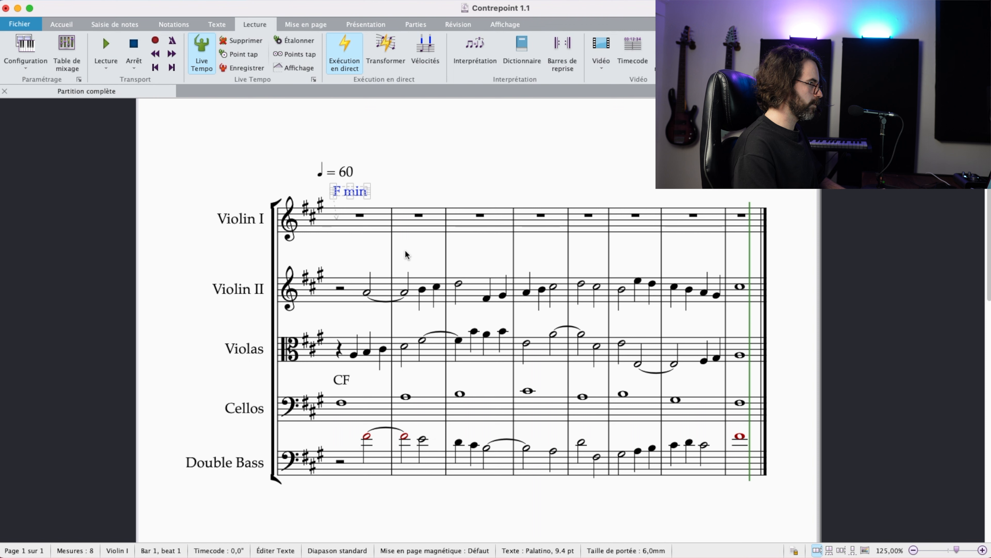
# Step: Add a second line "I" under the F min label, and move the label and the tempo mark higher
pyautogui.click(429, 232)
pyautogui.click(368, 196)
pyautogui.press('Escape')
pyautogui.press('Return')
pyautogui.write('I')
pyautogui.press('Escape')
pyautogui.press('super+Up')
pyautogui.press('Escape')
pyautogui.moveTo(353, 174); pyautogui.dragTo(353, 163)
pyautogui.press('Escape')
# Step: Add the two-line chord label "D Maj on F#" above Violin I bar 2 and raise it clear of the staff
pyautogui.click(434, 228)
pyautogui.press('super+t')
pyautogui.write('D Maj')
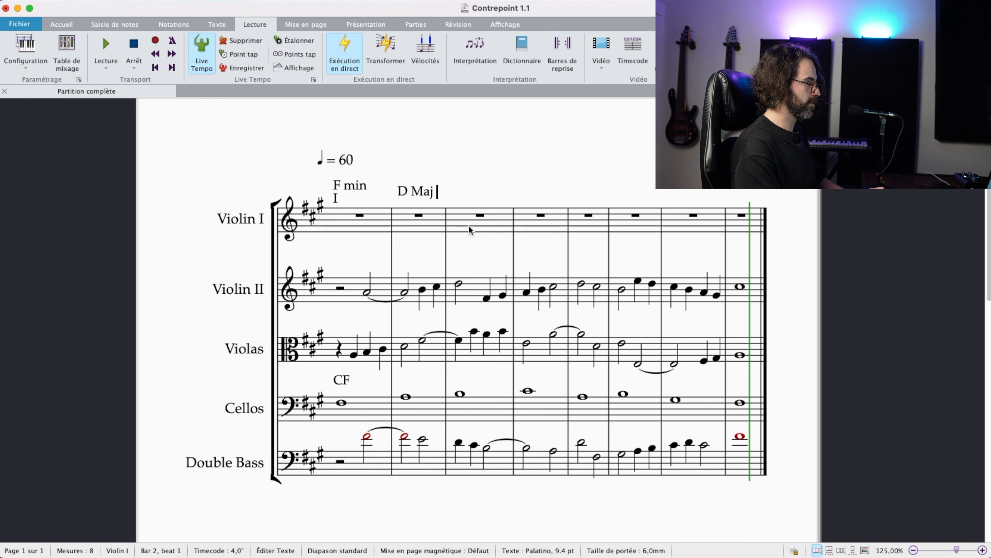
pyautogui.press('Return')
pyautogui.write('on F')
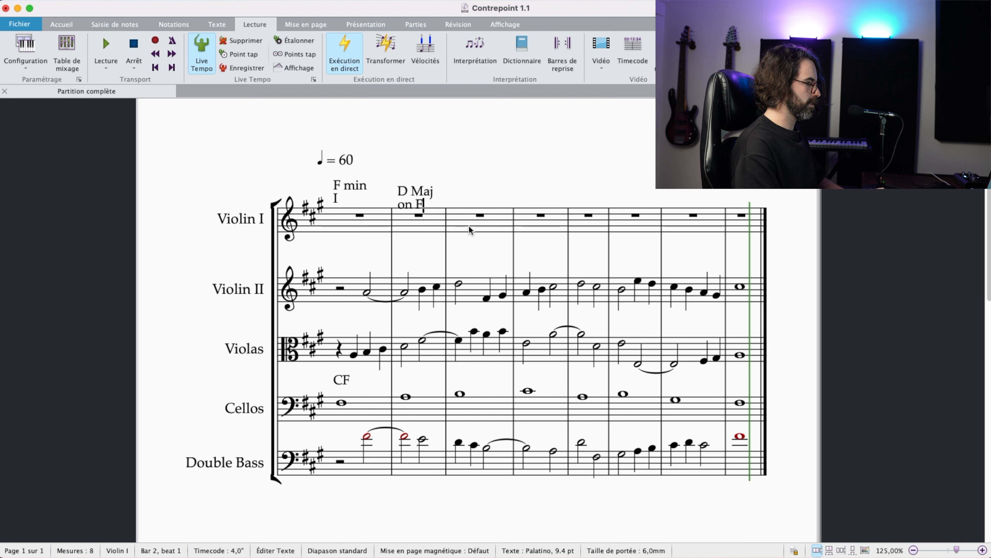
pyautogui.write('#@')
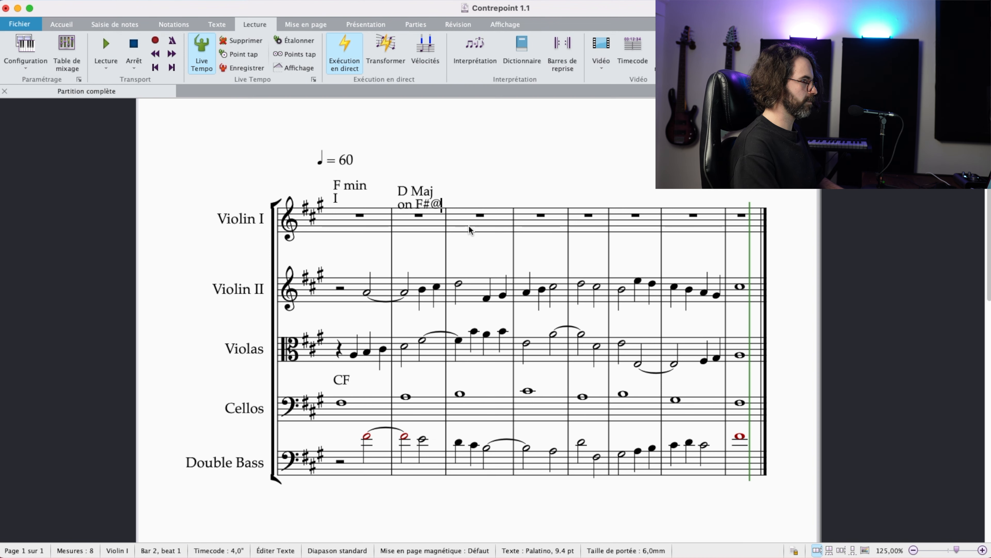
pyautogui.click(470, 190)
pyautogui.moveTo(421, 191); pyautogui.dragTo(423, 191)
pyautogui.moveTo(422, 191); pyautogui.dragTo(422, 183)
# Step: Add the chord label "B min" above Violin I bar 3
pyautogui.click(473, 210)
pyautogui.press('super+t')
pyautogui.write('B min')
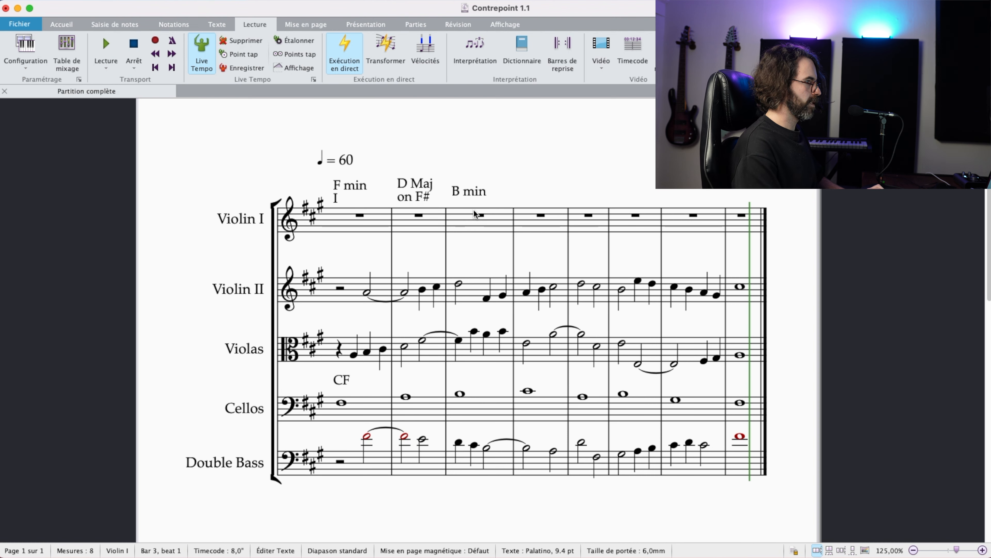
pyautogui.press('Escape')
pyautogui.press('Escape')
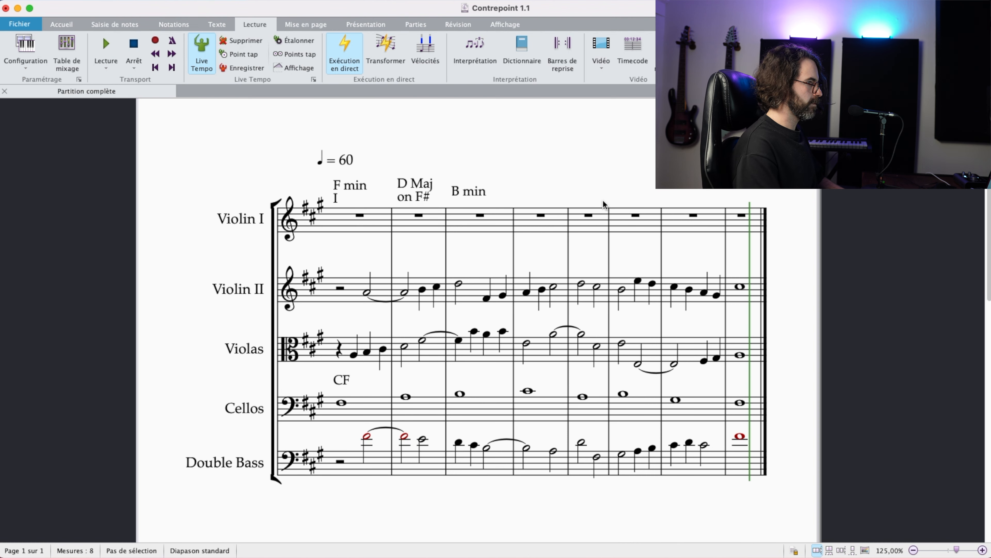
# Step: Check the Double Bass notes in bar 3, and add the chord label "A Maj" above Violin I bar 4
pyautogui.click(528, 232)
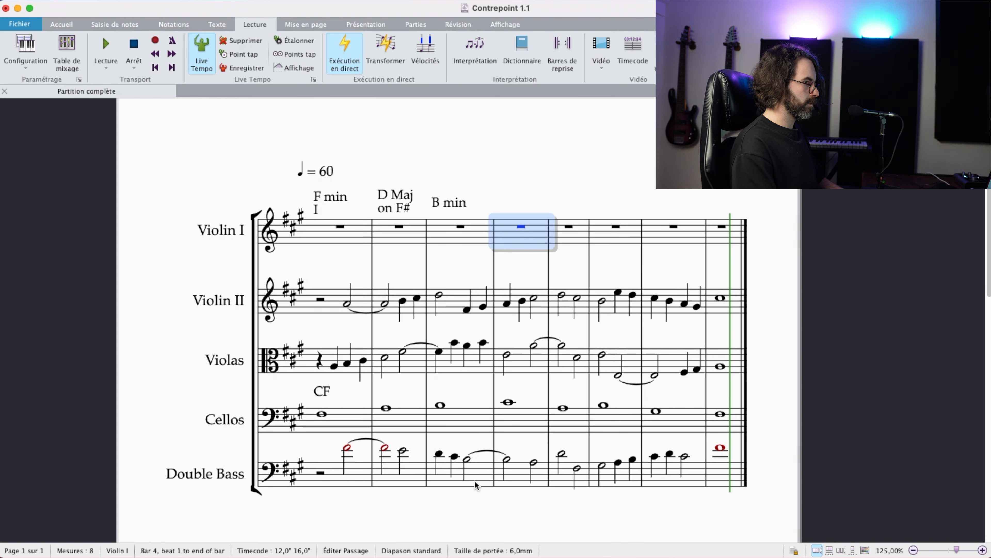
pyautogui.click(439, 453)
pyautogui.keyDown('shift'); pyautogui.click(455, 456); pyautogui.keyUp('shift')
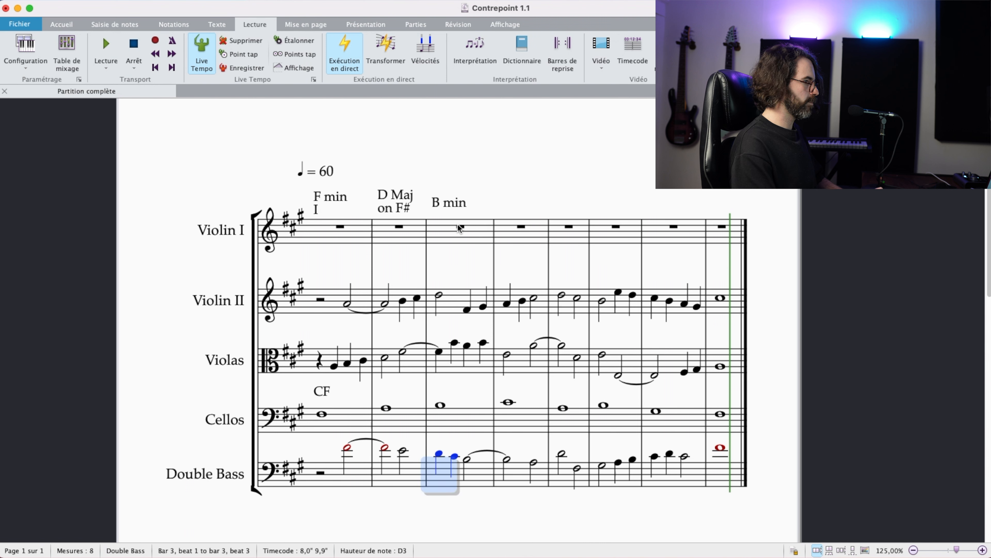
pyautogui.click(466, 459)
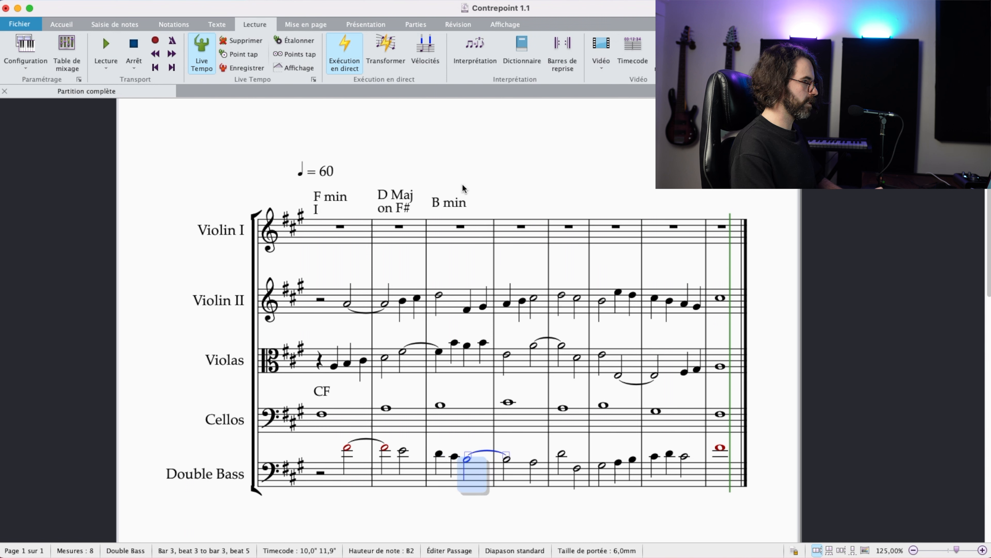
pyautogui.click(517, 224)
pyautogui.press('super+t')
pyautogui.write('A Maj')
pyautogui.press('Escape')
pyautogui.press('Escape')
# Step: Add the chord label "D Maj" above Violin I bar 5
pyautogui.click(572, 230)
pyautogui.press('super+t')
pyautogui.write('D Maj')
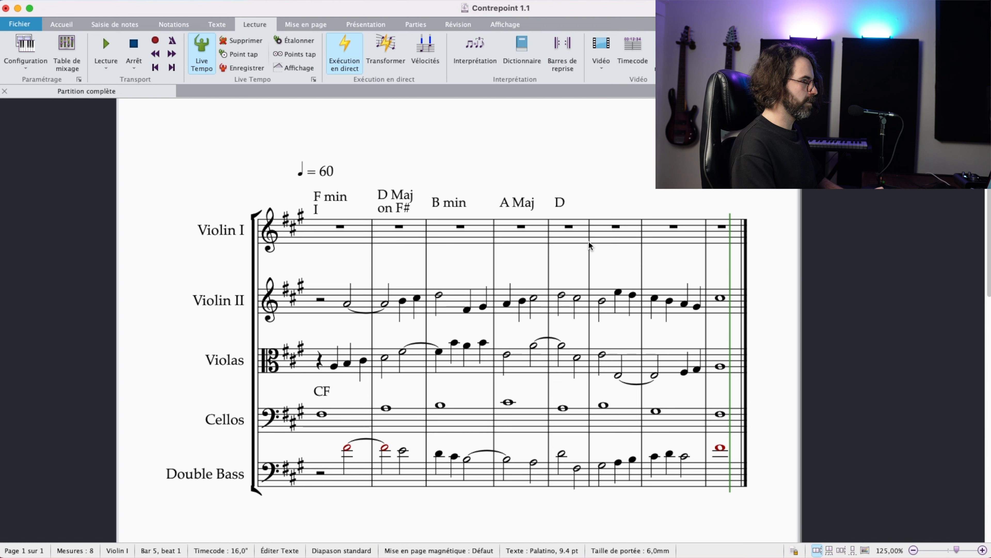
pyautogui.press('Escape')
pyautogui.press('Escape')
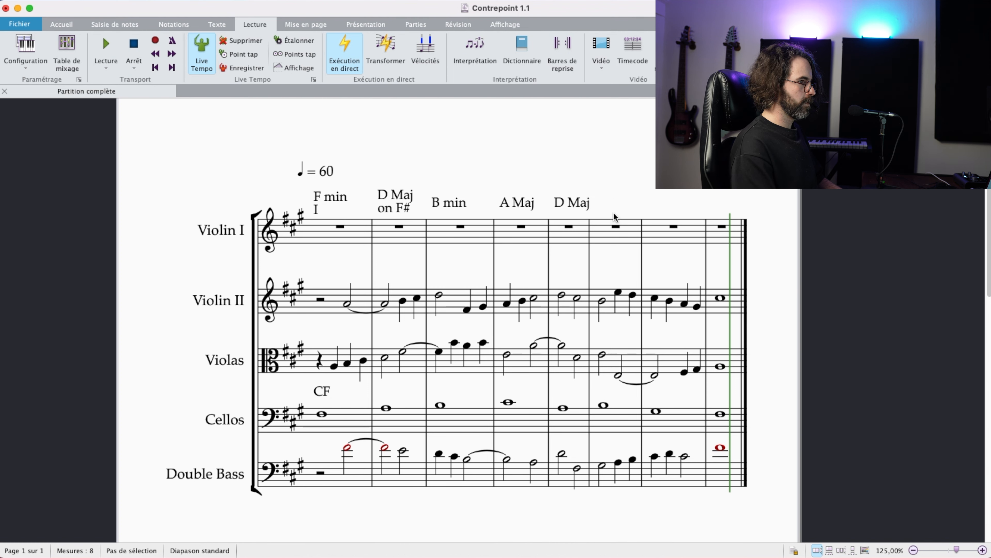
# Step: Add the two-line chord label "E Maj on G#" above Violin I bar 6 and check it against the Double Bass
pyautogui.click(611, 236)
pyautogui.press('super+t')
pyautogui.write('E Maj')
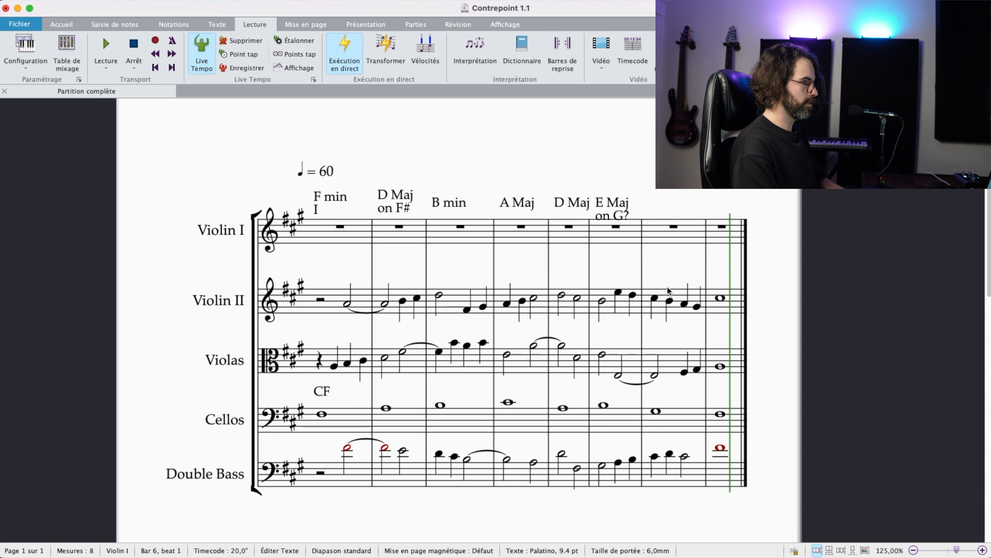
pyautogui.click(628, 478)
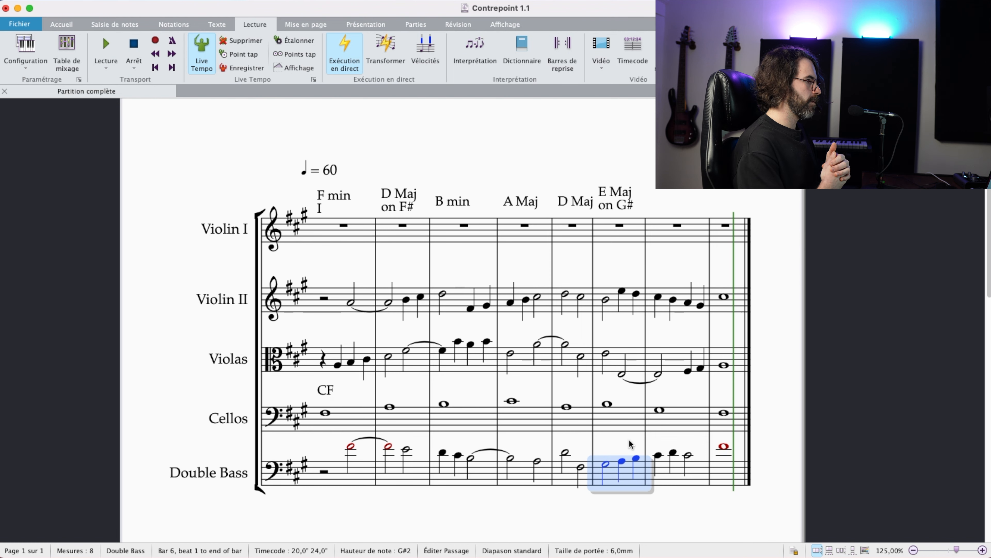
# Step: Add the chord label "C# min" above Violin I bar 7
pyautogui.hscroll(2, 630, 444)
pyautogui.click(599, 260)
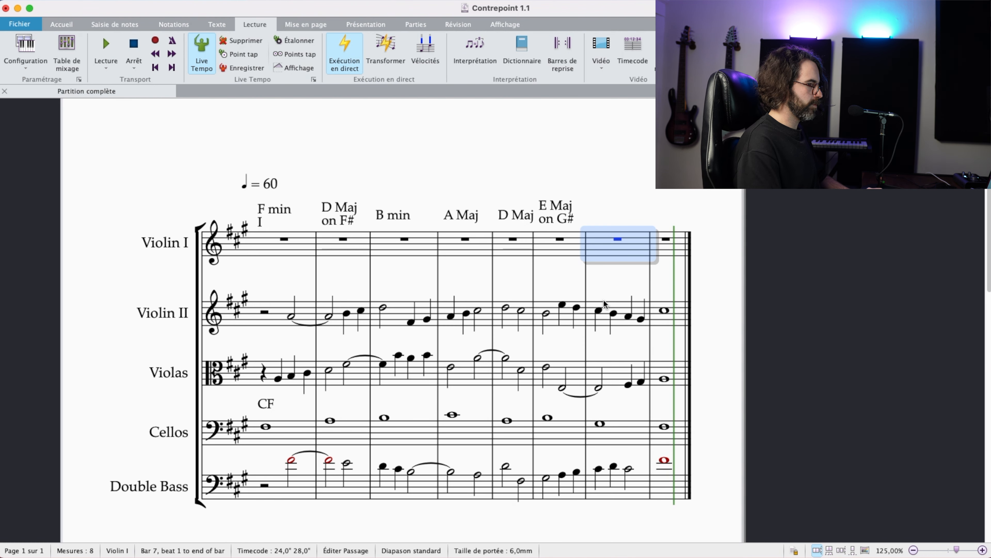
pyautogui.press('super+k')
pyautogui.write('C')
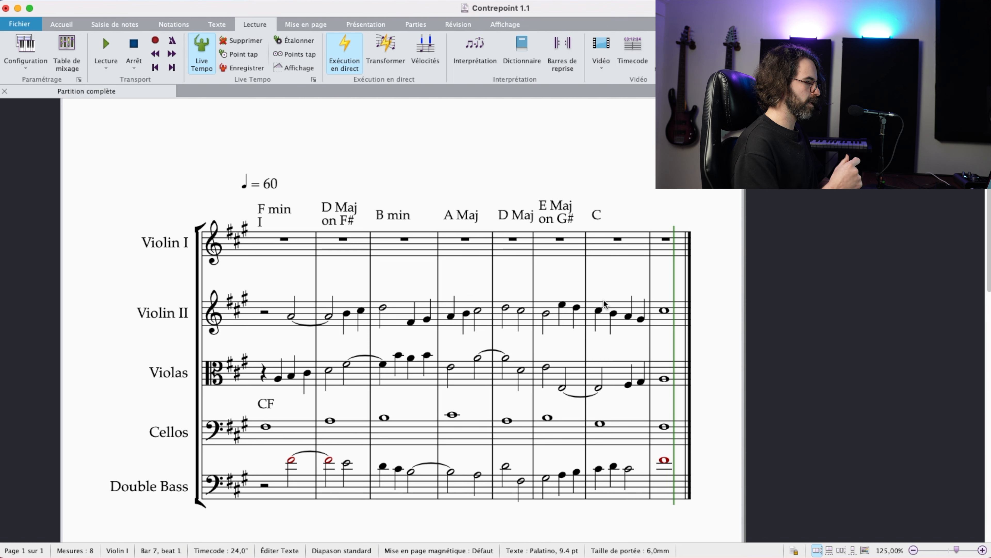
pyautogui.write('#')
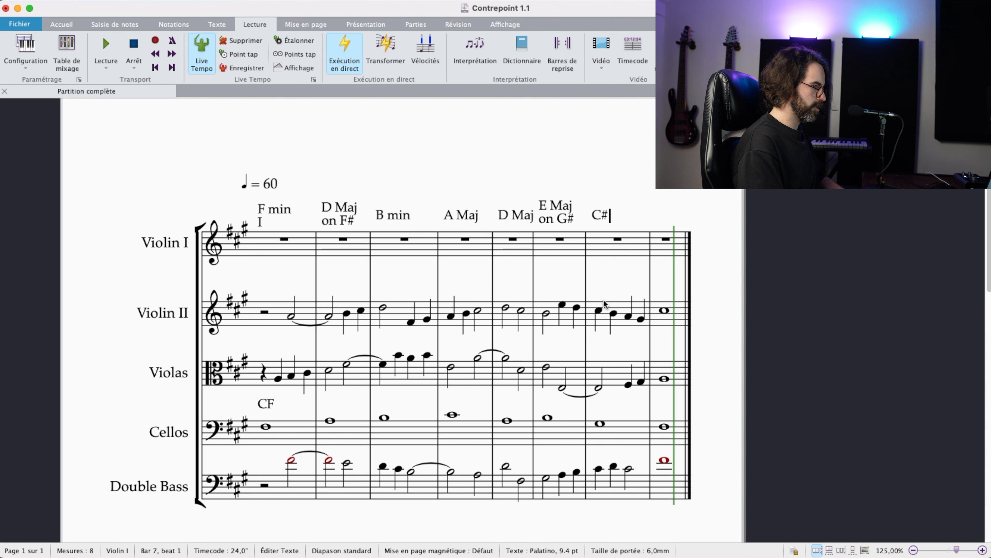
pyautogui.write(' ,om')
pyautogui.press('BackSpace')
pyautogui.press('BackSpace')
pyautogui.press('BackSpace')
pyautogui.write('min')
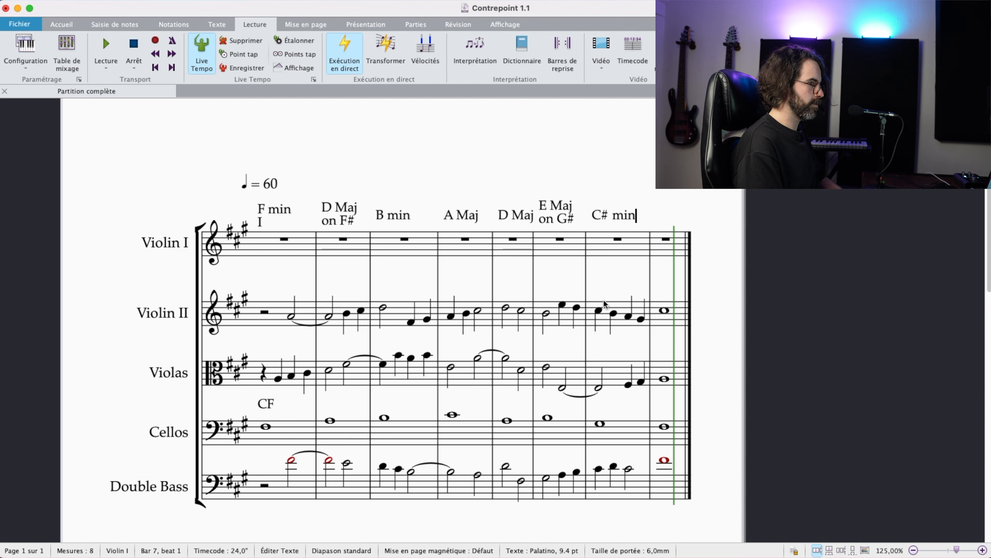
pyautogui.press('Escape')
pyautogui.press('Escape')
# Step: Add the chord label "F#min" above Violin I bar 8
pyautogui.click(662, 239)
pyautogui.press('super+k')
pyautogui.write('F min')
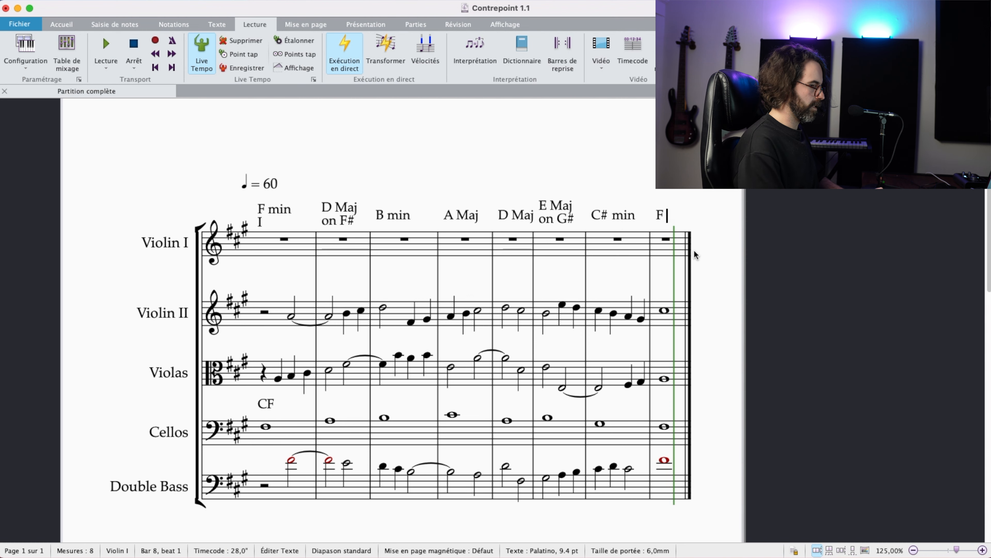
pyautogui.press('BackSpace')
pyautogui.press('BackSpace')
pyautogui.press('BackSpace')
pyautogui.press('BackSpace')
pyautogui.write('#min')
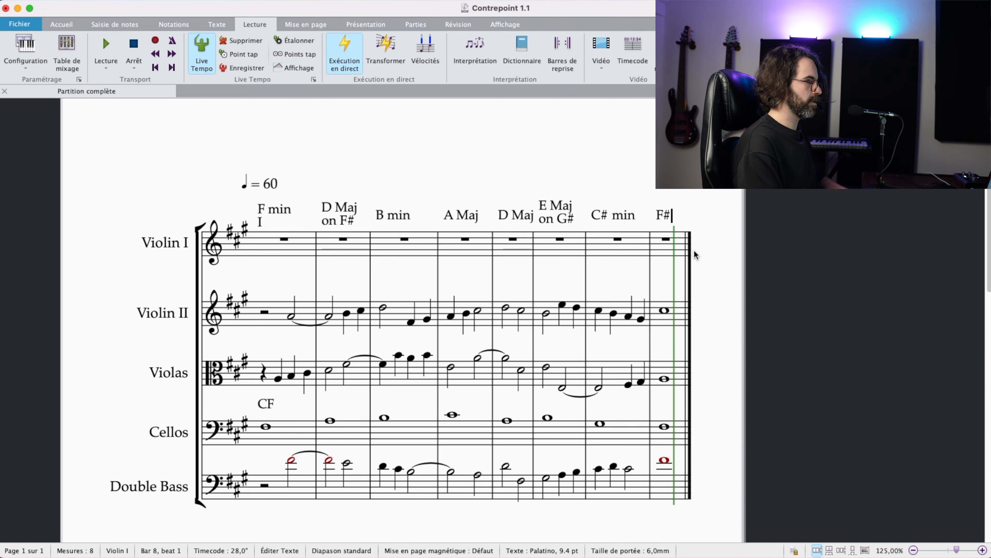
pyautogui.press('Escape')
pyautogui.press('Escape')
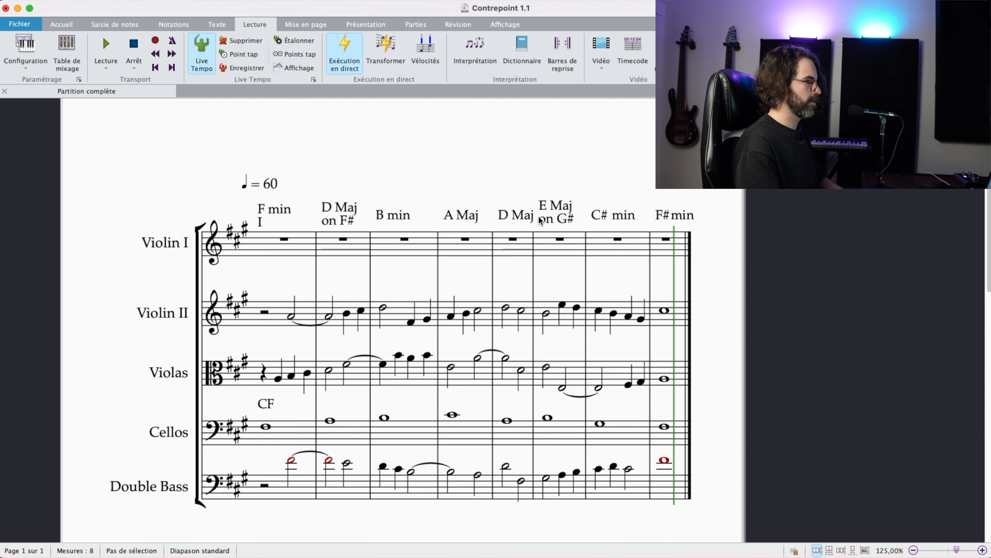
# Step: Correct the bar 1 chord label to "F# min" and open the bar 2 label for editing
pyautogui.doubleClick(282, 210)
pyautogui.click(267, 209)
pyautogui.write('#')
pyautogui.click(342, 169)
pyautogui.doubleClick(327, 212)
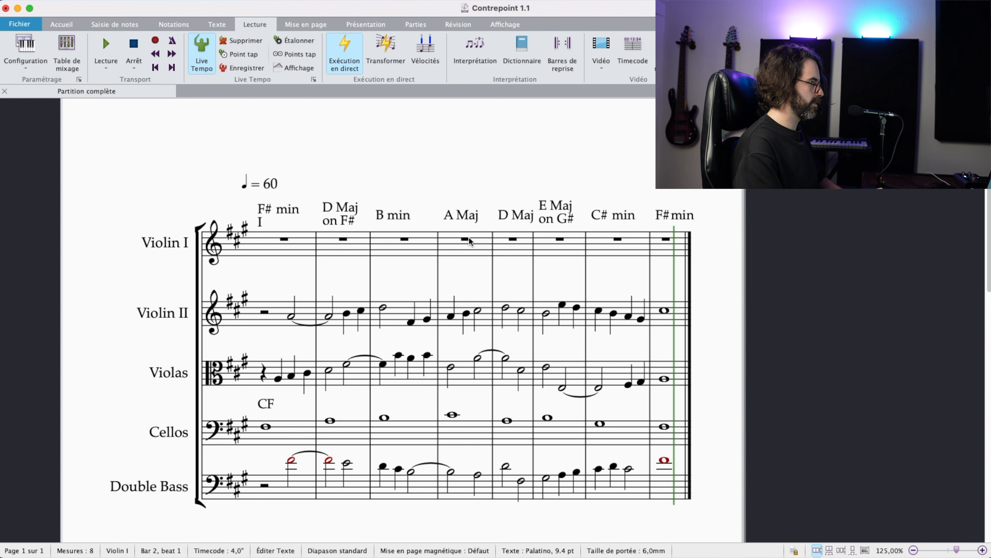
# Step: Add the Roman numeral VI beneath the bar 2 chord label and IV beneath the bar 3 label
pyautogui.press('Return')
pyautogui.write('VI')
pyautogui.doubleClick(398, 214)
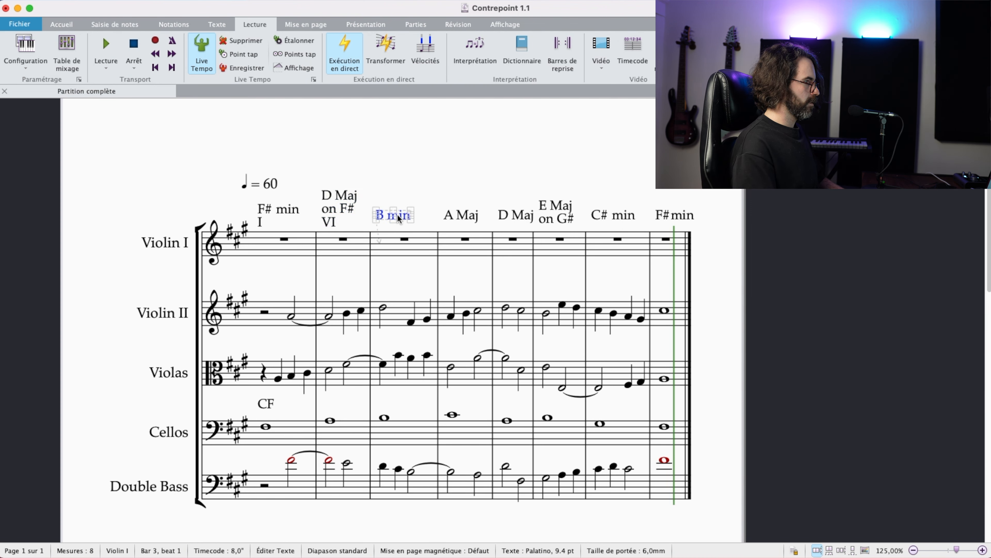
pyautogui.press('Return')
pyautogui.write('IV')
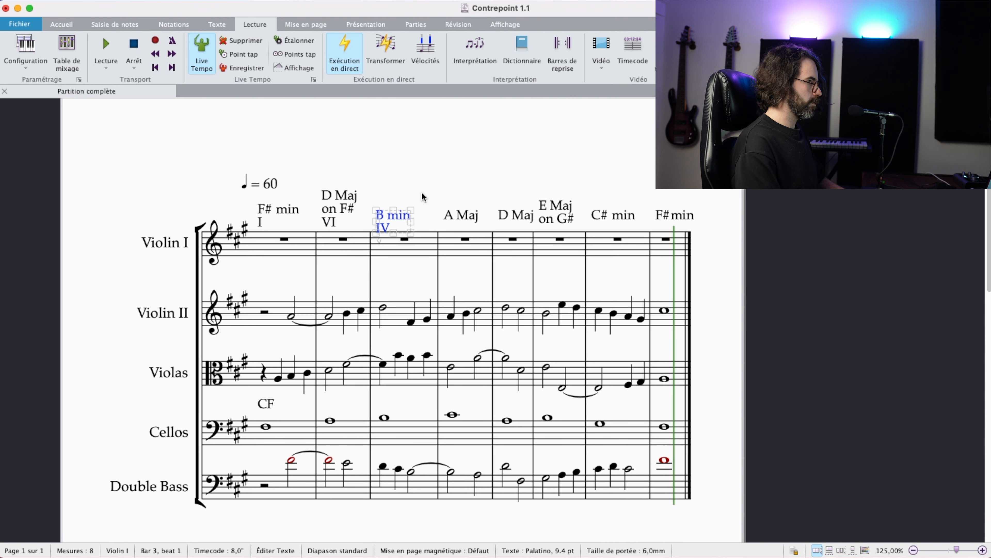
pyautogui.press('Escape')
# Step: Add the Roman numeral III beneath the bar 4 chord label and VI beneath the bar 5 label
pyautogui.doubleClick(469, 213)
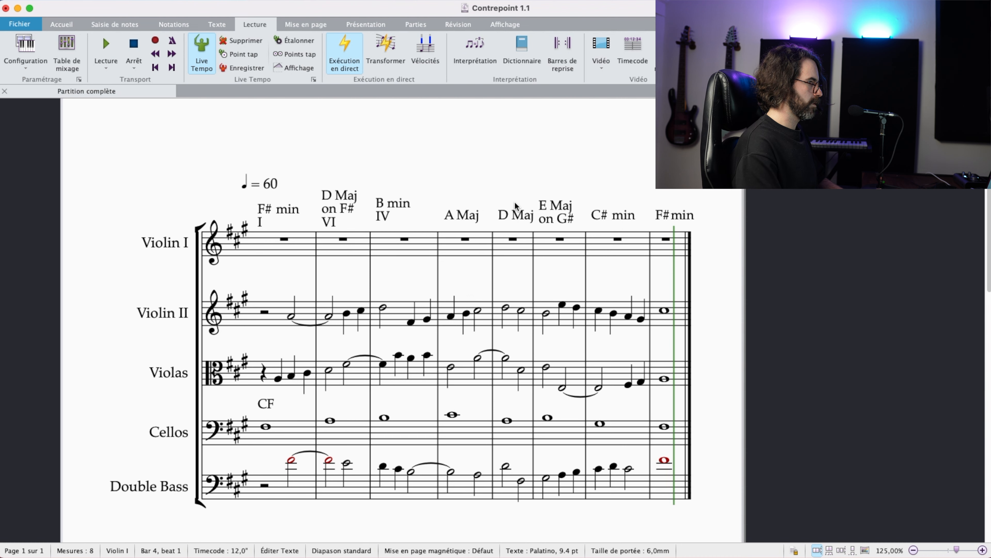
pyautogui.write('III')
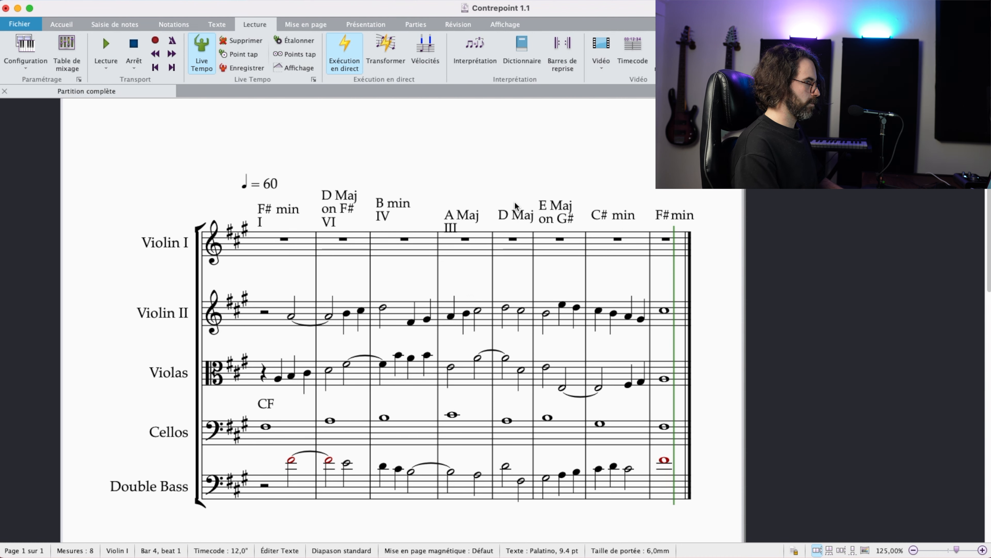
pyautogui.press('Escape')
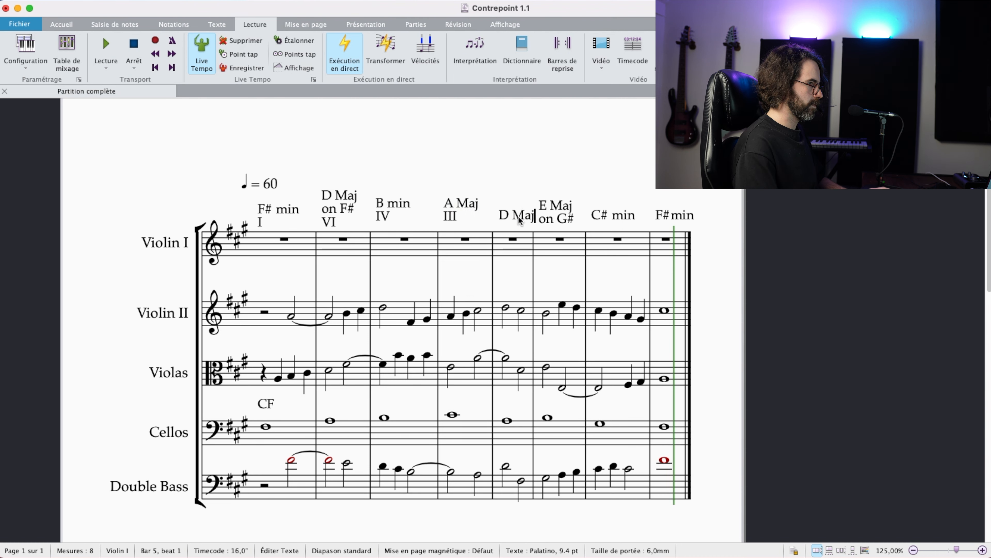
pyautogui.doubleClick(519, 216)
pyautogui.press('Return')
pyautogui.write('VI')
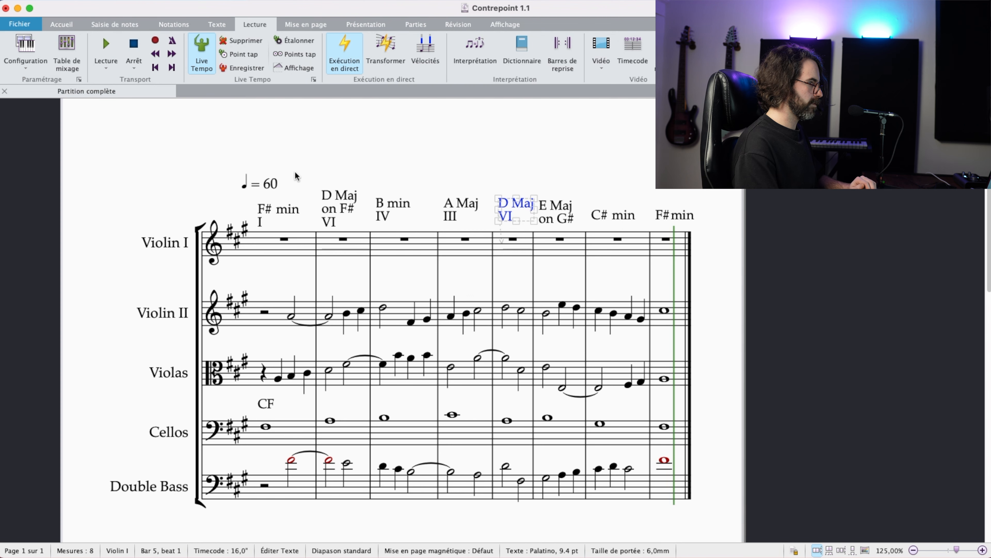
# Step: Add the Roman numerals VII, V and I beneath the chord labels of bars 6, 7 and 8
pyautogui.doubleClick(554, 204)
pyautogui.click(611, 223)
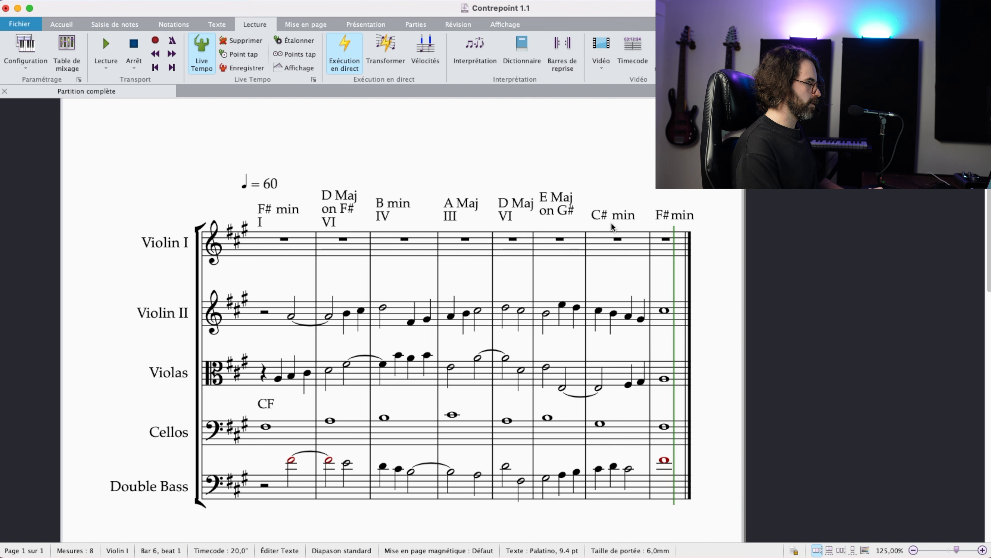
pyautogui.write('VII')
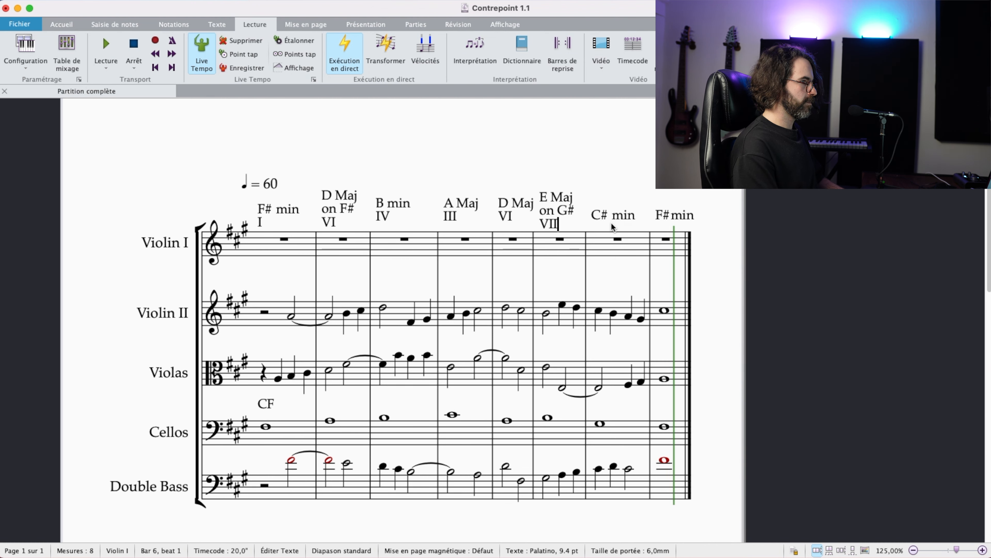
pyautogui.doubleClick(638, 219)
pyautogui.press('Return')
pyautogui.write('V')
pyautogui.press('Escape')
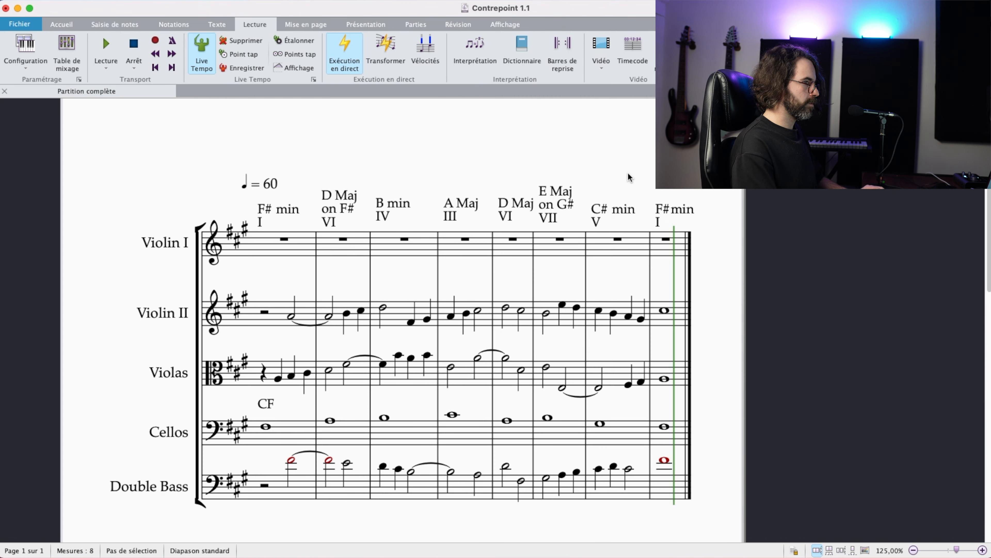
pyautogui.moveTo(629, 173); pyautogui.dragTo(621, 175)
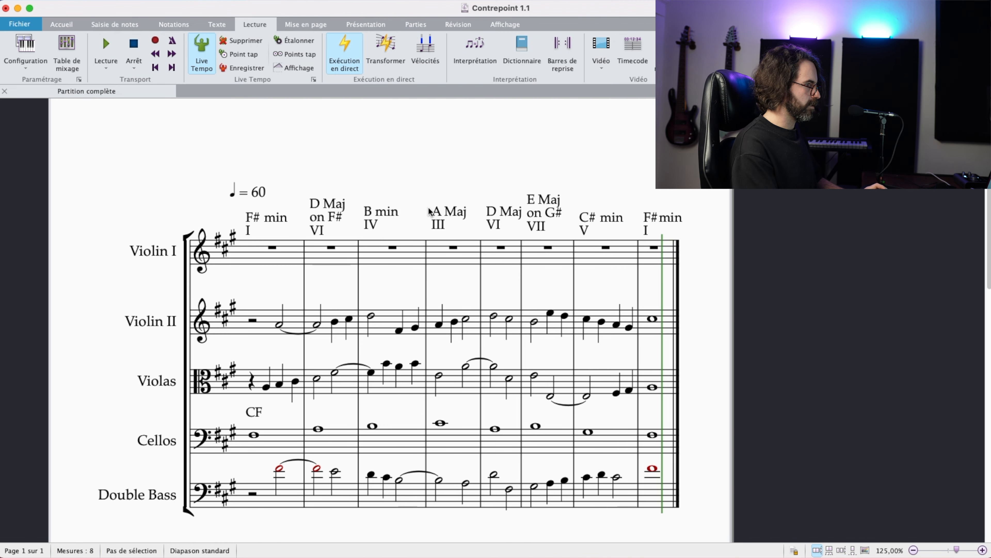
# Step: Enter quarter notes C#, D and E from beat 2 of Violin I bar 1, leading to a half note F# starting bar 2
pyautogui.click(286, 259)
pyautogui.press('super+z')
pyautogui.click(263, 255)
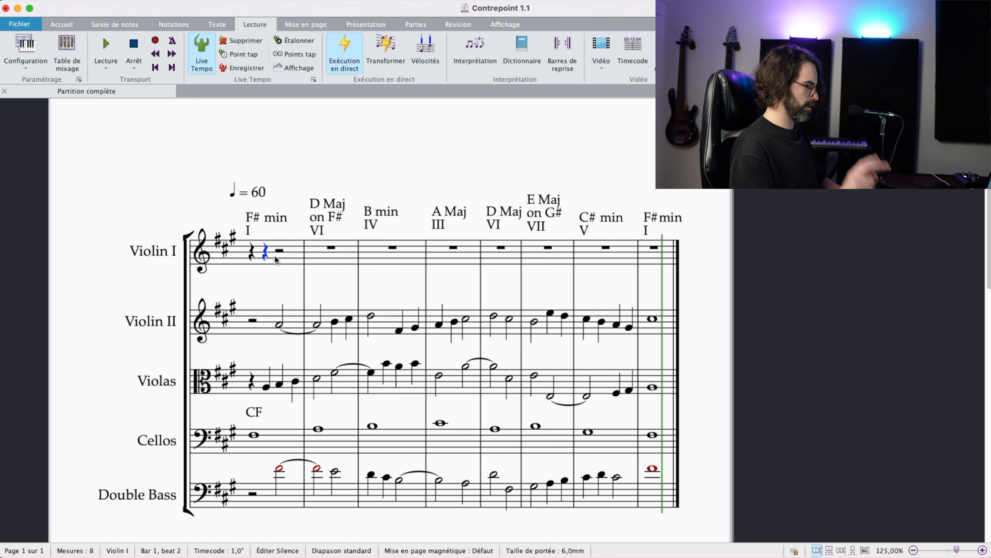
pyautogui.press('c')
pyautogui.press('d')
pyautogui.press('e')
pyautogui.press('f')
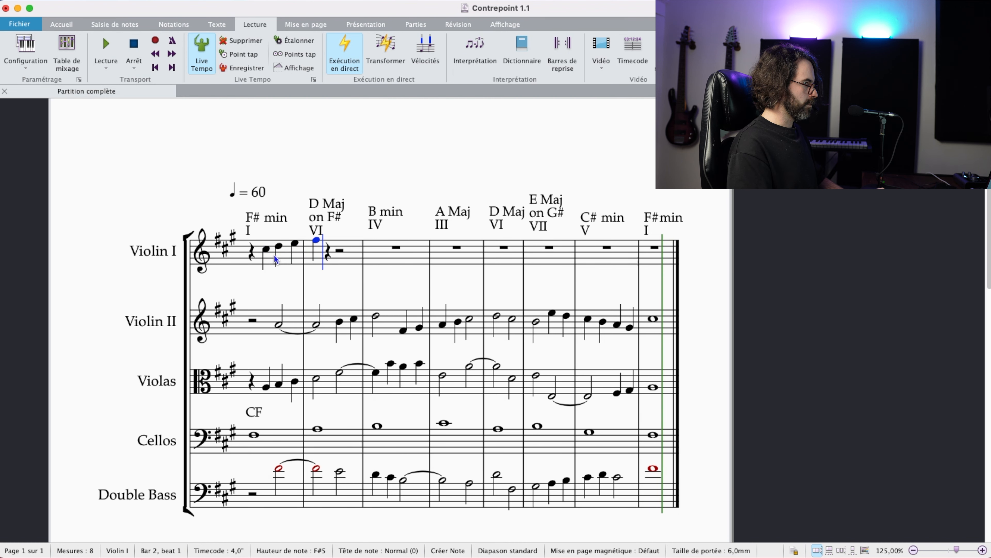
pyautogui.press('5')
# Step: Check the new Violin I notes in bars 1 and 2 against Violin II
pyautogui.click(274, 255)
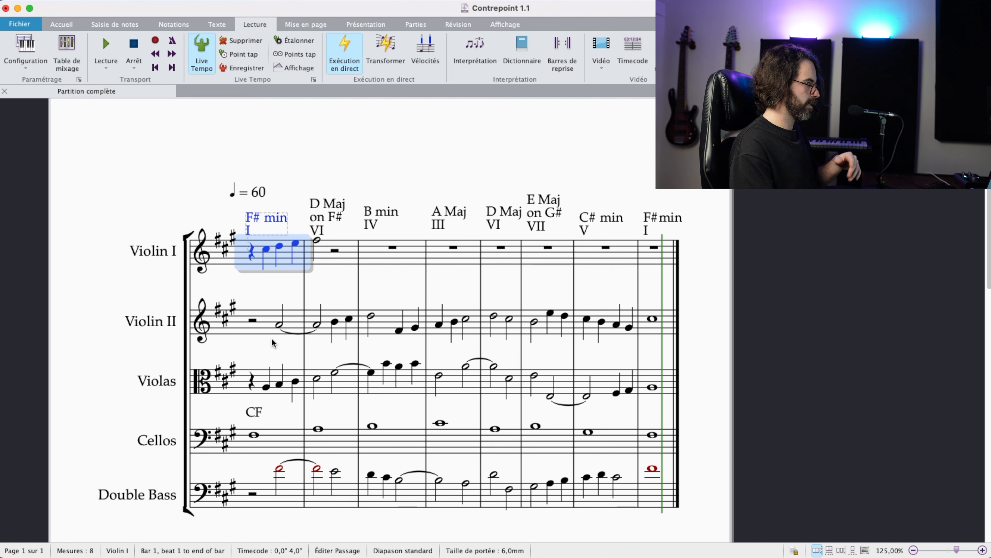
pyautogui.press('Escape')
pyautogui.click(317, 241)
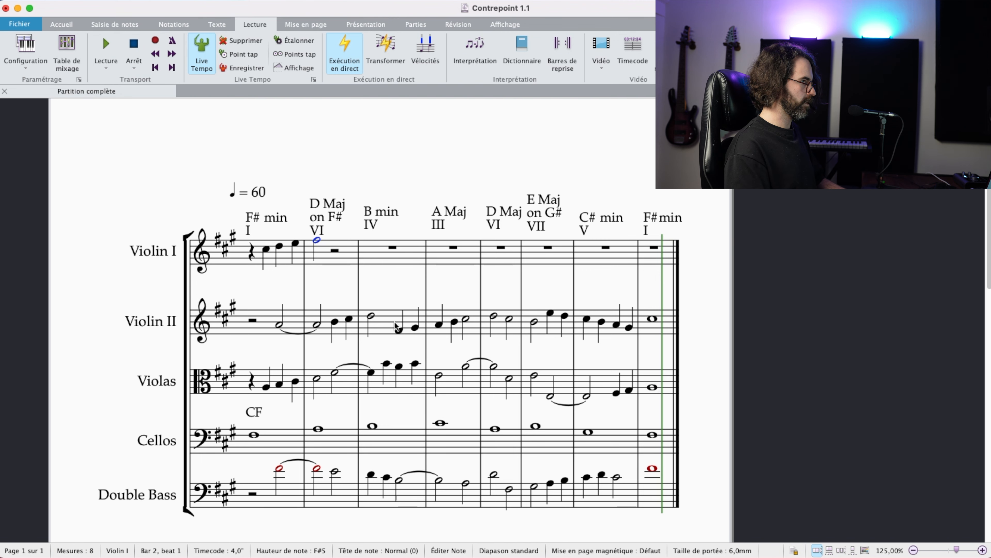
pyautogui.click(347, 258)
pyautogui.keyDown('shift'); pyautogui.click(342, 328); pyautogui.keyUp('shift')
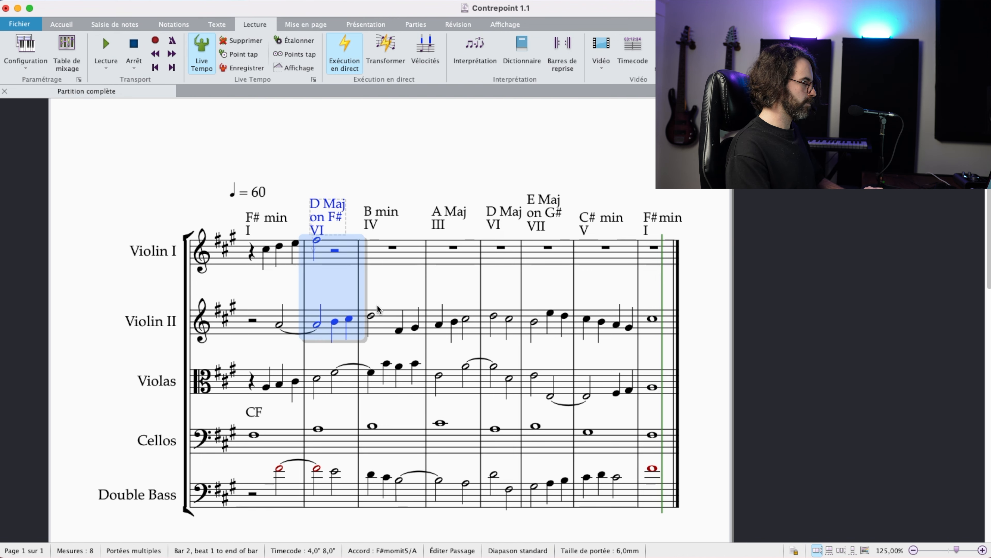
pyautogui.press('Escape')
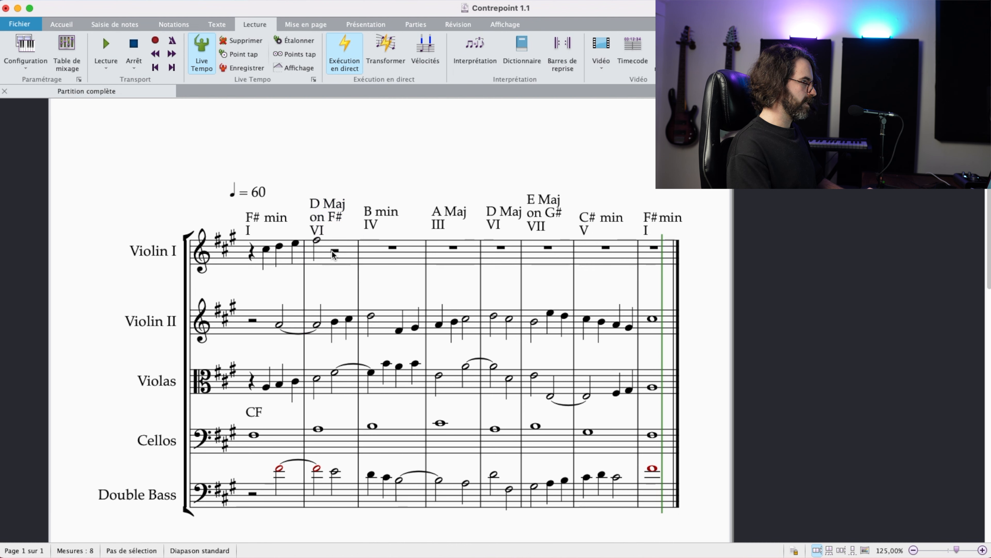
# Step: Finish Violin I bar 2 with quarter notes G# and A, and start bar 3 with a half note B
pyautogui.click(335, 251)
pyautogui.press('4')
pyautogui.press('g')
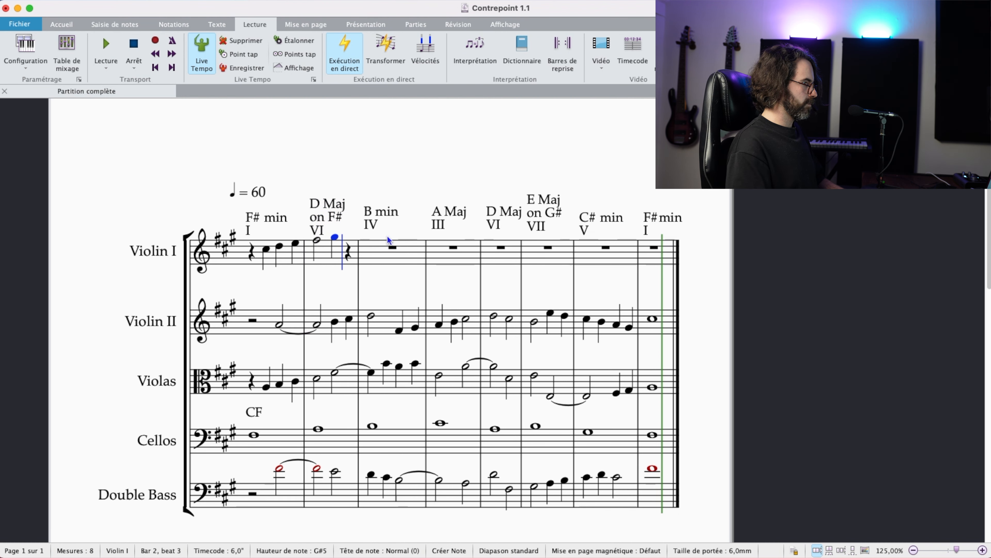
pyautogui.press('a')
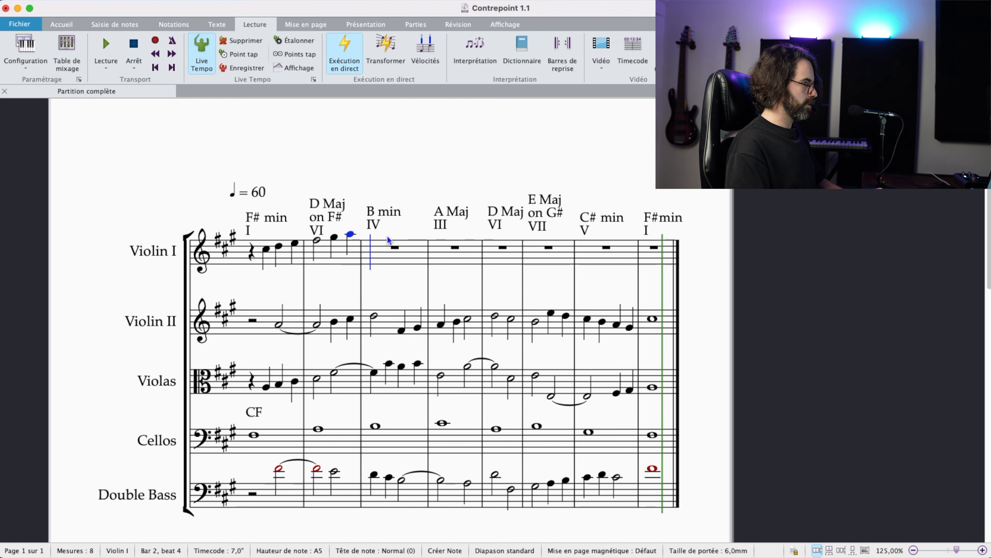
pyautogui.press('5')
pyautogui.press('b')
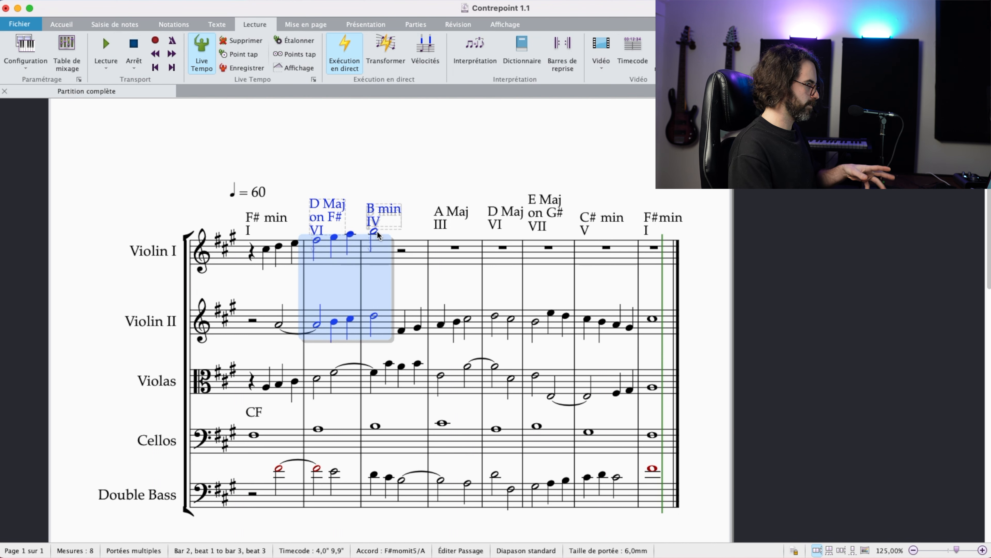
# Step: Examine the Cellos' movement from bar 2 to bar 3 for parallels with Violin I
pyautogui.click(385, 278)
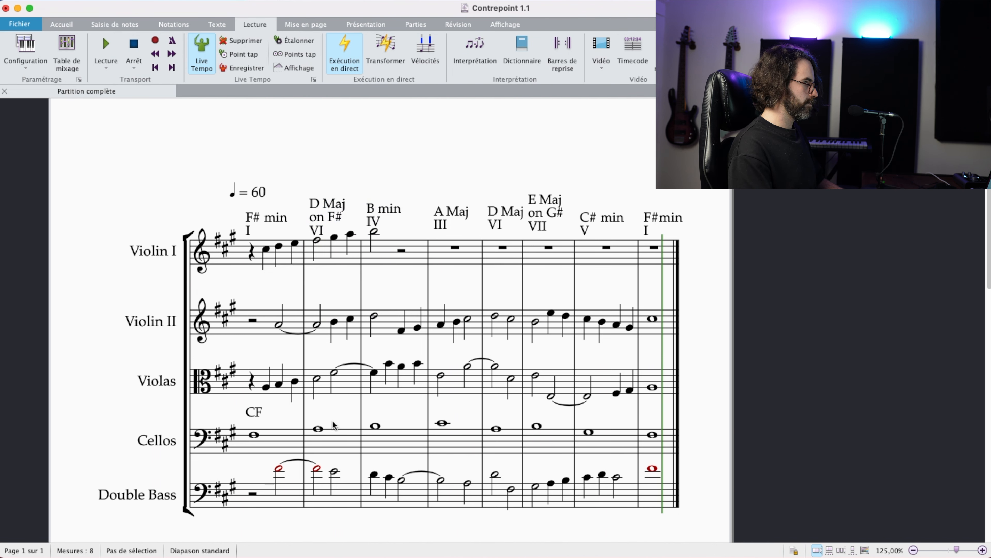
pyautogui.click(316, 437)
pyautogui.keyDown('shift'); pyautogui.click(380, 440); pyautogui.keyUp('shift')
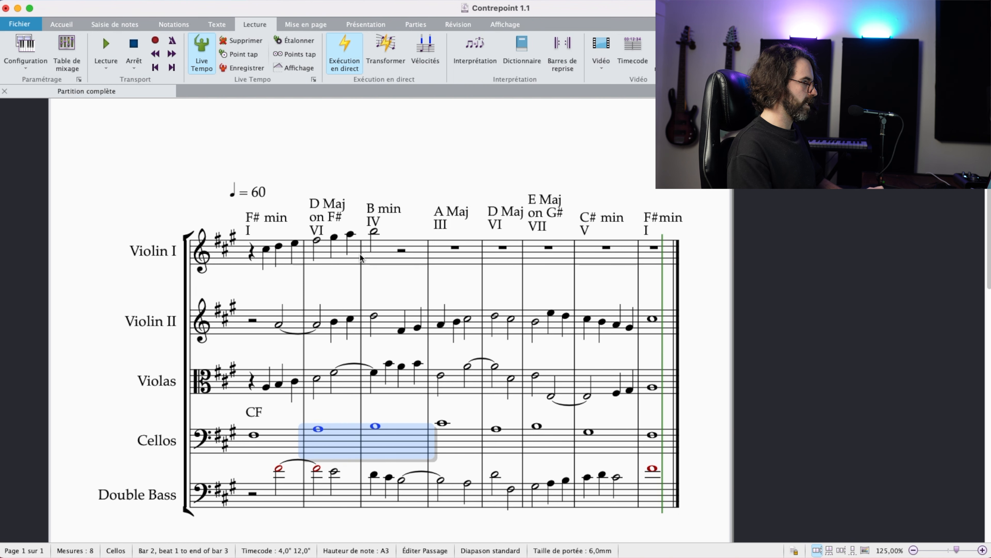
pyautogui.moveTo(351, 273); pyautogui.dragTo(352, 286)
# Step: Change the last quarter note of Violin I bar 2 to F#
pyautogui.click(317, 253)
pyautogui.press('n')
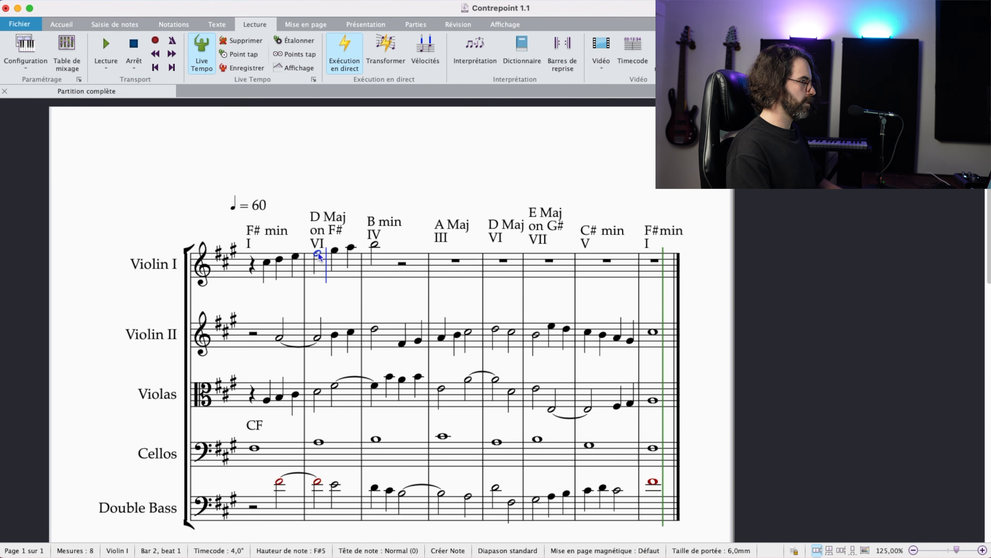
pyautogui.click(353, 249)
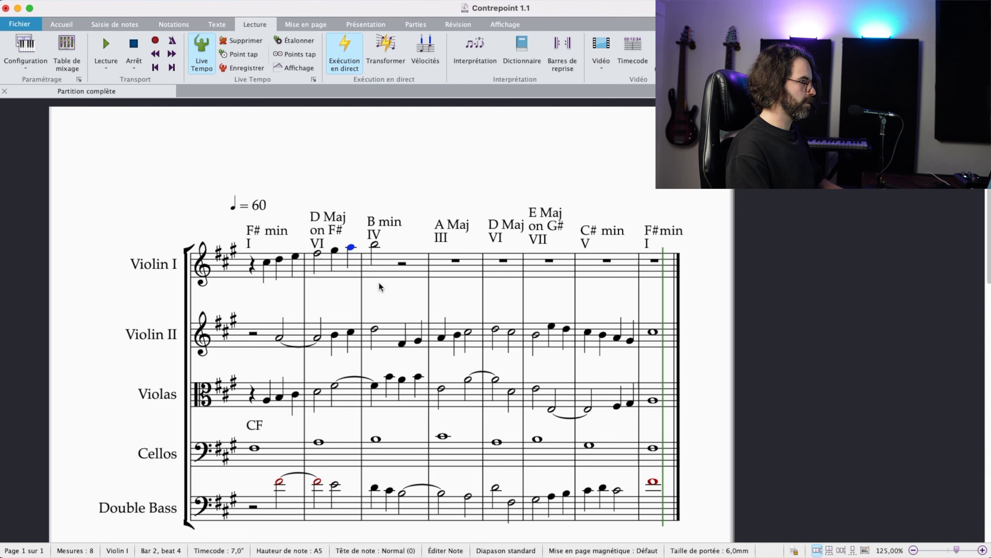
pyautogui.press('Escape')
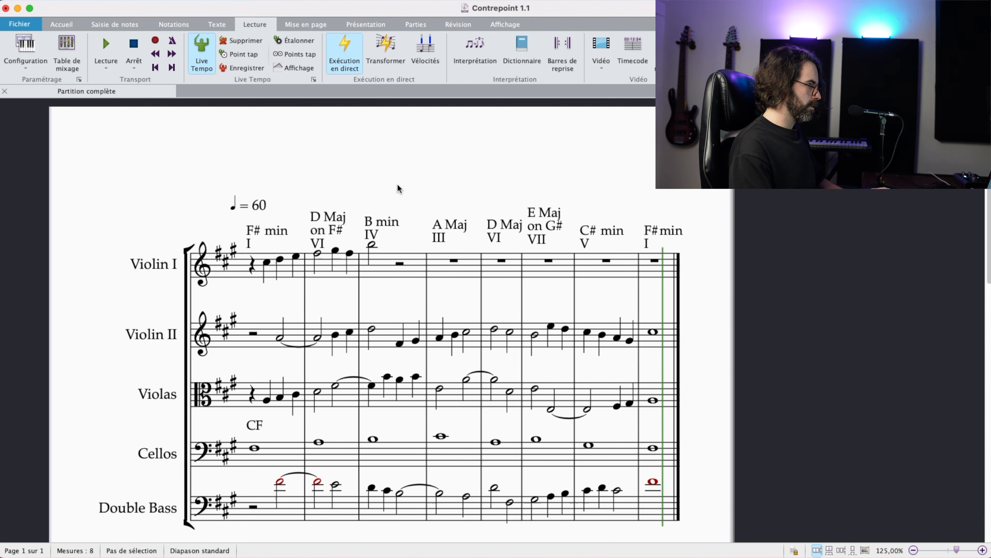
# Step: Fill the second half of Violin I bar 3 with quarter notes D and F#, and start bar 4 with a quarter note E
pyautogui.click(390, 260)
pyautogui.press('n')
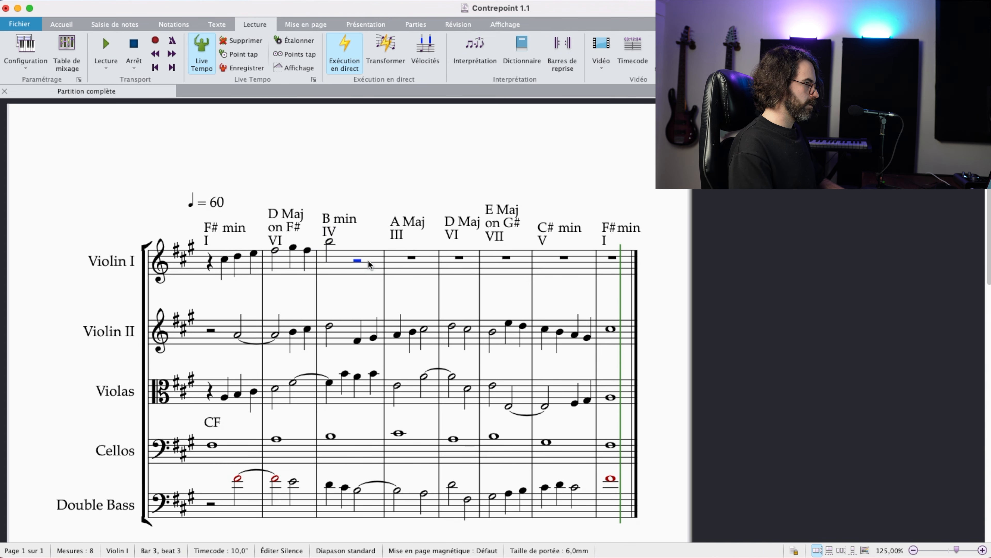
pyautogui.press('b')
pyautogui.press('Escape')
pyautogui.hotkey('ctrl', 'Down')
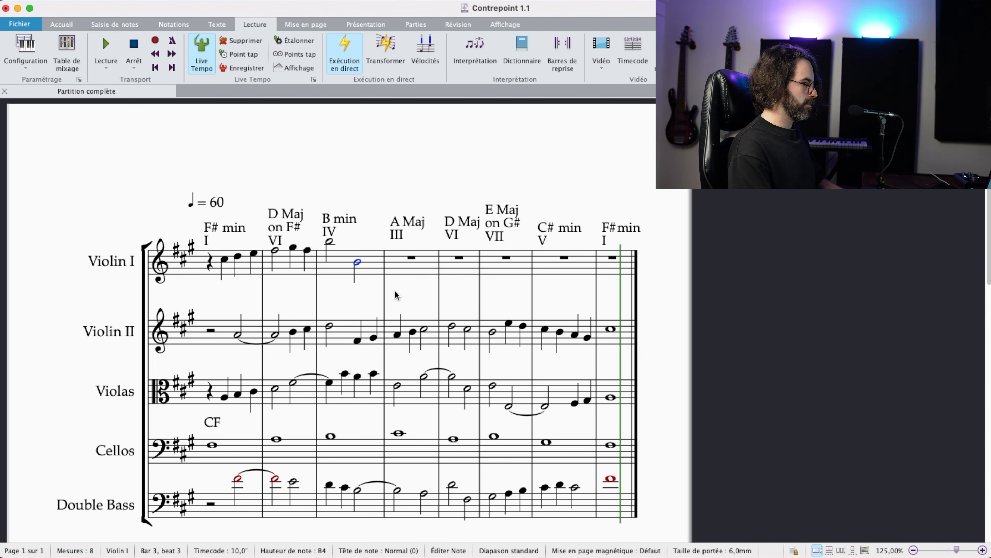
pyautogui.press('4')
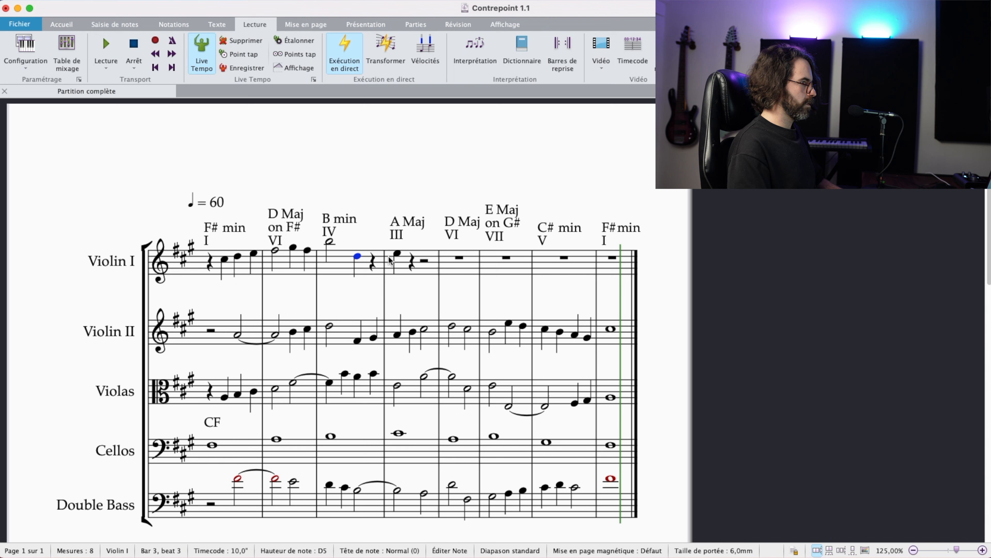
pyautogui.press('n')
pyautogui.press('e')
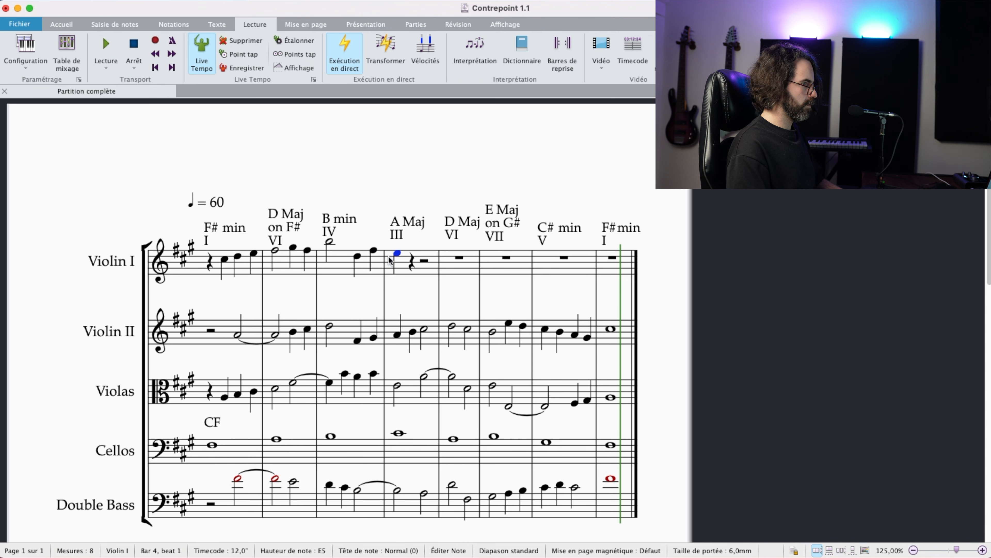
# Step: Complete Violin I bar 4 with a quarter note D followed by a half note E
pyautogui.press('d')
pyautogui.press('5')
pyautogui.press('e')
pyautogui.press('Escape')
# Step: Compare the last two notes of bar 4 in Violin I with those in Violin II
pyautogui.click(404, 262)
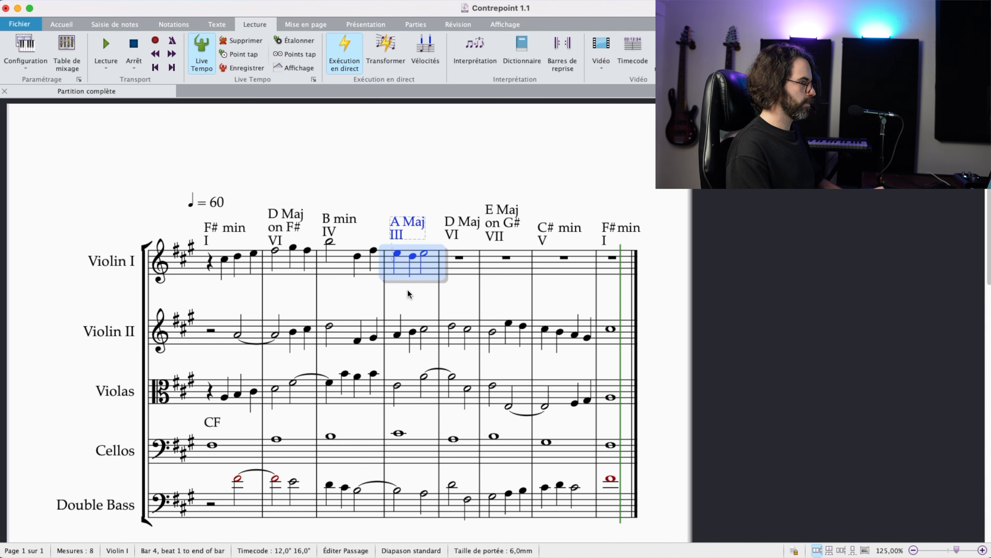
pyautogui.keyDown('shift'); pyautogui.click(409, 345); pyautogui.keyUp('shift')
pyautogui.press('Escape')
pyautogui.click(413, 331)
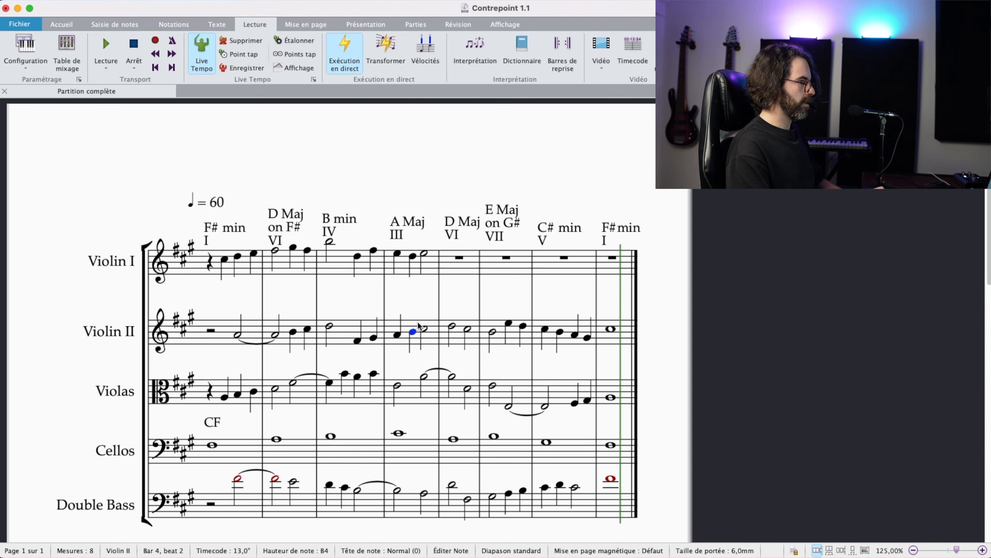
pyautogui.keyDown('super'); pyautogui.click(413, 256); pyautogui.keyUp('super')
pyautogui.keyDown('super'); pyautogui.click(425, 328); pyautogui.keyUp('super')
pyautogui.keyDown('super'); pyautogui.click(426, 257); pyautogui.keyUp('super')
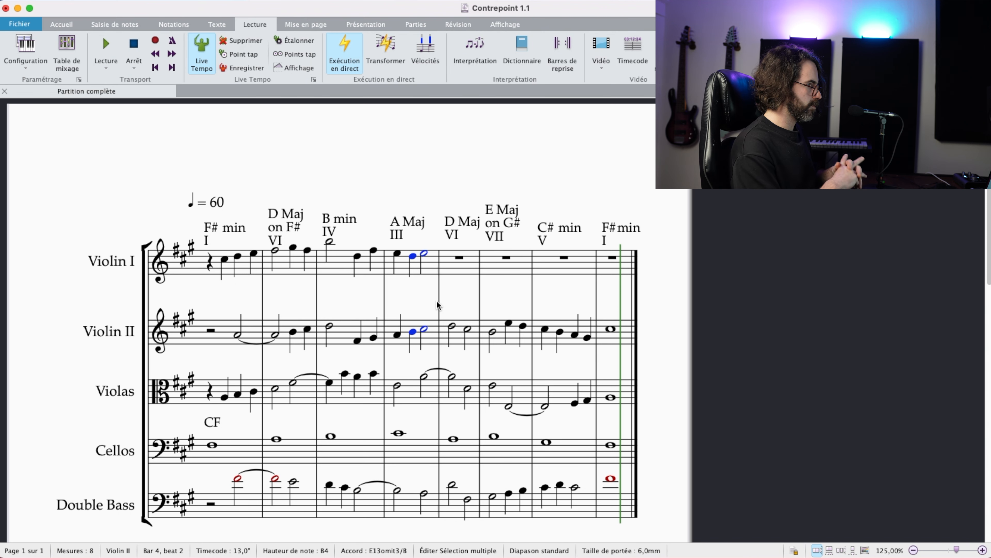
# Step: Enter a half note on beat 1 of Violin I bar 5 and set its pitch to F#5
pyautogui.hscroll(2, 453, 291)
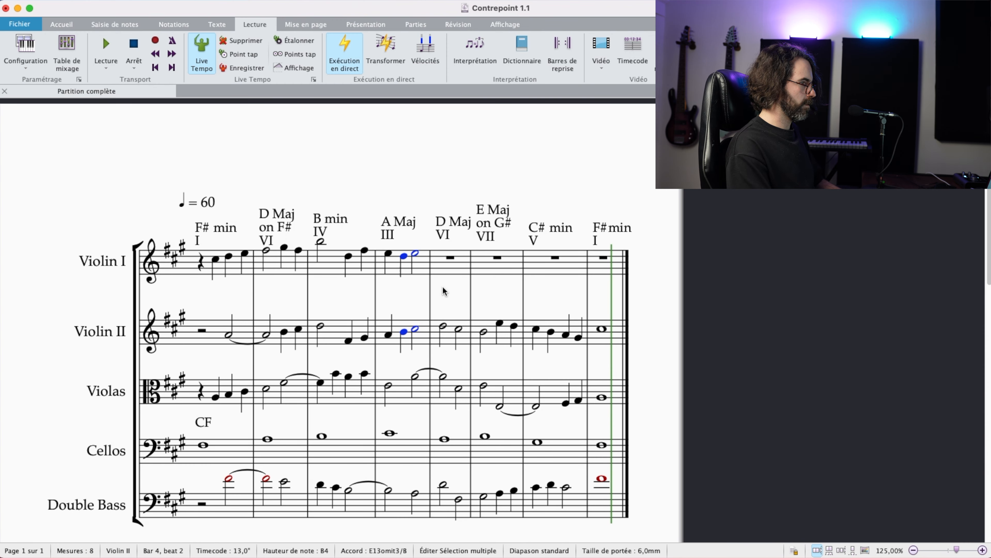
pyautogui.hscroll(3, 444, 291)
pyautogui.click(426, 276)
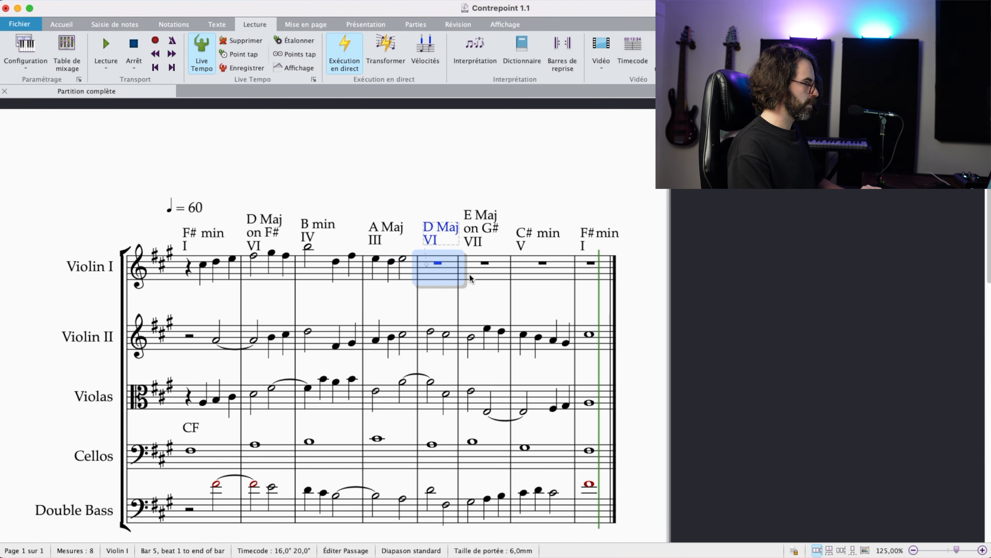
pyautogui.press('d')
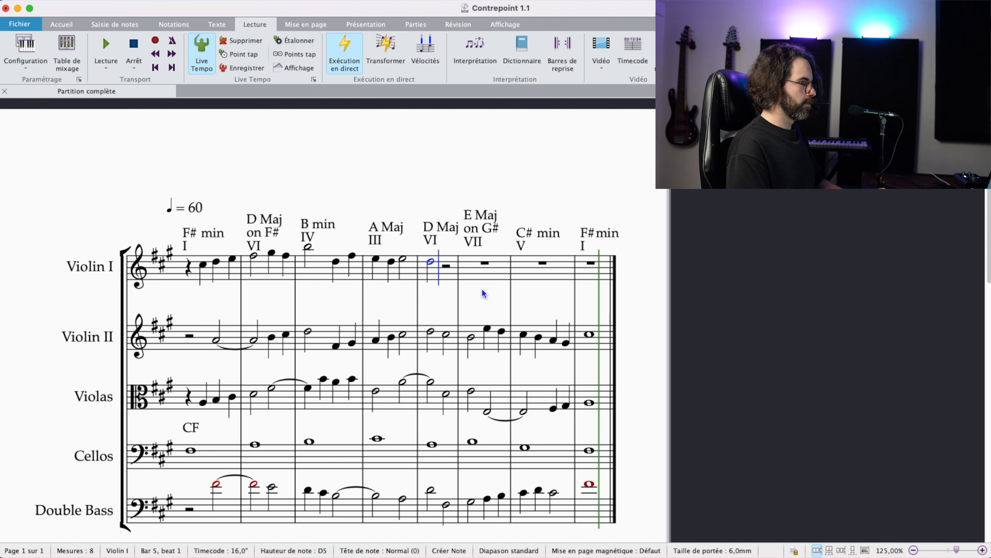
pyautogui.press('Up')
pyautogui.press('Up')
pyautogui.press('Escape')
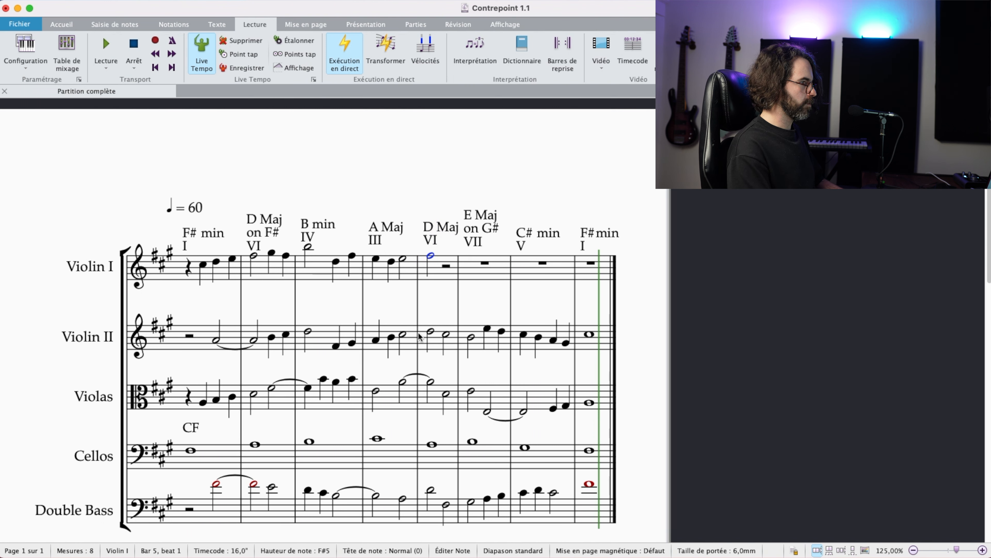
# Step: Enter a half-note A4 on beat 3 of Violin I bar 5, tied to a half-note A4 in bar 6 and followed by G#
pyautogui.click(446, 266)
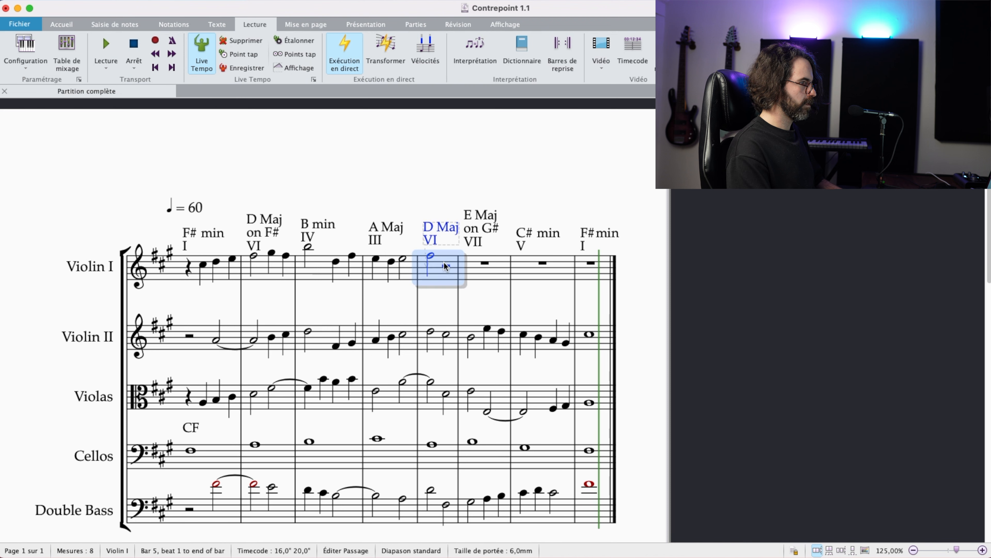
pyautogui.click(446, 266)
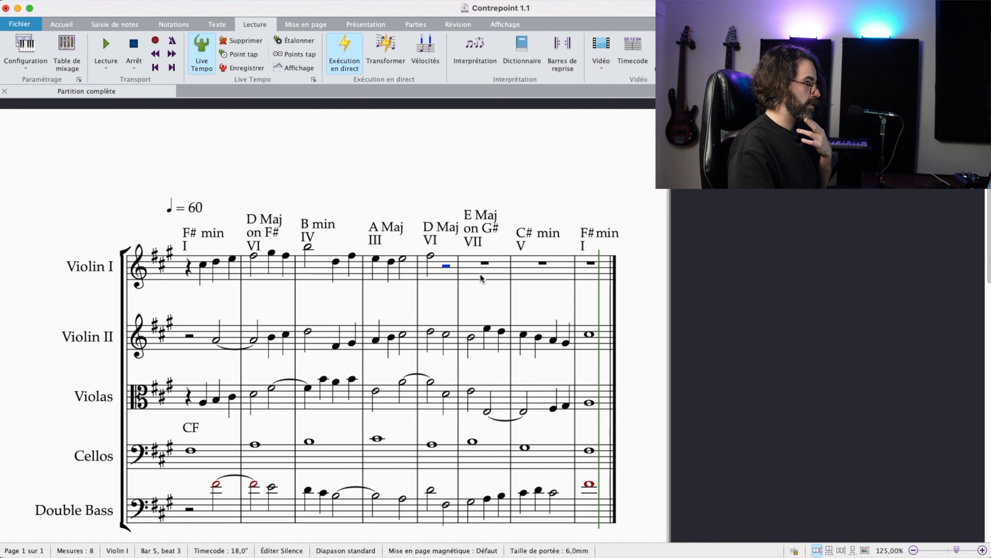
pyautogui.click(491, 341)
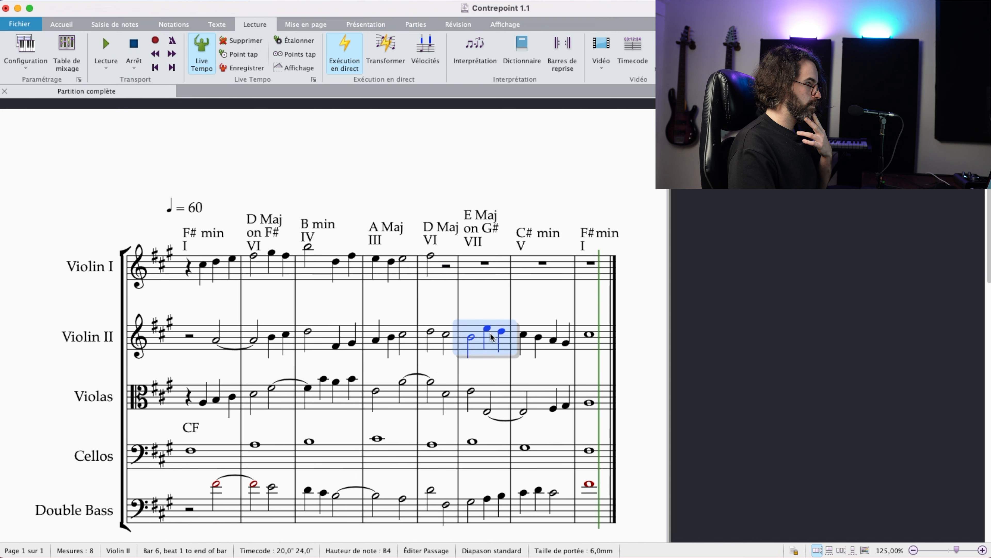
pyautogui.click(443, 266)
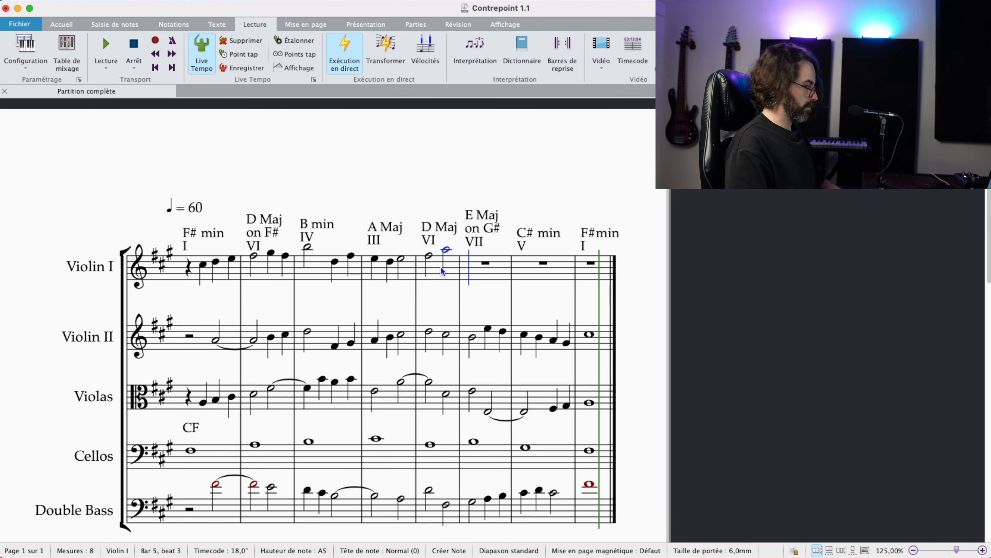
pyautogui.press('a')
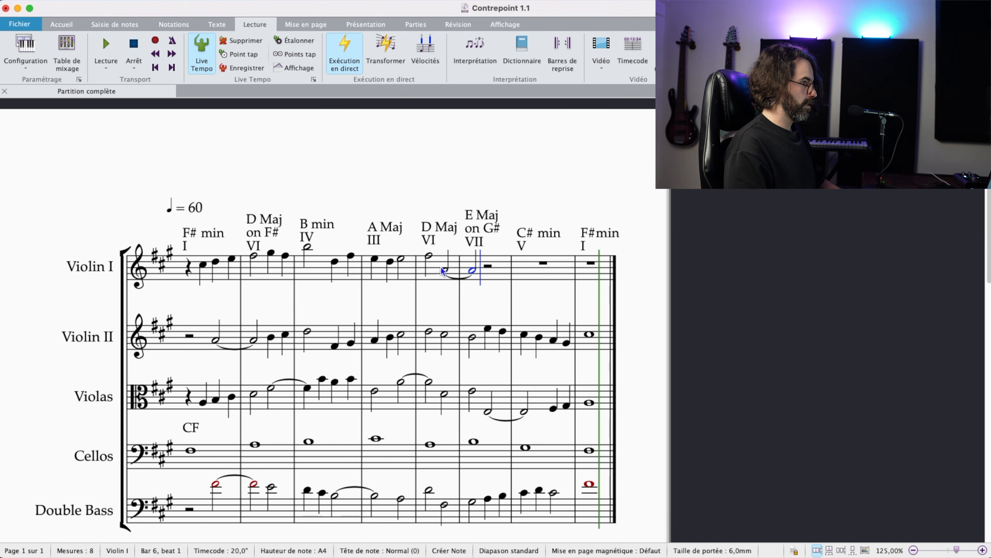
pyautogui.press('g')
pyautogui.click(441, 266)
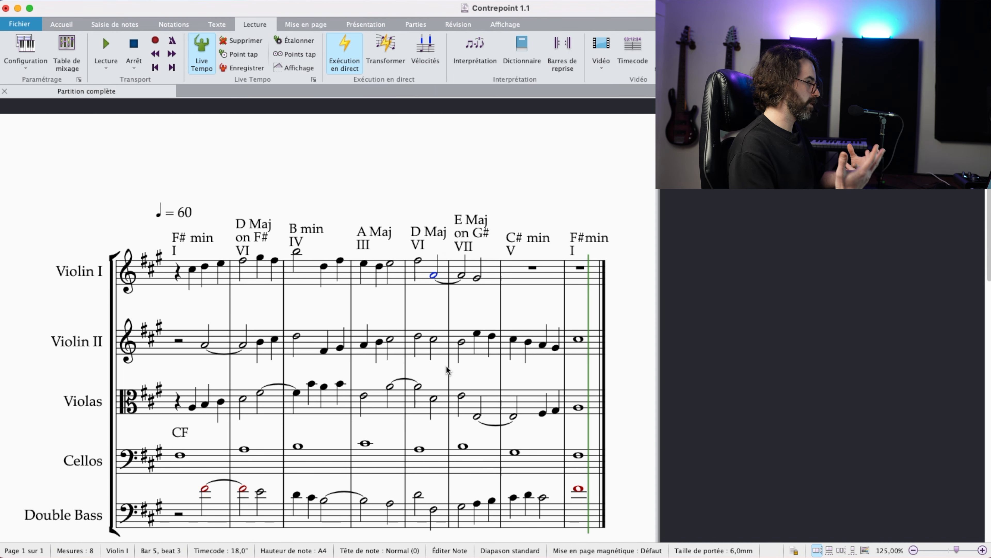
# Step: Check Violin II bars 6 and 7, and enter a half-note G#5 on beat 1 of Violin I bar 7
pyautogui.click(488, 342)
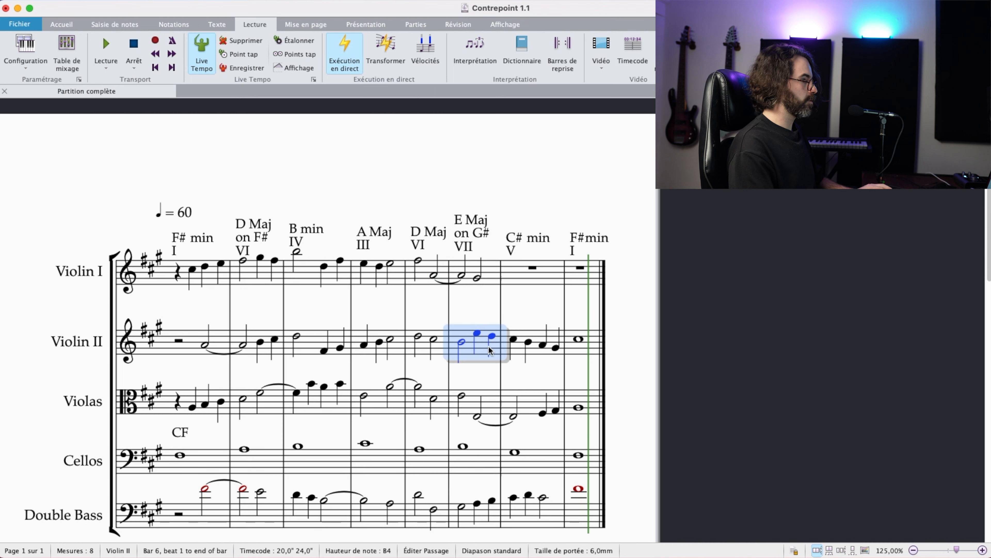
pyautogui.keyDown('shift'); pyautogui.click(516, 340); pyautogui.keyUp('shift')
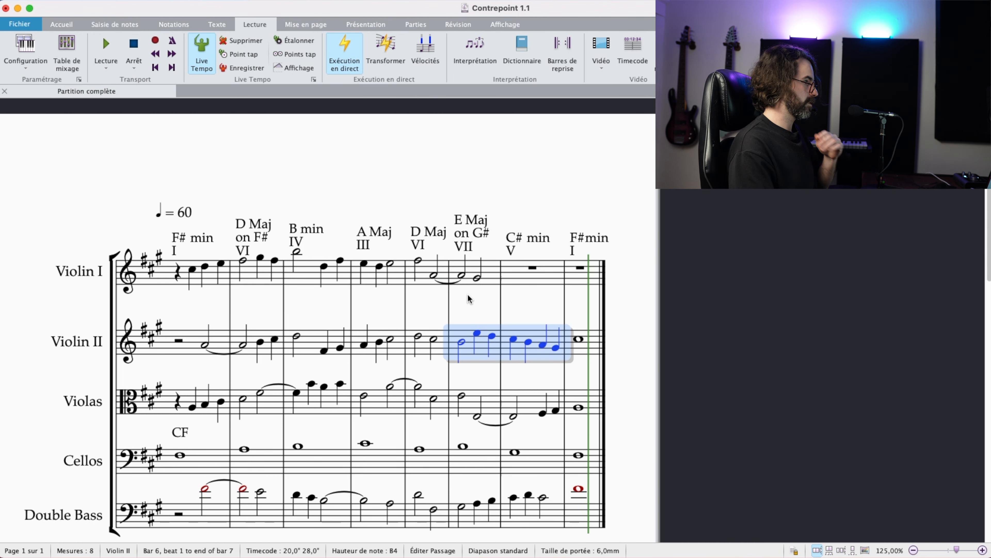
pyautogui.click(484, 276)
pyautogui.moveTo(523, 300); pyautogui.dragTo(505, 316)
pyautogui.click(498, 317)
pyautogui.click(514, 289)
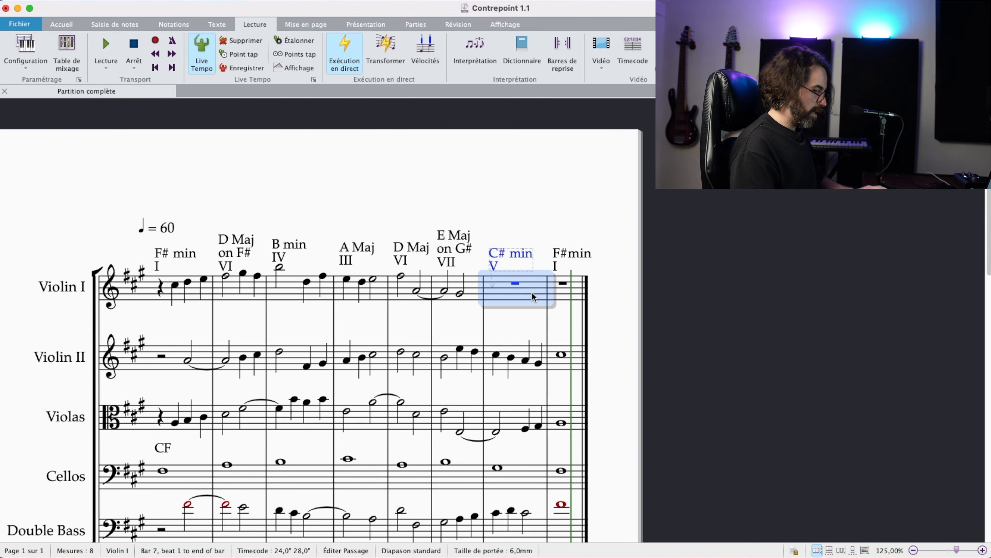
pyautogui.press('g')
pyautogui.press('super+Up')
pyautogui.press('Escape')
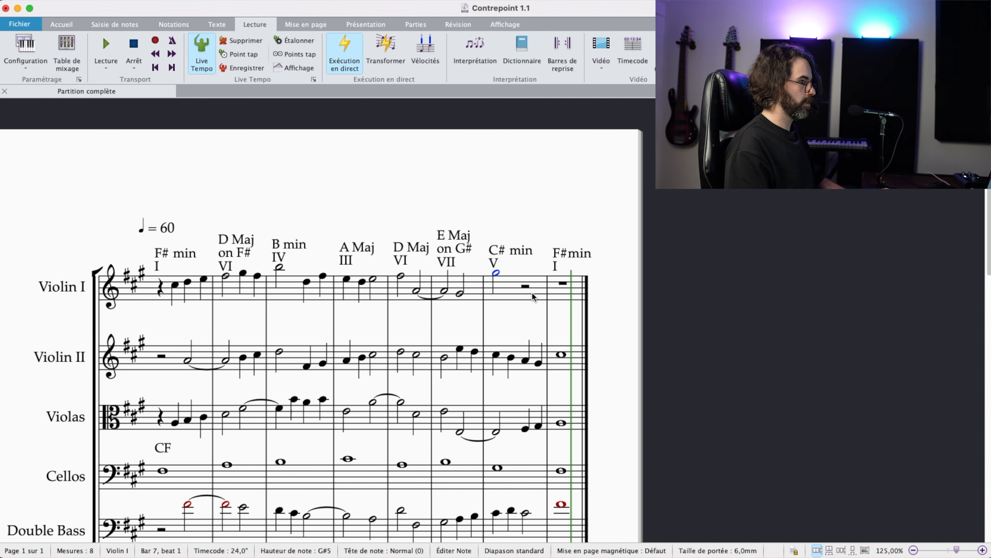
# Step: Complete Violin I bar 7 with quarter notes F#5 and E5, and fill bar 8 with a whole-note F#5
pyautogui.press('Right')
pyautogui.press('f')
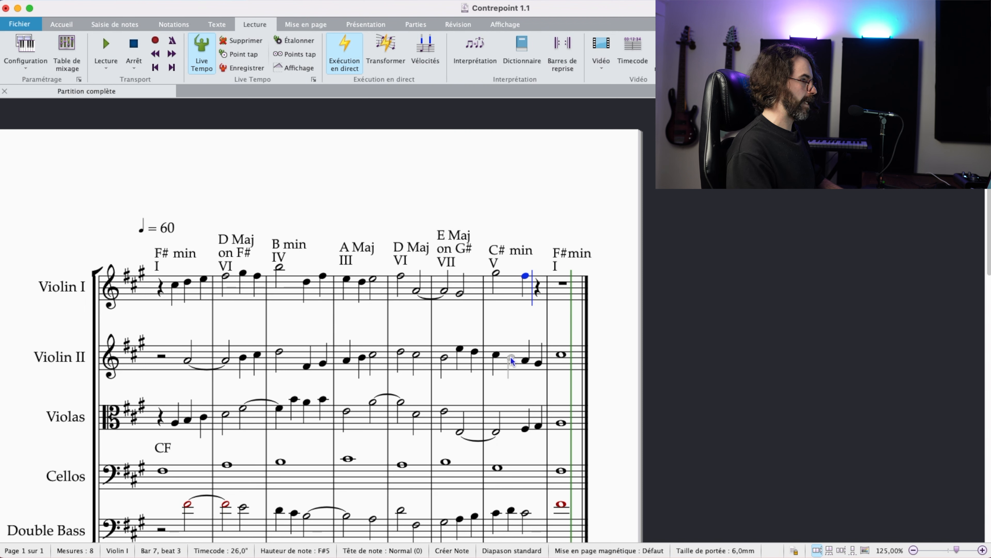
pyautogui.press('e')
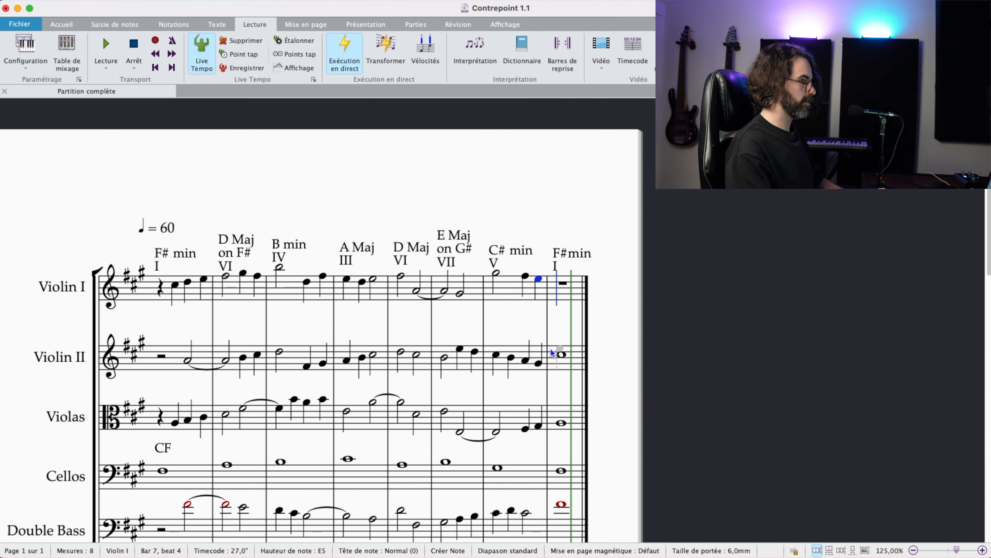
pyautogui.press('f')
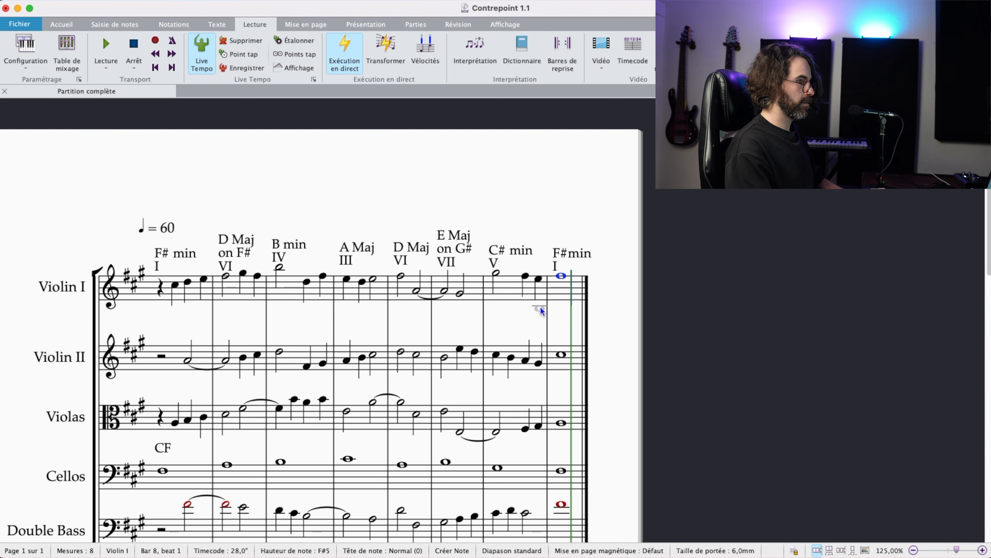
pyautogui.press('Escape')
pyautogui.moveTo(573, 321); pyautogui.dragTo(585, 295)
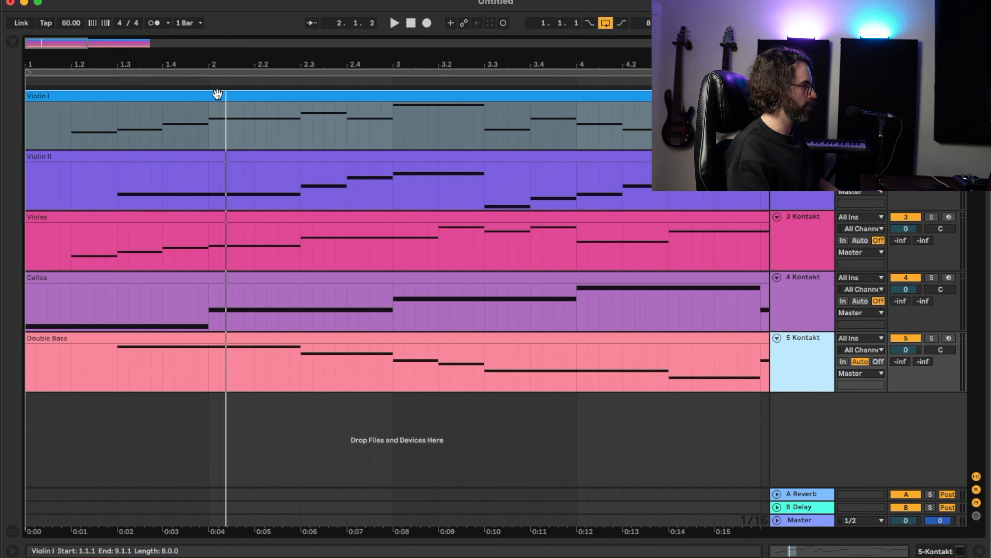
# Step: Switch to Ableton Live, place the Violin II track beside Double Bass and compare both parts in the note editor
pyautogui.scroll(-5, 240, 226)
pyautogui.scroll(4, 239, 225)
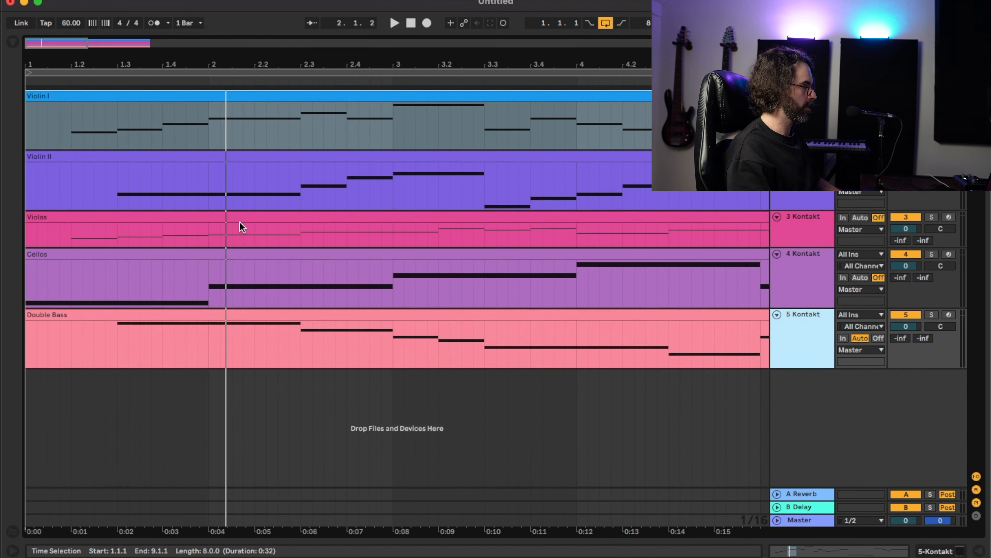
pyautogui.scroll(-2, 242, 224)
pyautogui.scroll(-5, 243, 224)
pyautogui.scroll(3, 243, 223)
pyautogui.moveTo(243, 223); pyautogui.dragTo(143, 332)
pyautogui.click(116, 338)
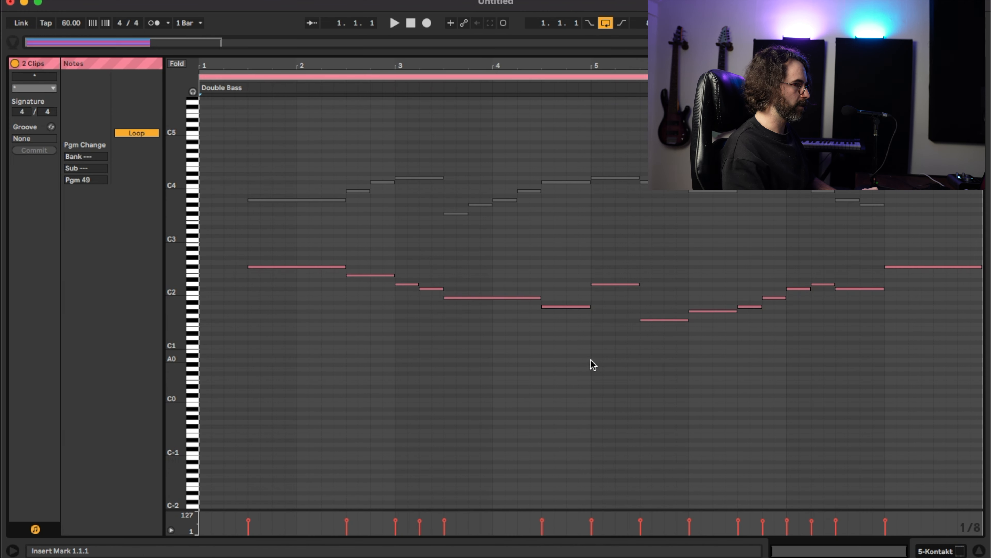
pyautogui.click(312, 201)
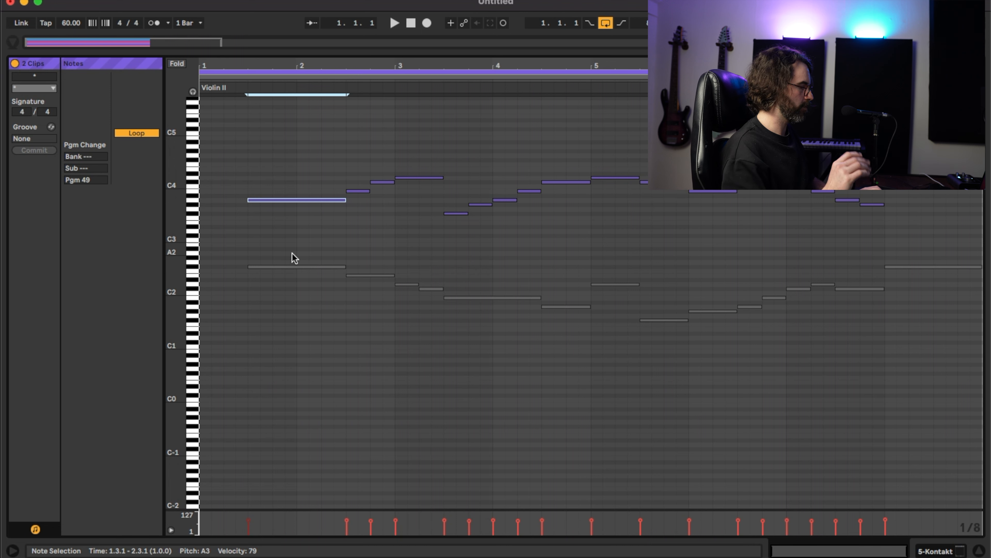
pyautogui.hotkey('shift', 'Tab')
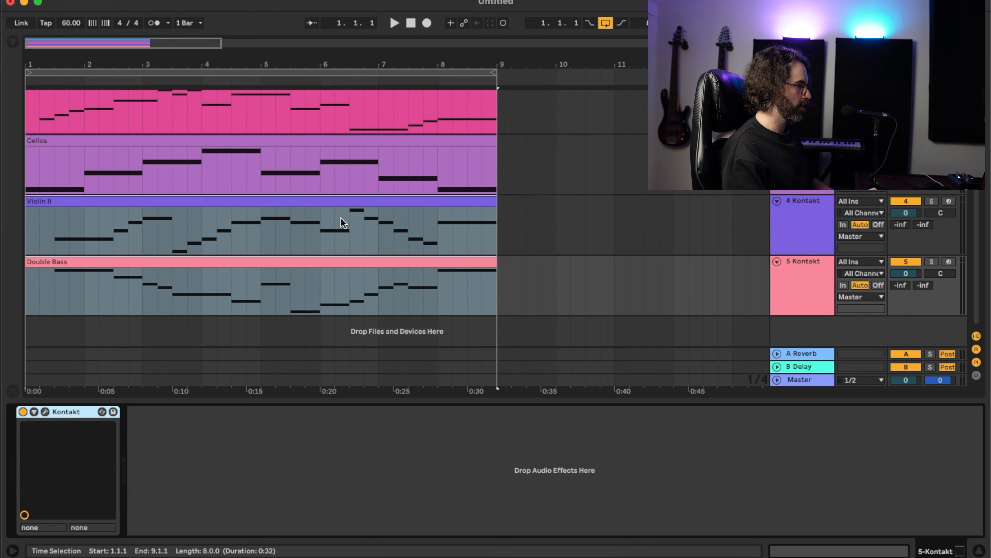
# Step: Move the Violin II track back to its place between Violin I and Violas
pyautogui.click(806, 224)
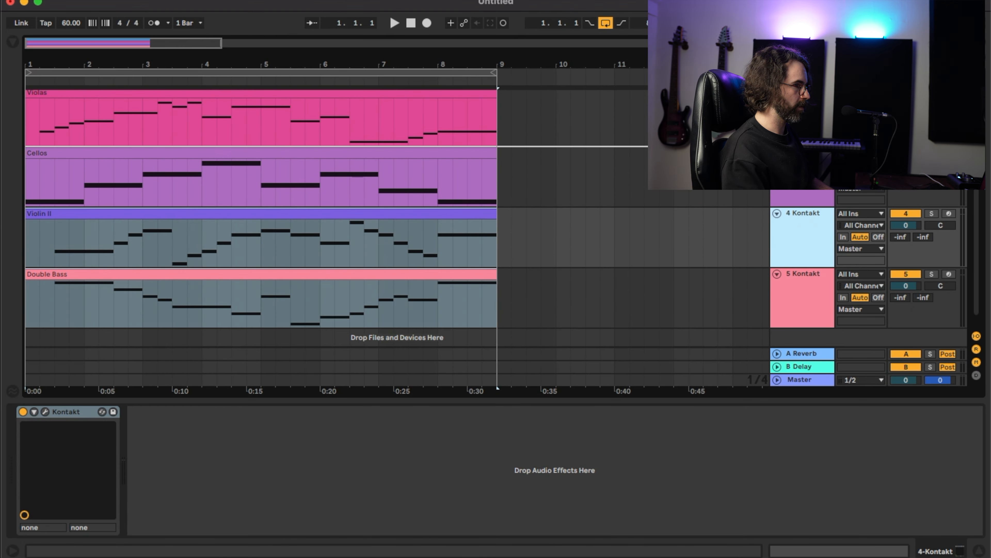
pyautogui.scroll(2, 390, 215)
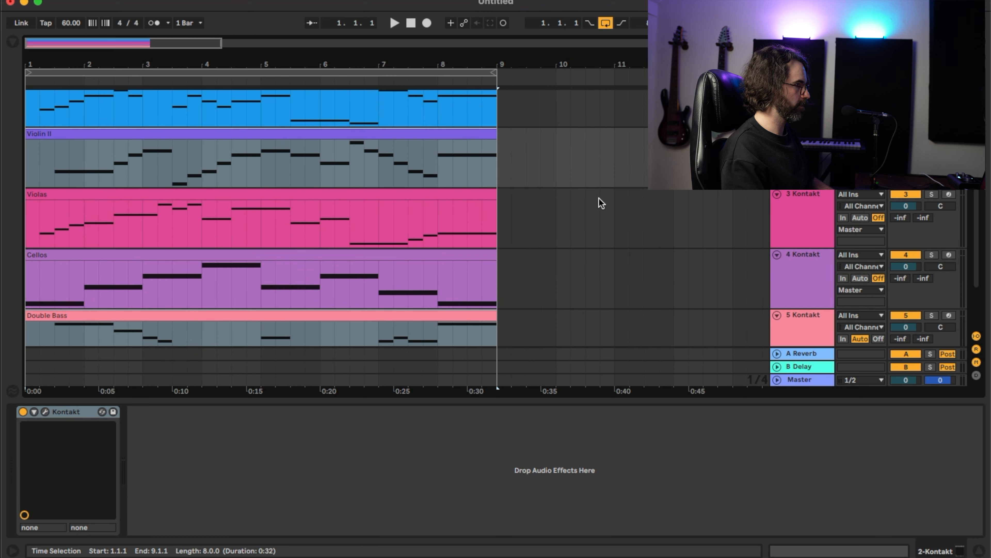
pyautogui.scroll(1, 597, 200)
pyautogui.hscroll(2, 547, 174)
pyautogui.scroll(1, 547, 174)
pyautogui.hscroll(-2, 566, 178)
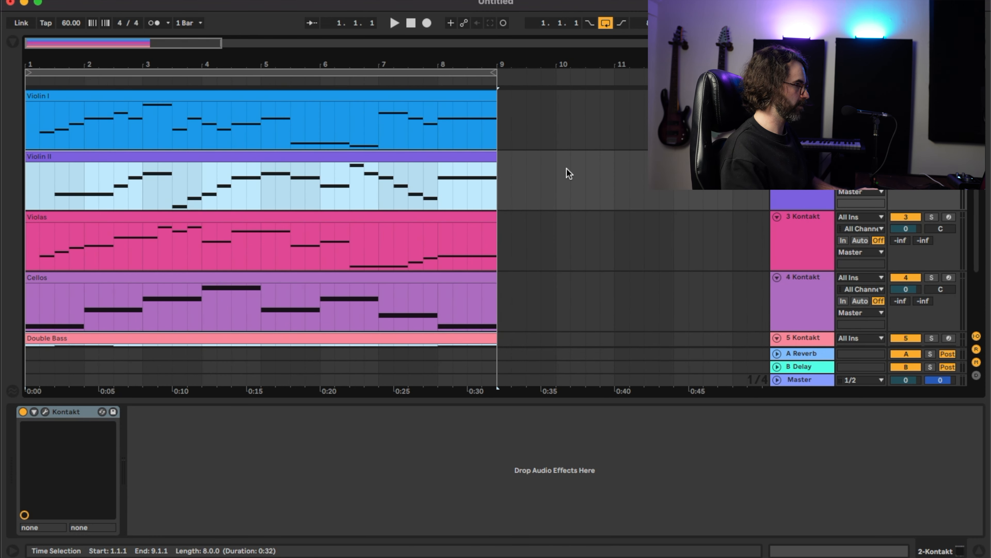
pyautogui.scroll(-2, 538, 199)
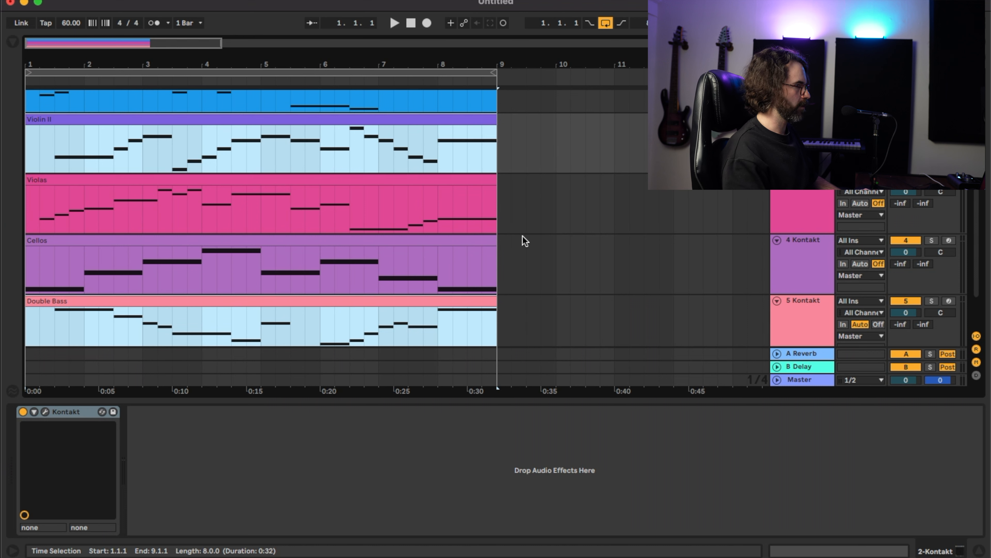
# Step: Select the Double Bass and Cellos clips and solo both of their tracks
pyautogui.click(209, 300)
pyautogui.hscroll(1, 215, 298)
pyautogui.scroll(-1, 216, 298)
pyautogui.hscroll(-1, 215, 298)
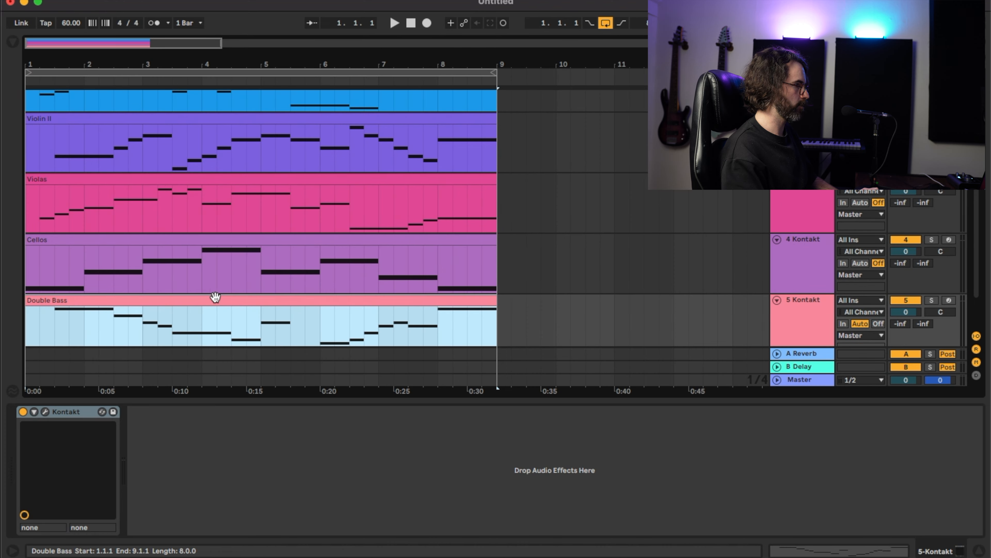
pyautogui.click(215, 241)
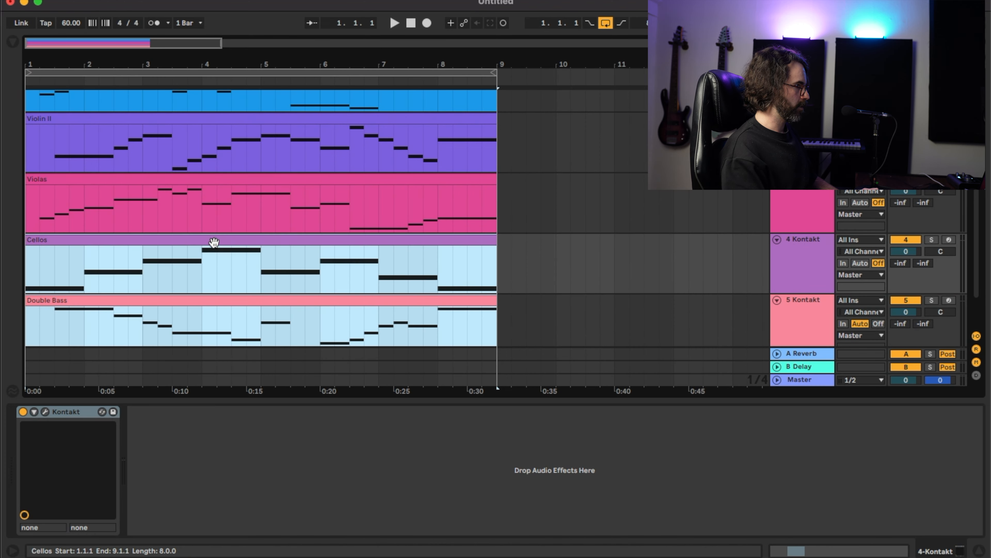
pyautogui.click(932, 240)
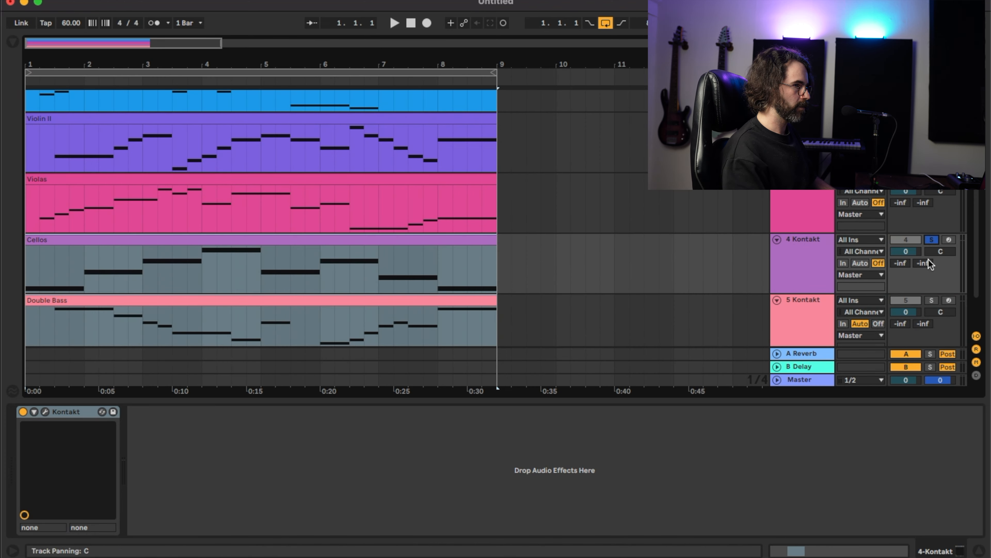
# Step: Play the soloed Cellos and Double Bass parts from the start of the arrangement
pyautogui.click(134, 237)
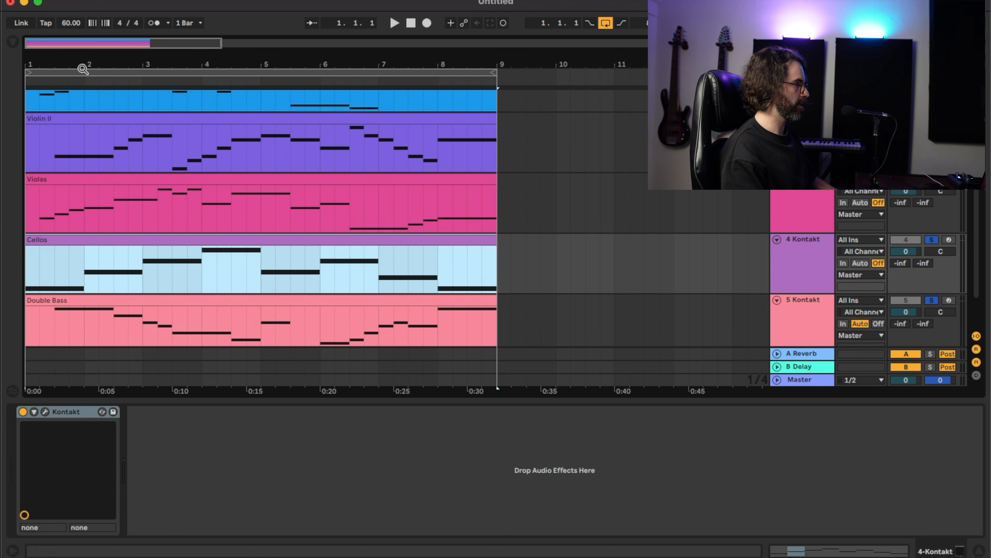
pyautogui.click(80, 23)
pyautogui.press('space')
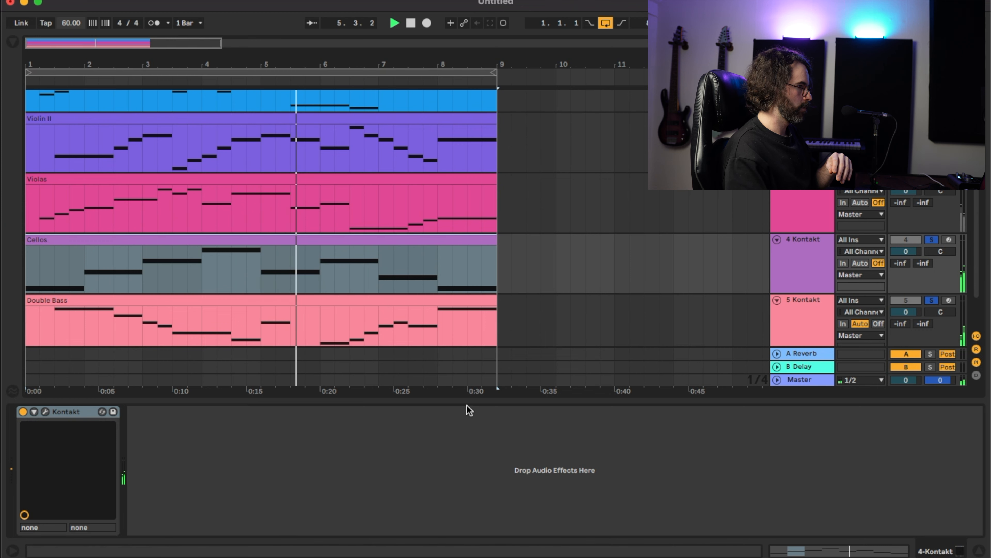
pyautogui.scroll(-1, 482, 329)
pyautogui.scroll(-1, 343, 294)
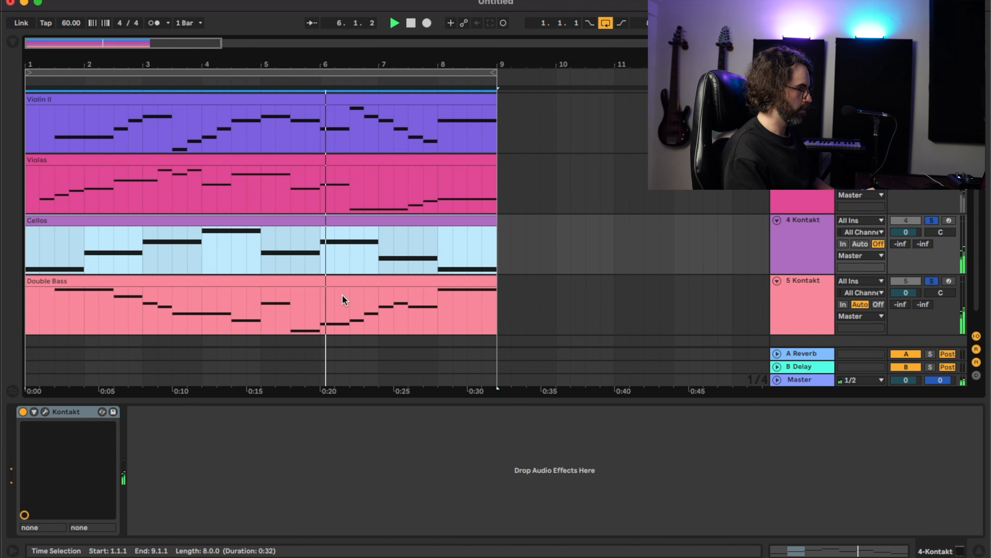
# Step: Compare the Cellos and Double Bass notes in the note editor during playback, return to the arrangement and stop playback
pyautogui.click(334, 280)
pyautogui.doubleClick(329, 281)
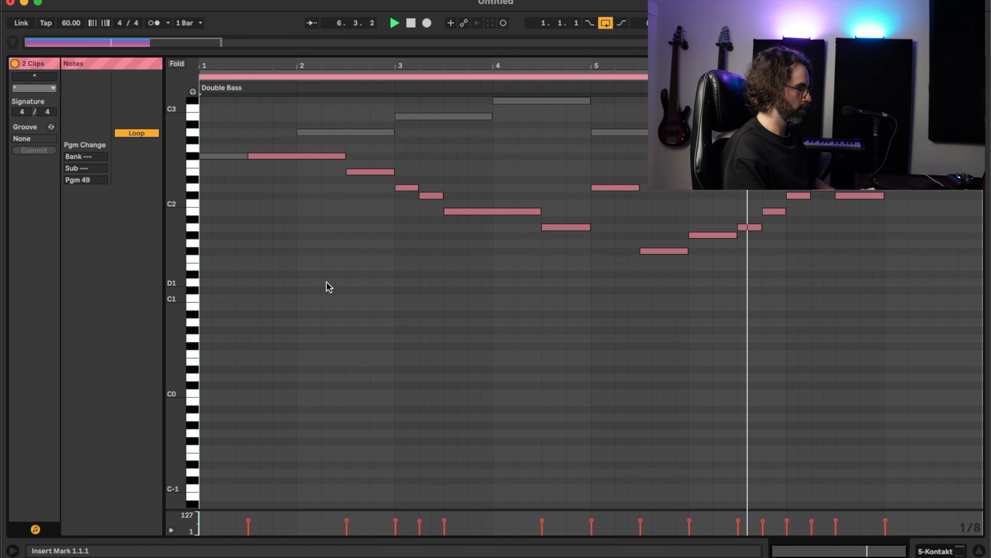
pyautogui.scroll(4, 371, 299)
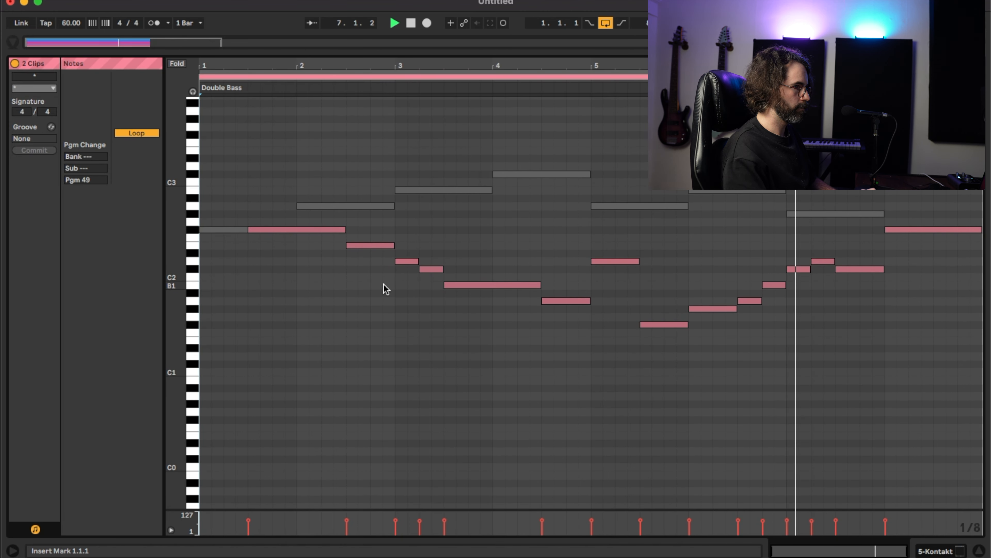
pyautogui.click(802, 214)
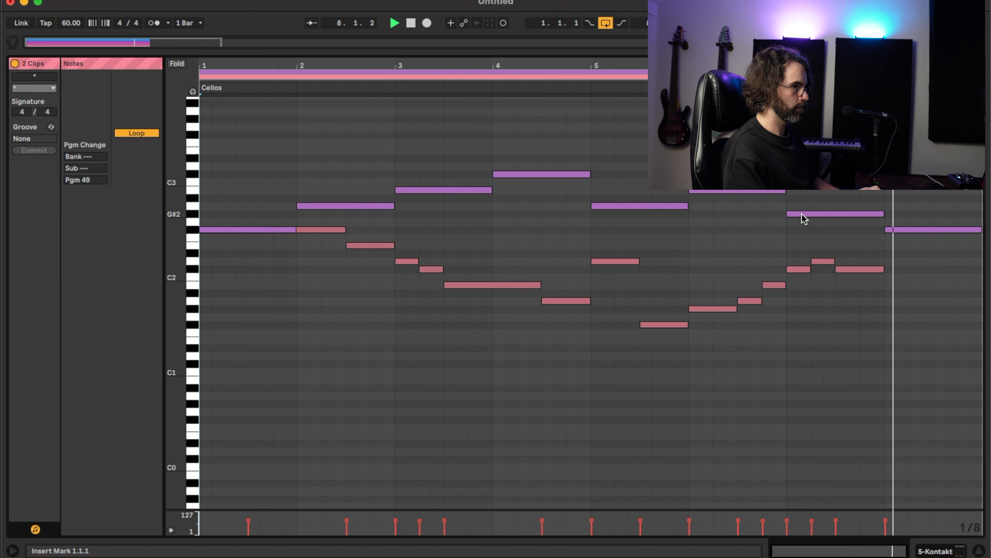
pyautogui.hotkey('shift', 'Tab')
pyautogui.click(420, 217)
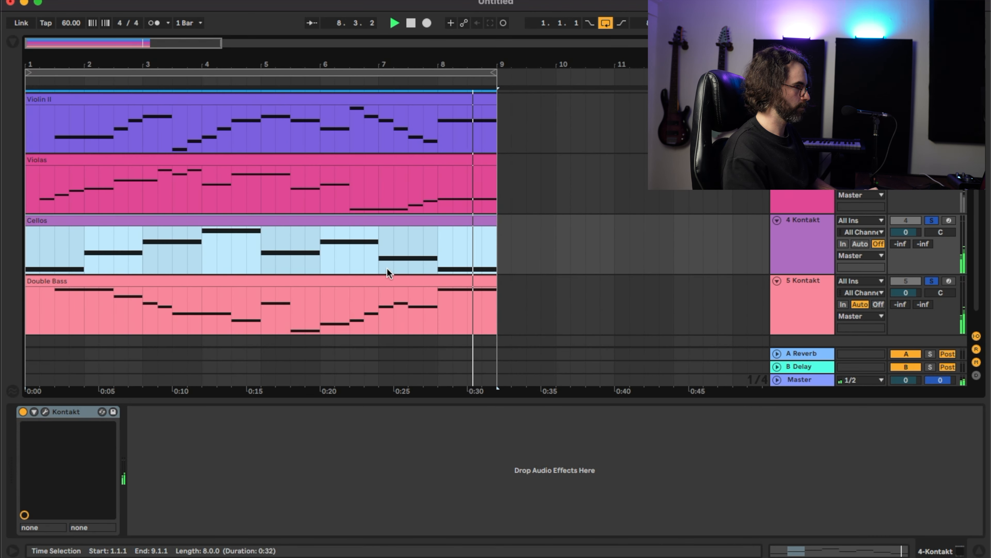
pyautogui.press('space')
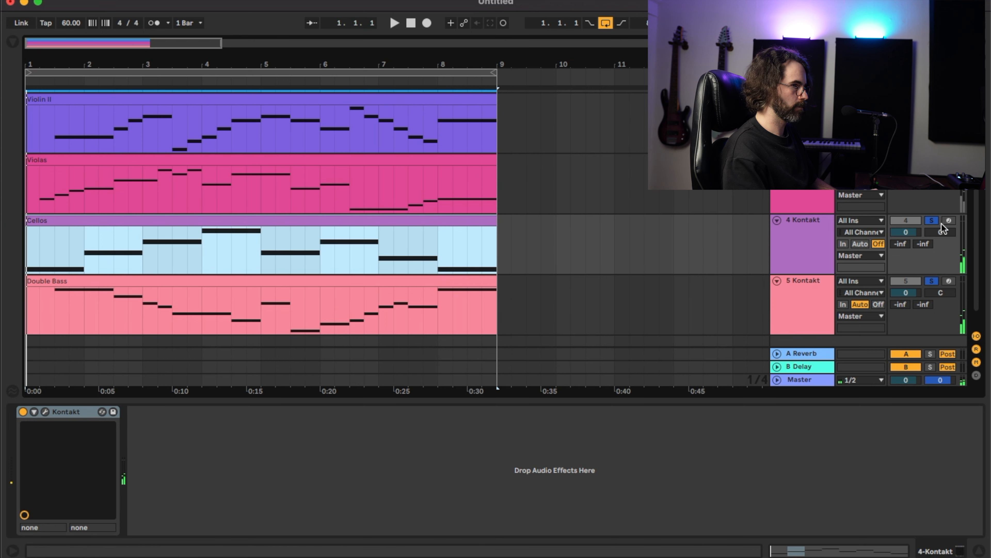
# Step: Open the Violas, Cellos and Double Bass clips together in the note editor, show the Violas part and start playback
pyautogui.click(298, 159)
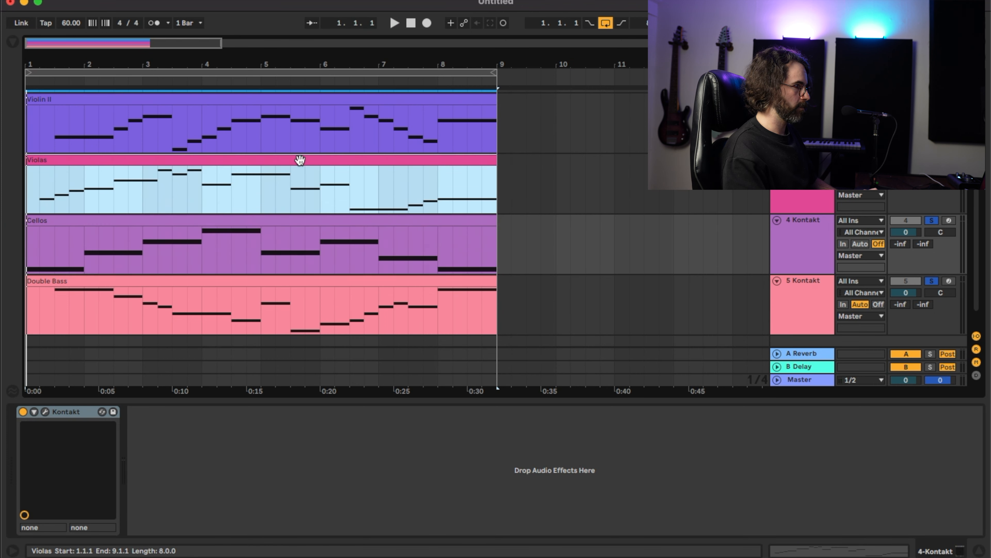
pyautogui.keyDown('shift'); pyautogui.click(254, 277); pyautogui.keyUp('shift')
pyautogui.hotkey('shift', 'Tab')
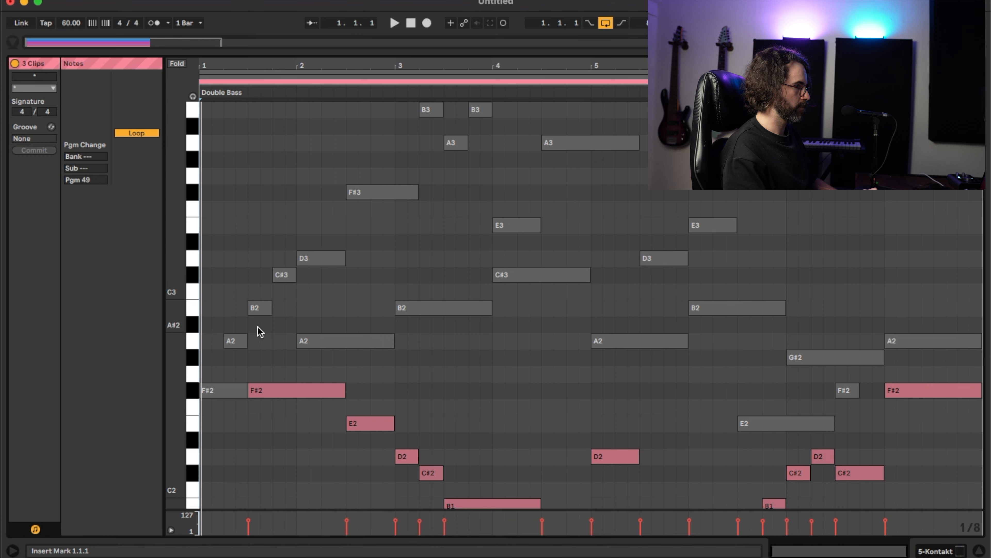
pyautogui.scroll(-3, 289, 314)
pyautogui.scroll(-4, 628, 361)
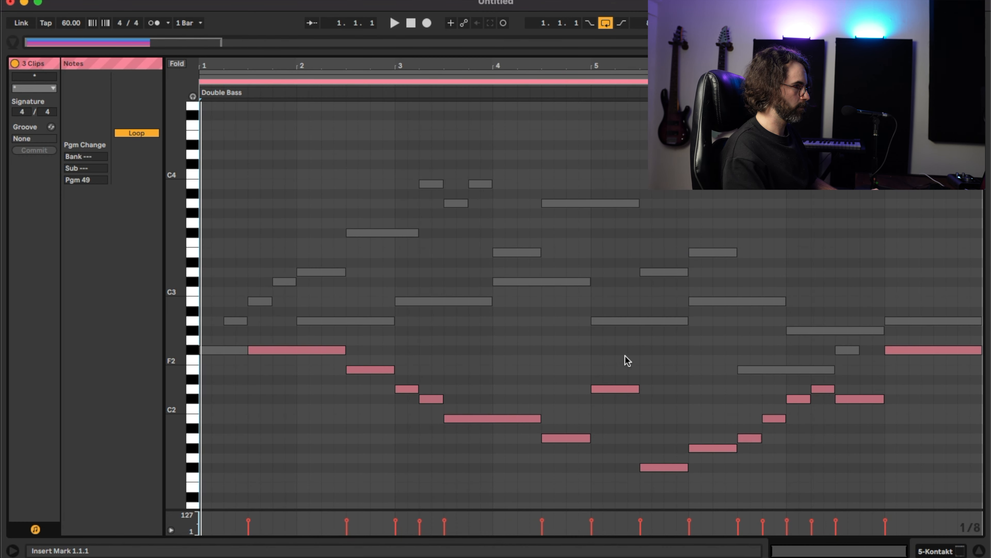
pyautogui.click(242, 351)
pyautogui.click(239, 321)
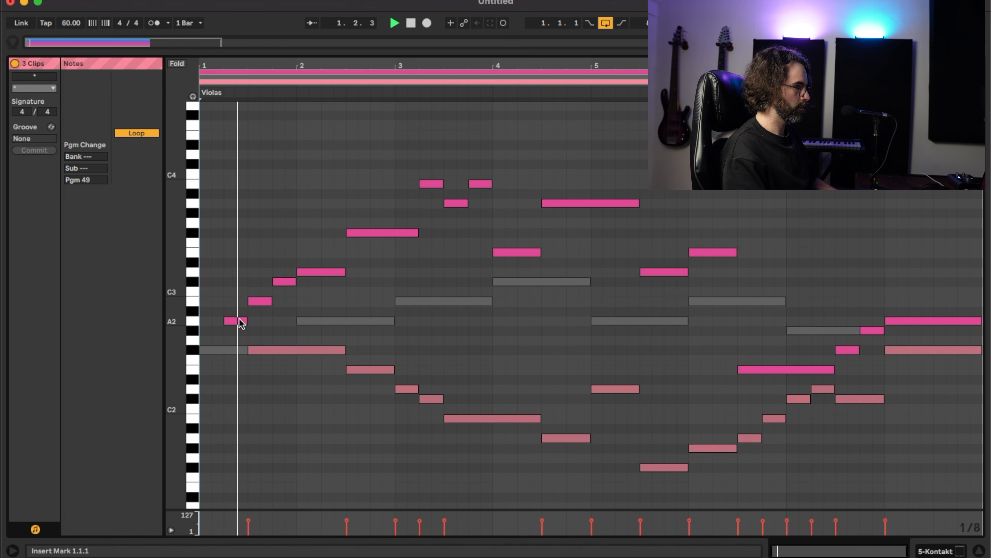